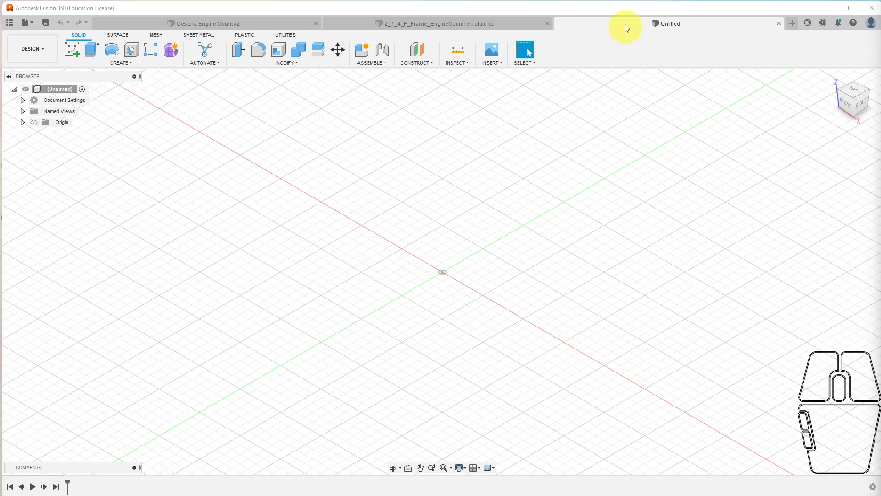
Sketch a rectangle 40 mm wide and 30 mm high on the horizontal XY plane, starting at the origin
{"action": "left_click", "coordinate": [631, 7]}
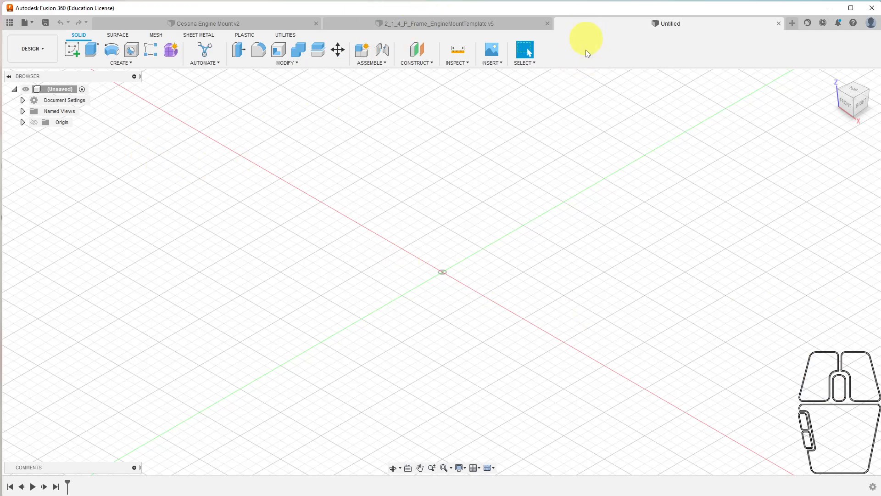
{"action": "left_click", "coordinate": [72, 50]}
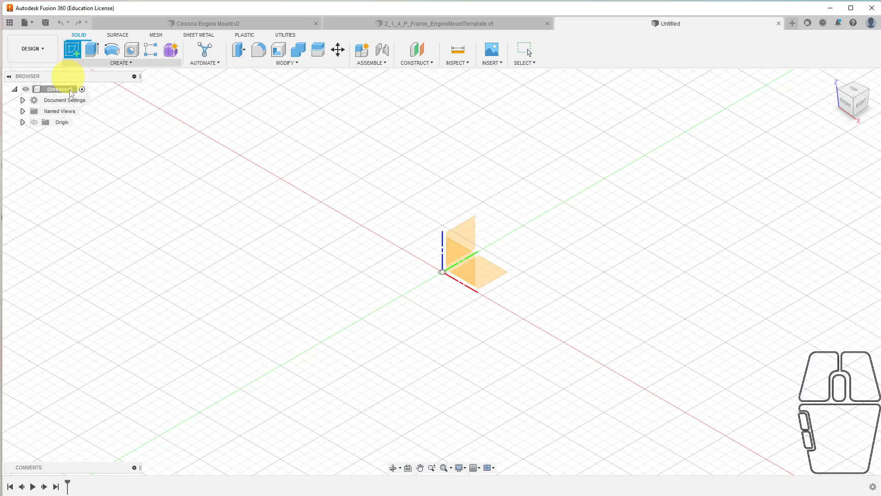
{"action": "left_click", "coordinate": [495, 272]}
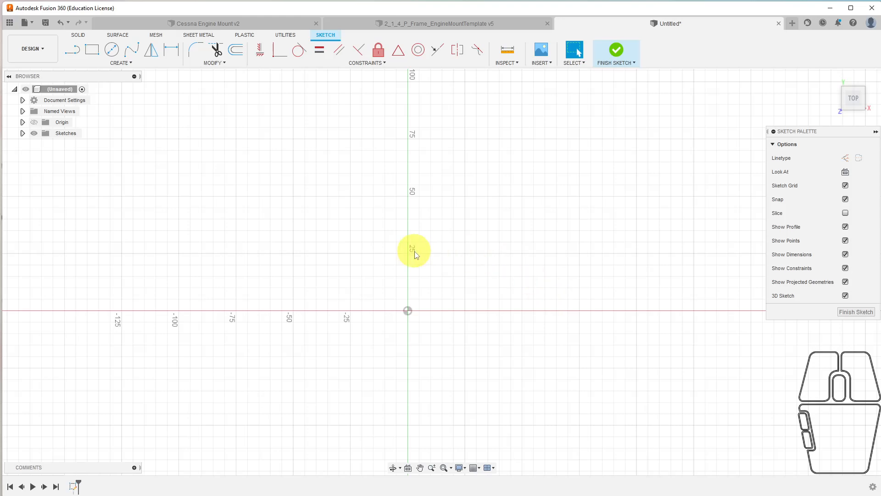
{"action": "left_click", "coordinate": [90, 53]}
{"action": "left_click", "coordinate": [404, 311]}
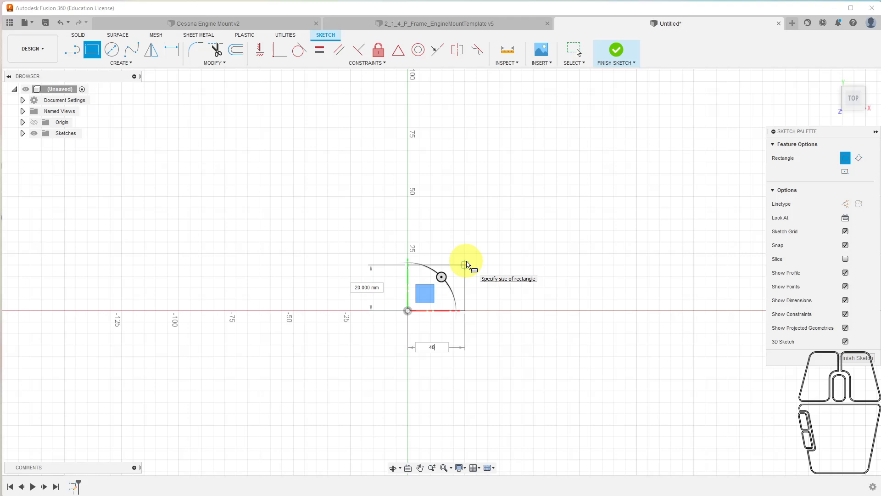
{"action": "type", "text": "40"}
{"action": "key", "text": "Tab"}
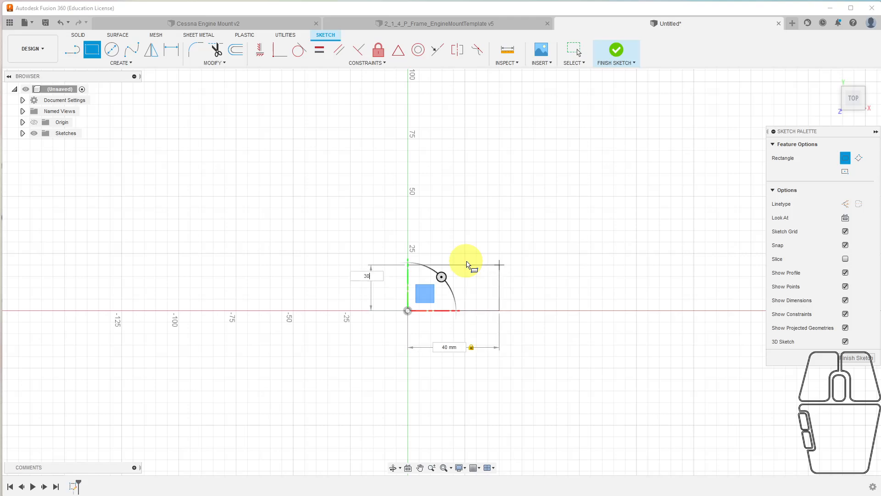
{"action": "type", "text": "30"}
{"action": "key", "text": "Return"}
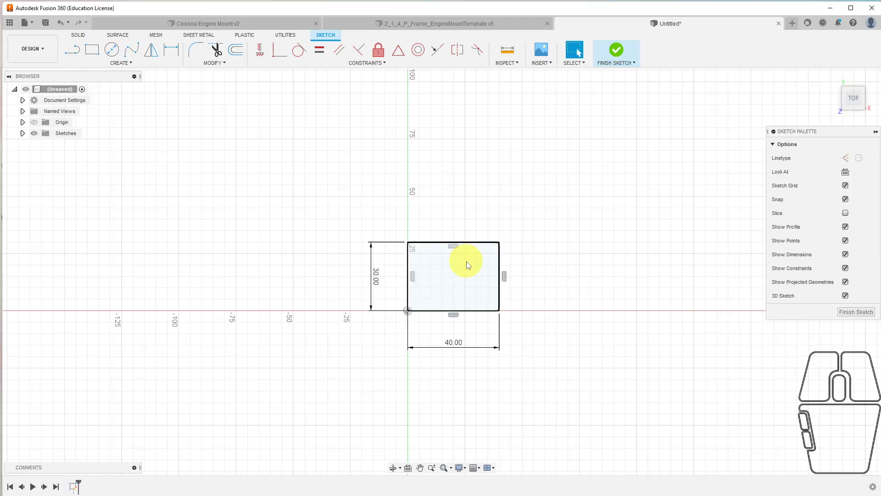
Sketch a 30 mm diameter circle along the X direction away from the rectangle, level with its middle, and finish the sketch
{"action": "left_click", "coordinate": [113, 51]}
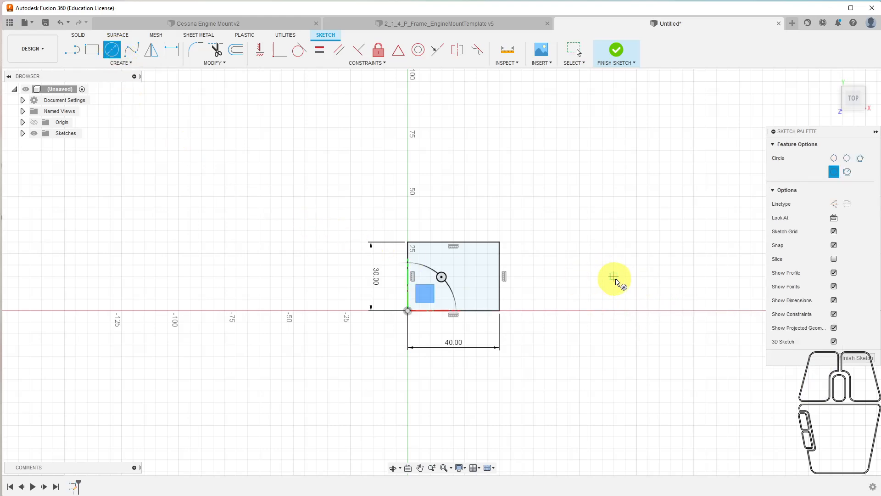
{"action": "left_click", "coordinate": [637, 276]}
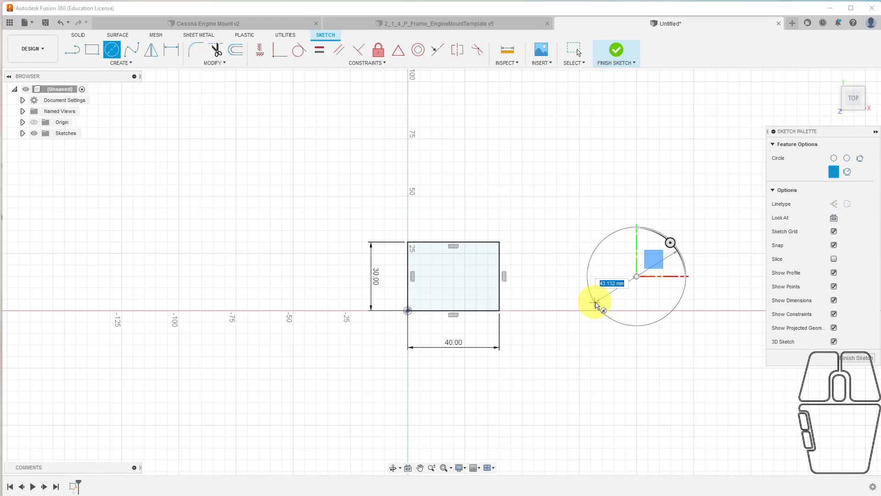
{"action": "type", "text": "30"}
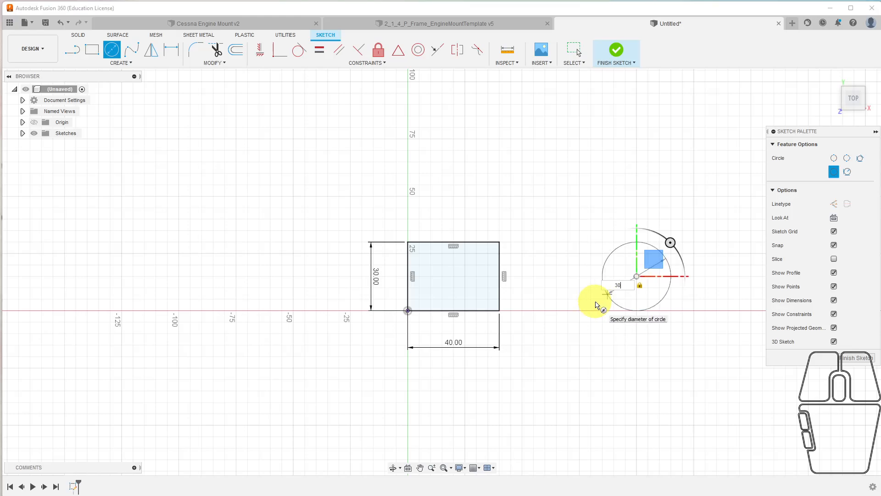
{"action": "key", "text": "Return"}
{"action": "key", "text": "Escape"}
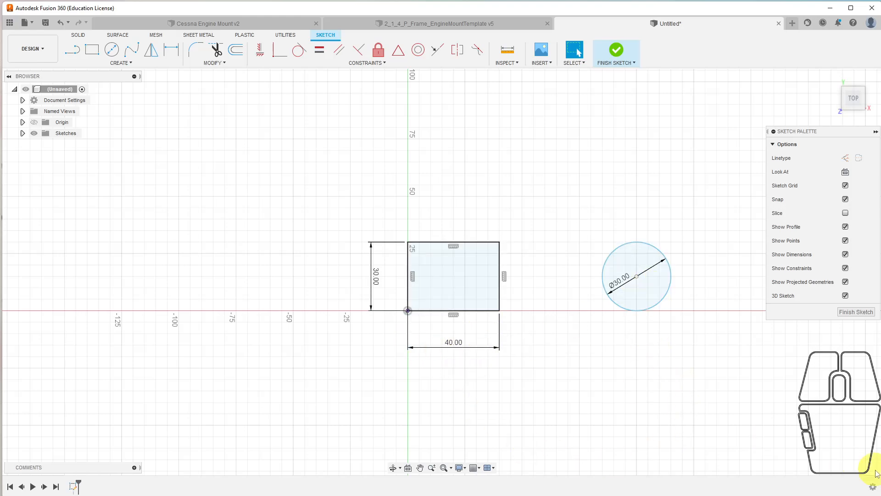
{"action": "left_click", "coordinate": [848, 316]}
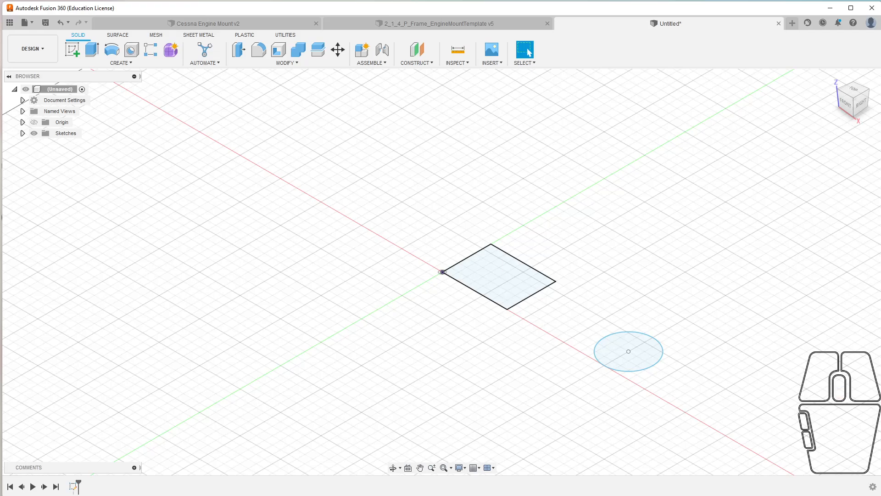
Set up a 10 mm upward extrusion of the rectangle from its profile plane, after trying the Offset and Object start options
{"action": "left_click", "coordinate": [90, 55]}
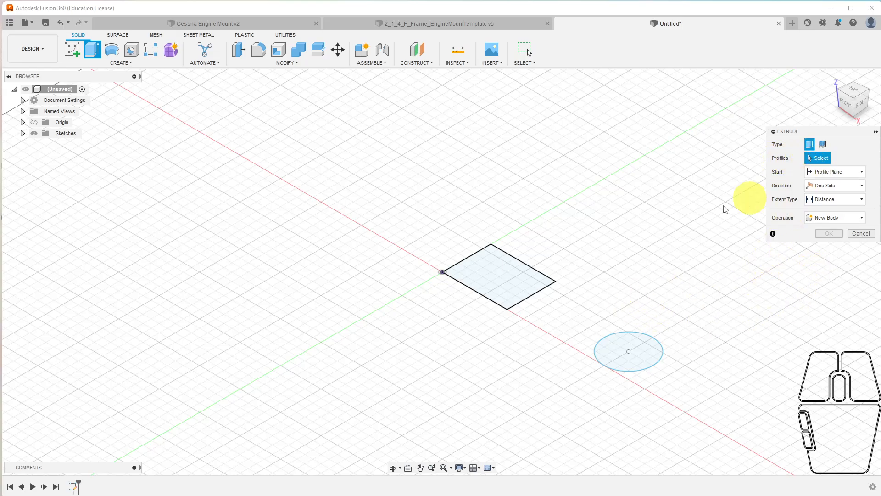
{"action": "left_click", "coordinate": [504, 282]}
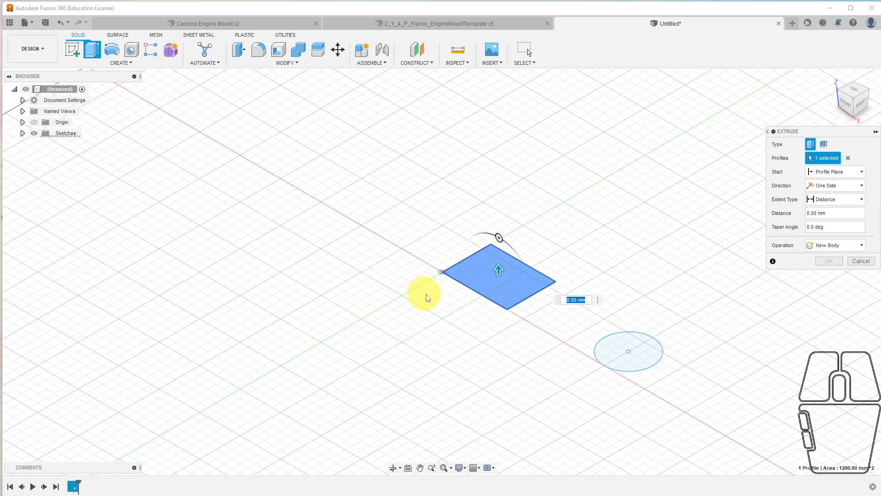
{"action": "left_click", "coordinate": [836, 175]}
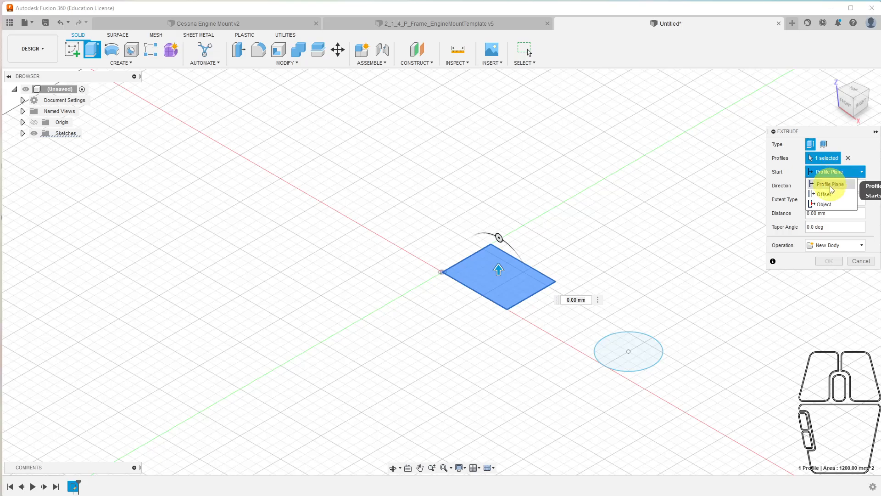
{"action": "left_click", "coordinate": [826, 195]}
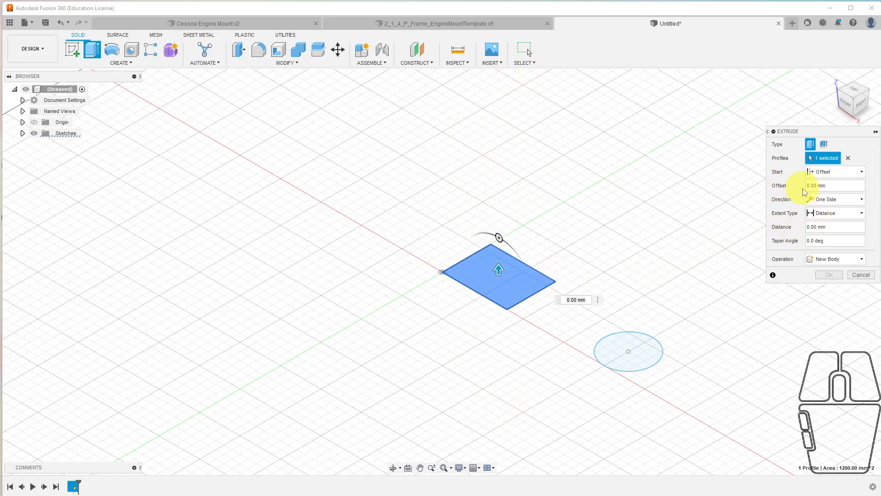
{"action": "left_click", "coordinate": [831, 171]}
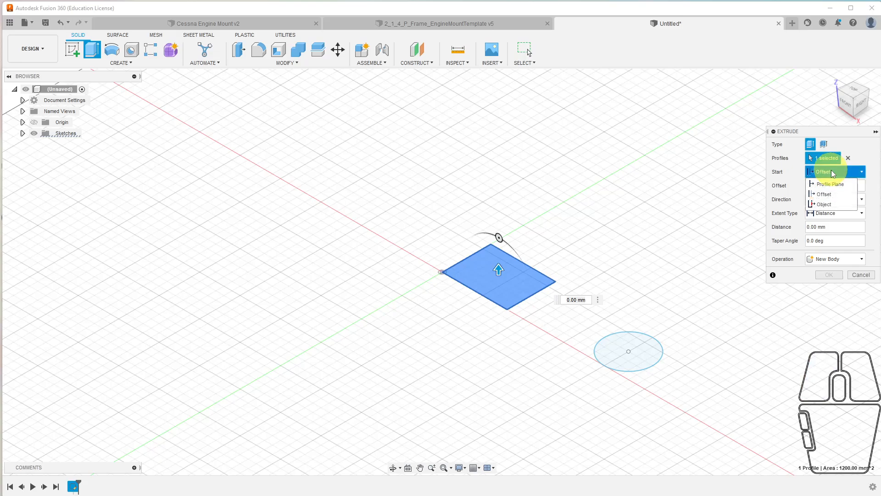
{"action": "left_click", "coordinate": [833, 203]}
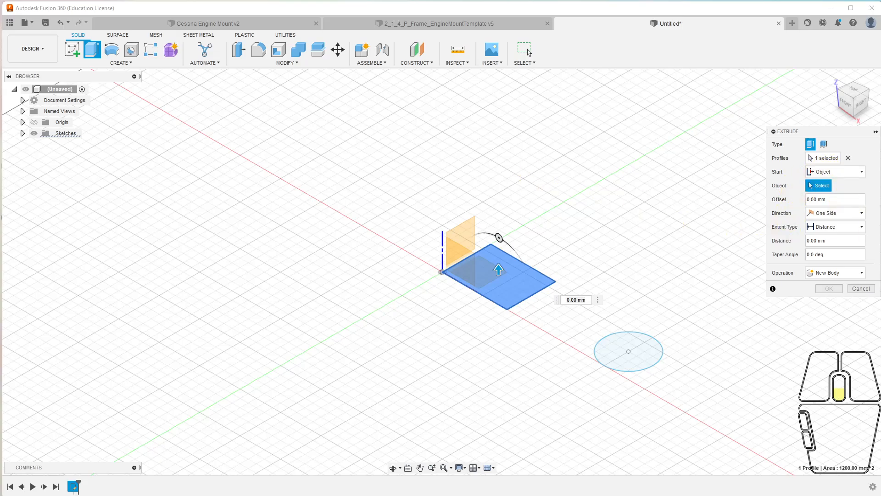
{"action": "left_click", "coordinate": [829, 171]}
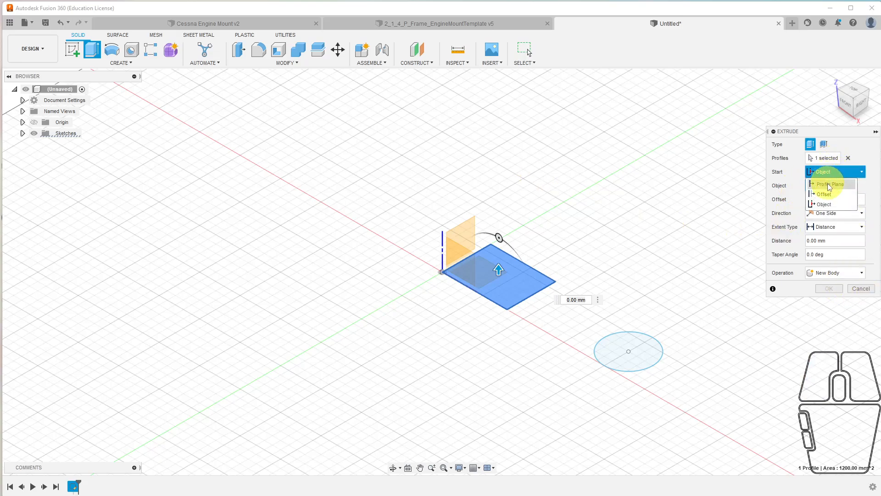
{"action": "left_click", "coordinate": [830, 184]}
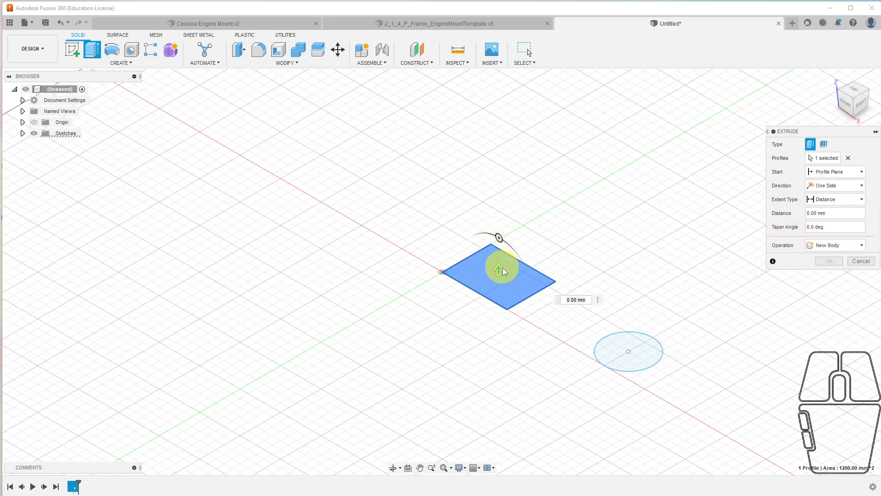
{"action": "left_click_drag", "start_coordinate": [499, 268], "coordinate": [500, 249]}
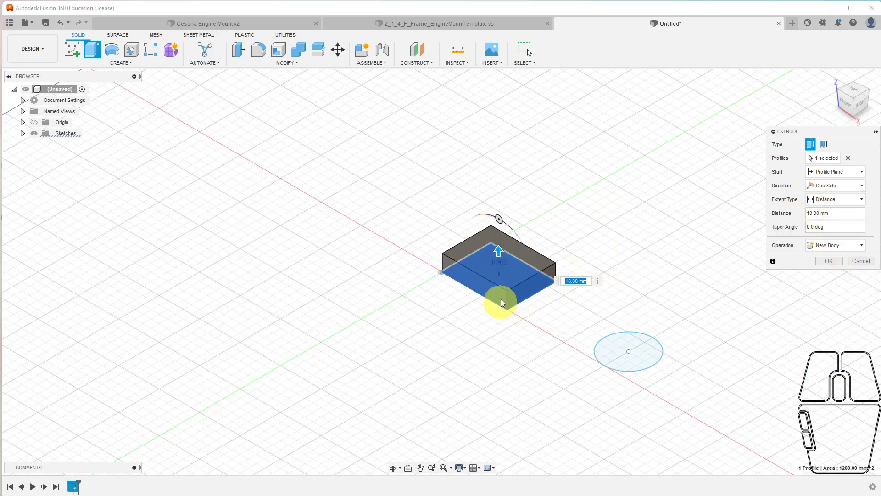
Try the Two Sides and Symmetric directions for the rectangle's extrusion and return it to One Side
{"action": "left_click", "coordinate": [835, 185]}
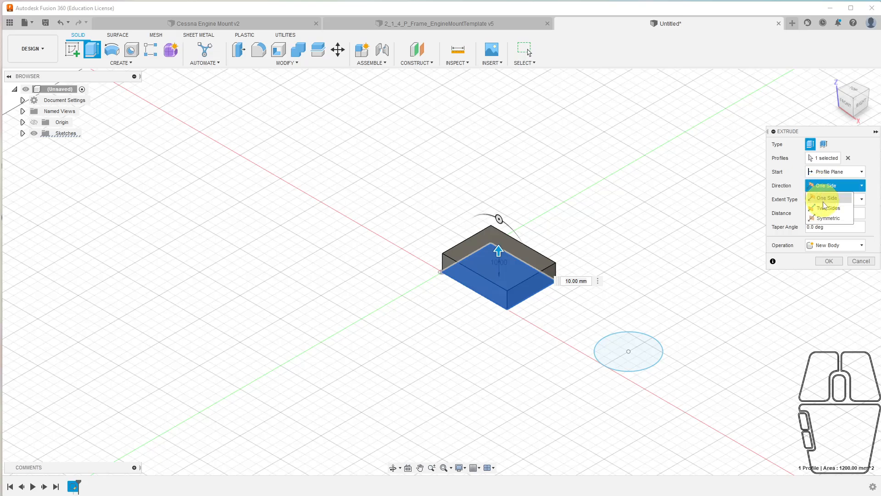
{"action": "left_click", "coordinate": [828, 208]}
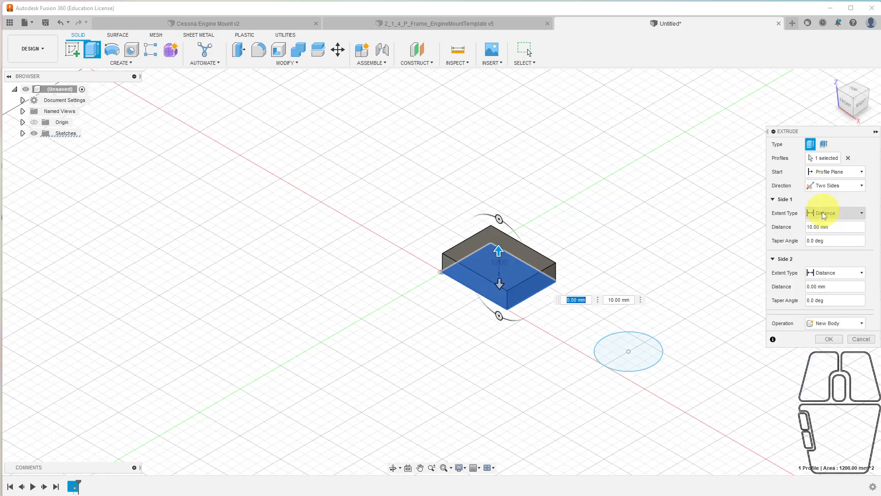
{"action": "left_click", "coordinate": [863, 110]}
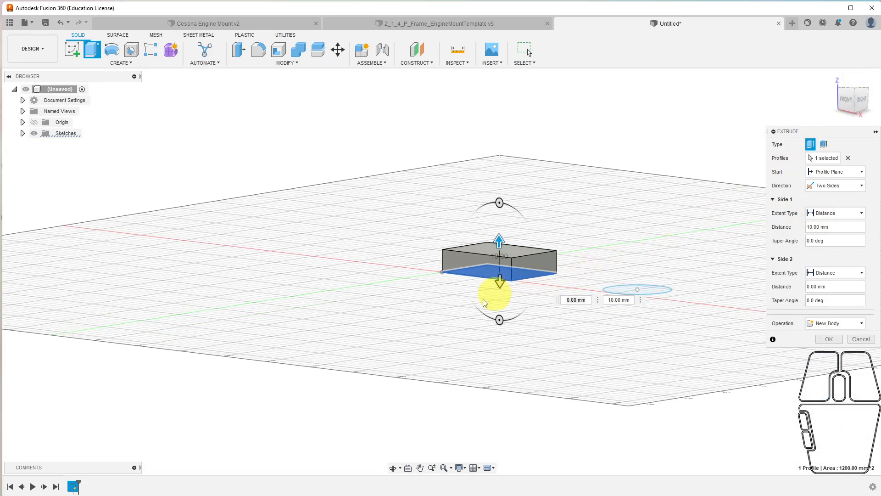
{"action": "mouse_move", "coordinate": [498, 282]}
{"action": "left_mouse_down"}
{"action": "mouse_move", "coordinate": [502, 310]}
{"action": "mouse_move", "coordinate": [500, 281]}
{"action": "left_mouse_up"}
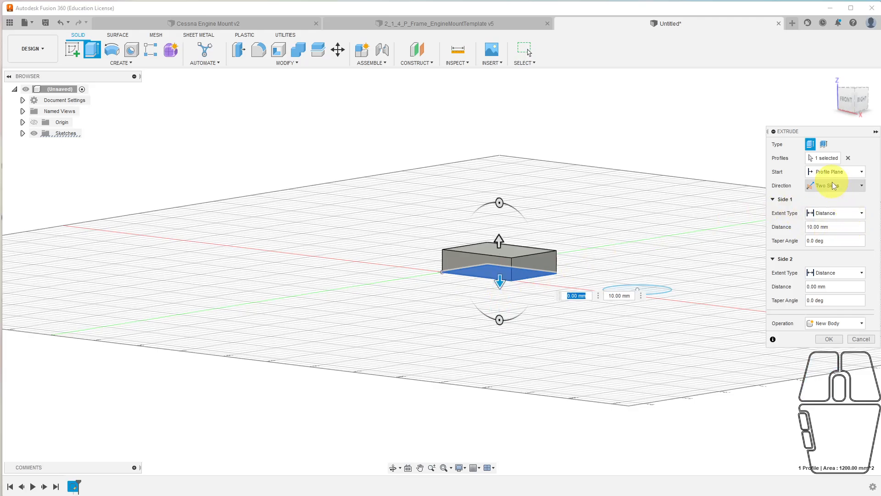
{"action": "left_click", "coordinate": [832, 185]}
{"action": "left_click", "coordinate": [826, 221]}
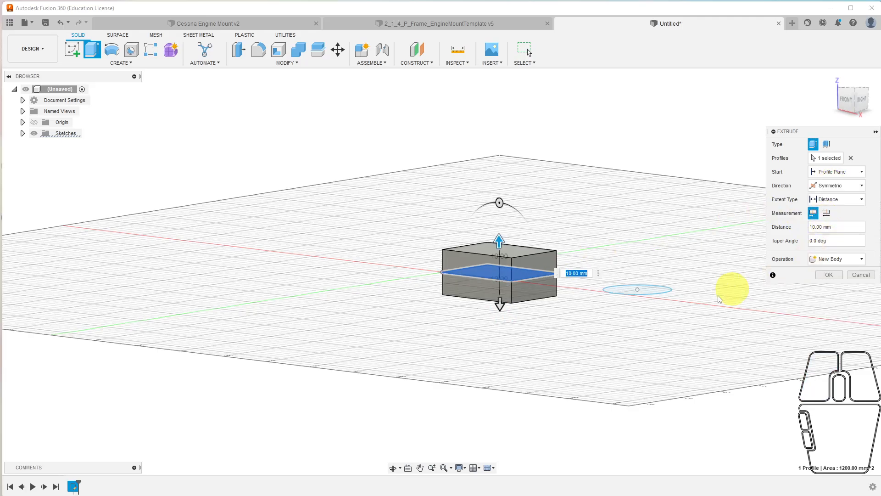
{"action": "mouse_move", "coordinate": [501, 240]}
{"action": "left_mouse_down"}
{"action": "mouse_move", "coordinate": [508, 203]}
{"action": "mouse_move", "coordinate": [506, 245]}
{"action": "left_mouse_up"}
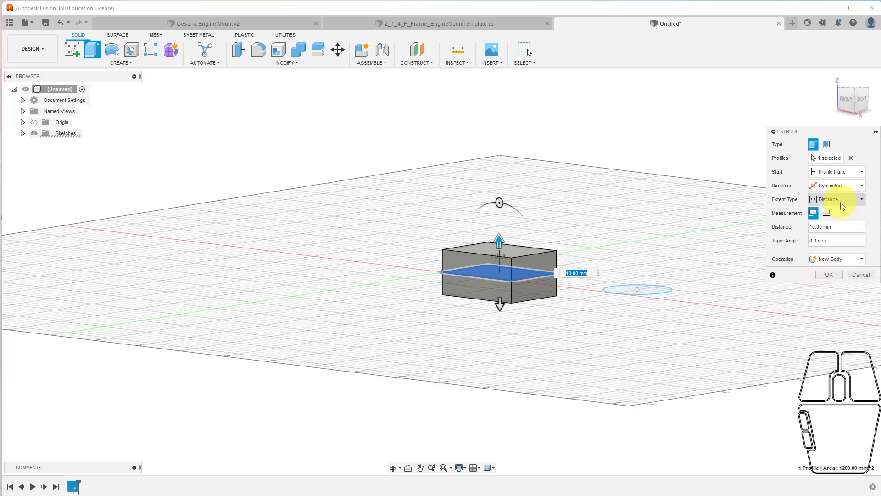
{"action": "left_click", "coordinate": [826, 189]}
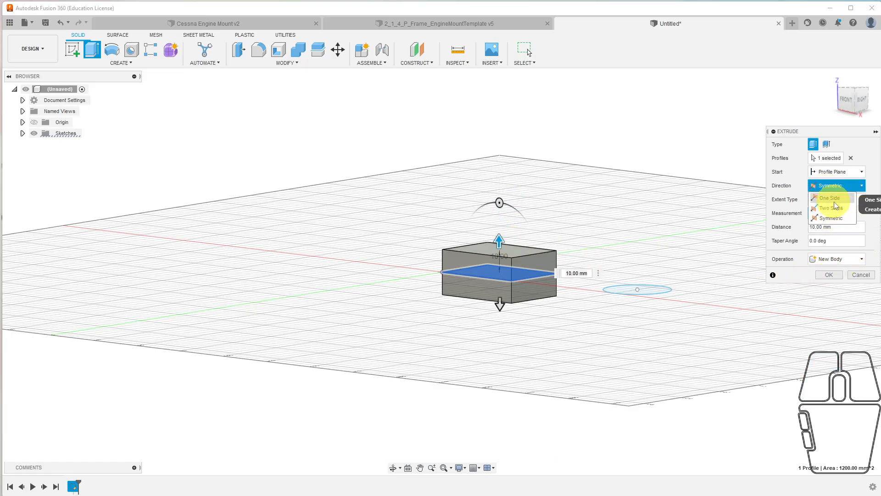
{"action": "left_click", "coordinate": [830, 198]}
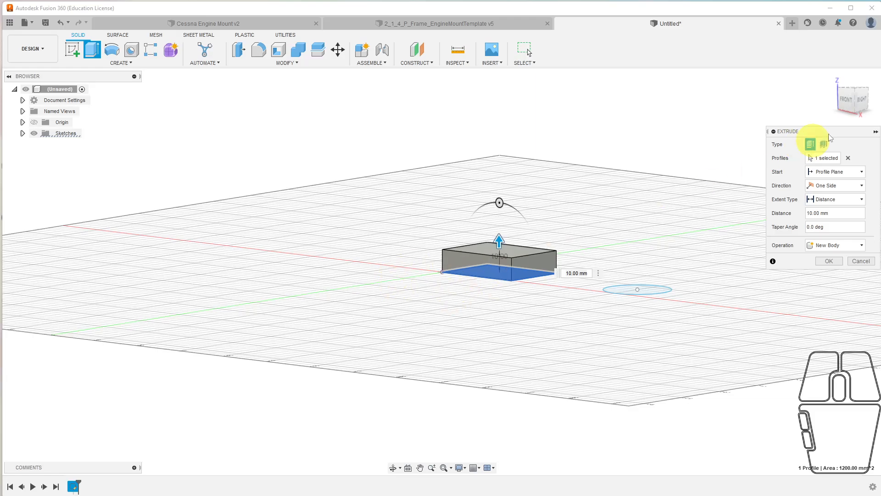
Try the To Object and All extent types for the rectangle's extrusion and return it to Distance
{"action": "mouse_move", "coordinate": [850, 92]}
{"action": "left_mouse_down"}
{"action": "mouse_move", "coordinate": [856, 123]}
{"action": "mouse_move", "coordinate": [857, 110]}
{"action": "left_mouse_up"}
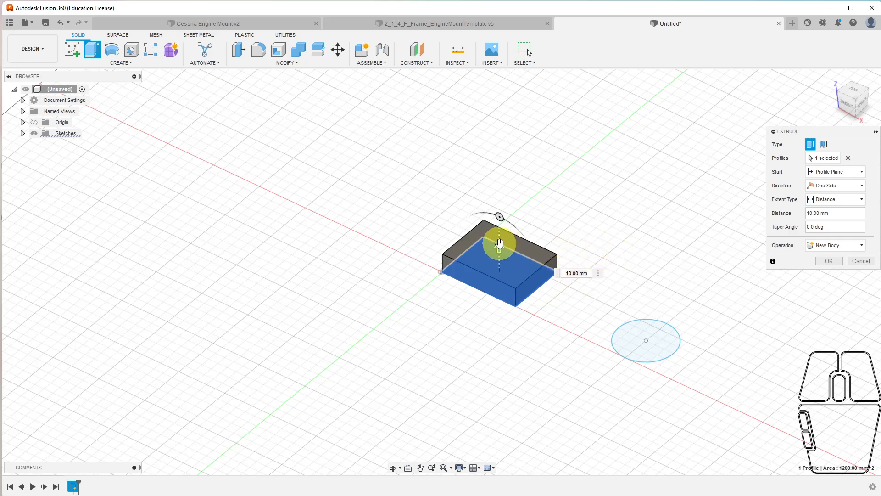
{"action": "mouse_move", "coordinate": [500, 242]}
{"action": "left_mouse_down"}
{"action": "mouse_move", "coordinate": [489, 189]}
{"action": "mouse_move", "coordinate": [506, 173]}
{"action": "mouse_move", "coordinate": [505, 241]}
{"action": "left_mouse_up"}
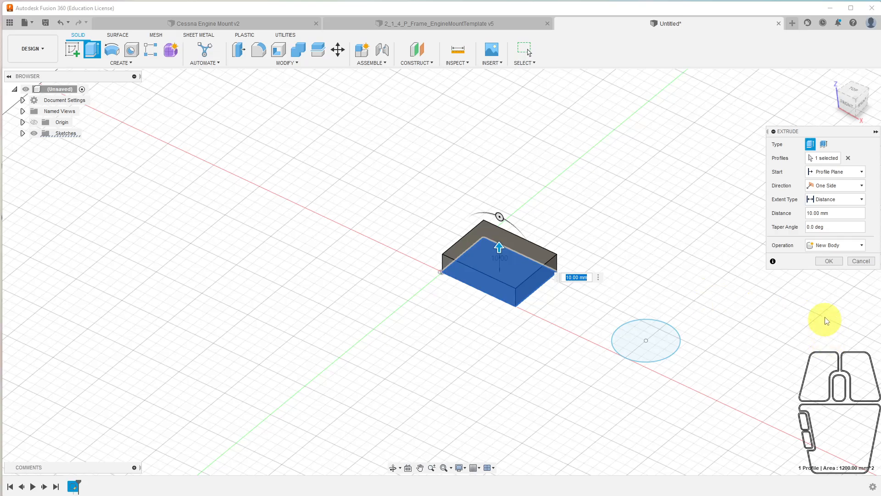
{"action": "left_click", "coordinate": [839, 199]}
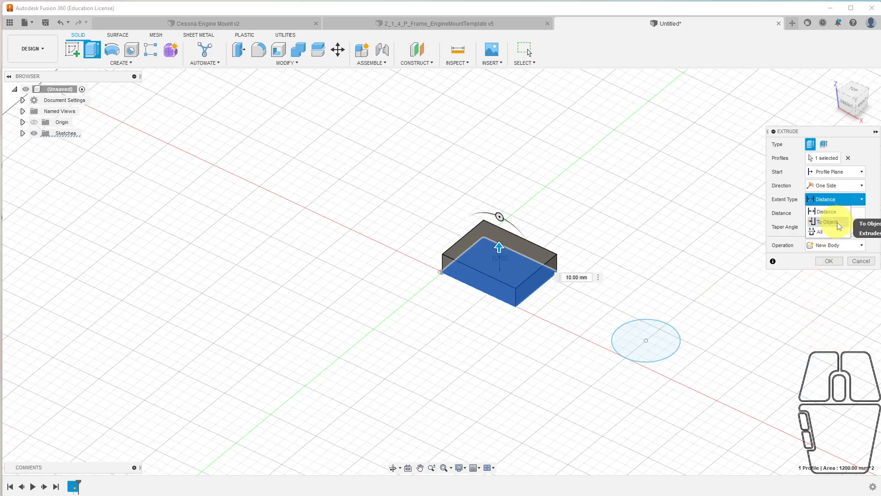
{"action": "left_click", "coordinate": [828, 222]}
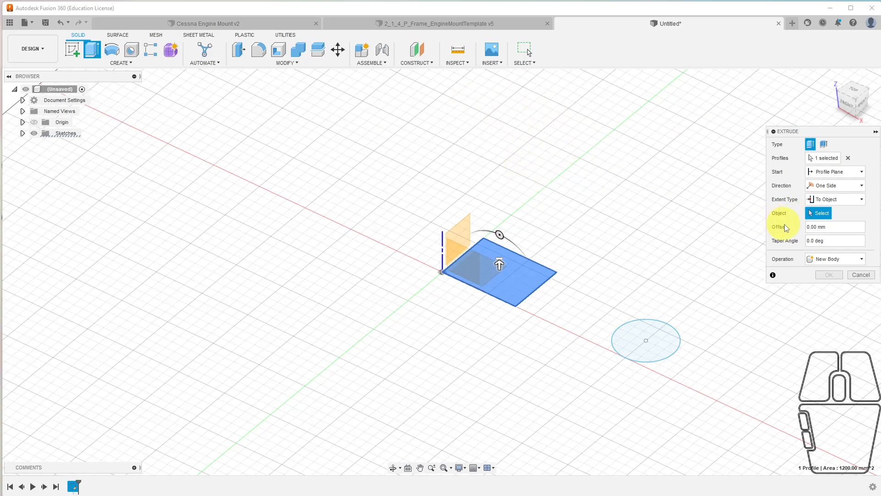
{"action": "left_click", "coordinate": [841, 199]}
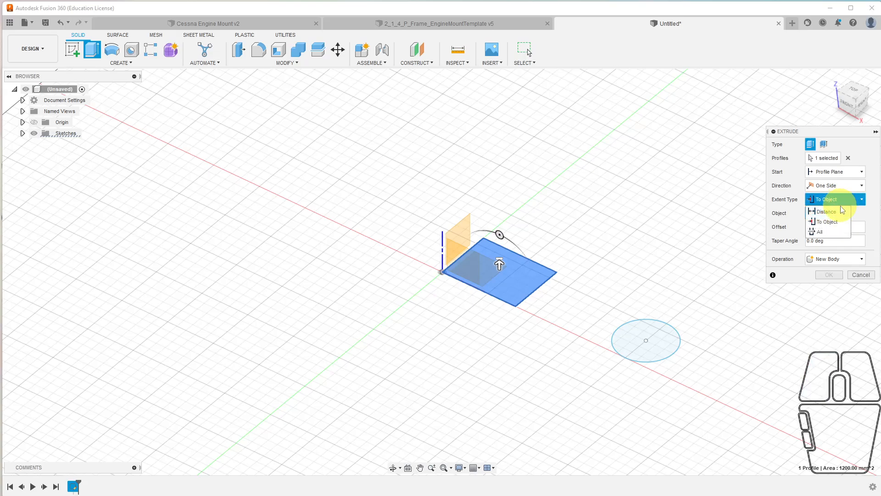
{"action": "left_click", "coordinate": [821, 234]}
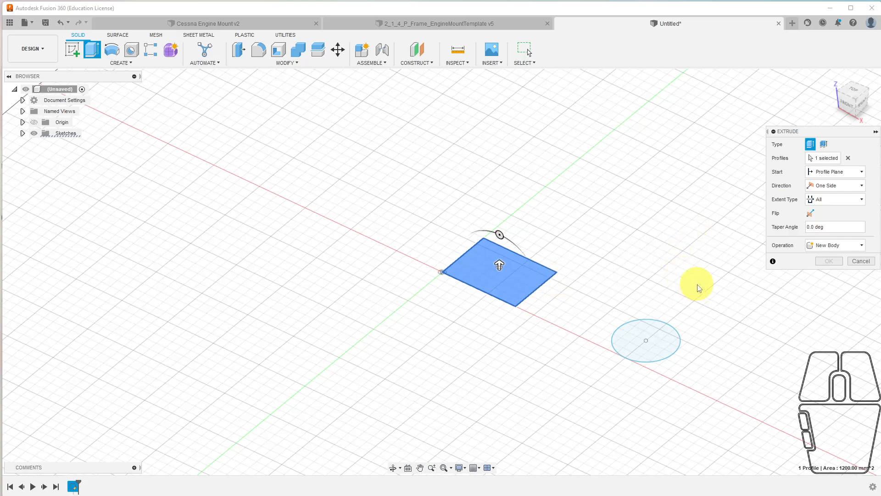
{"action": "left_click", "coordinate": [831, 202]}
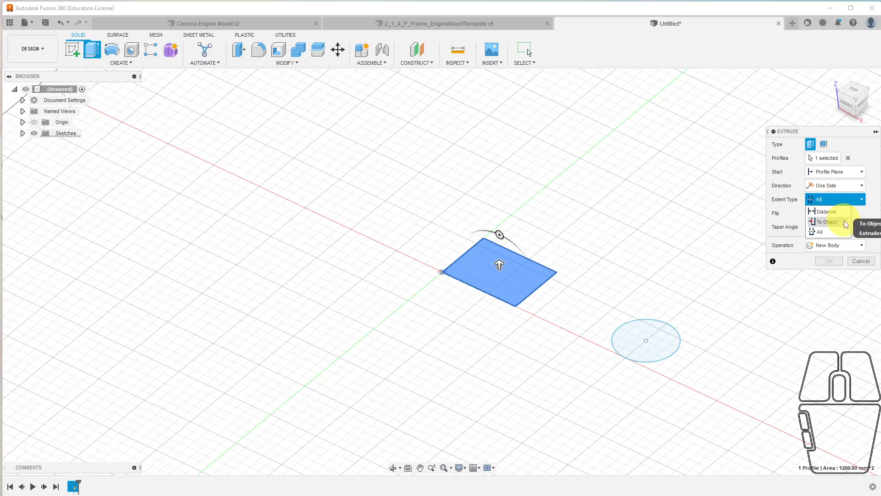
{"action": "left_click", "coordinate": [826, 212]}
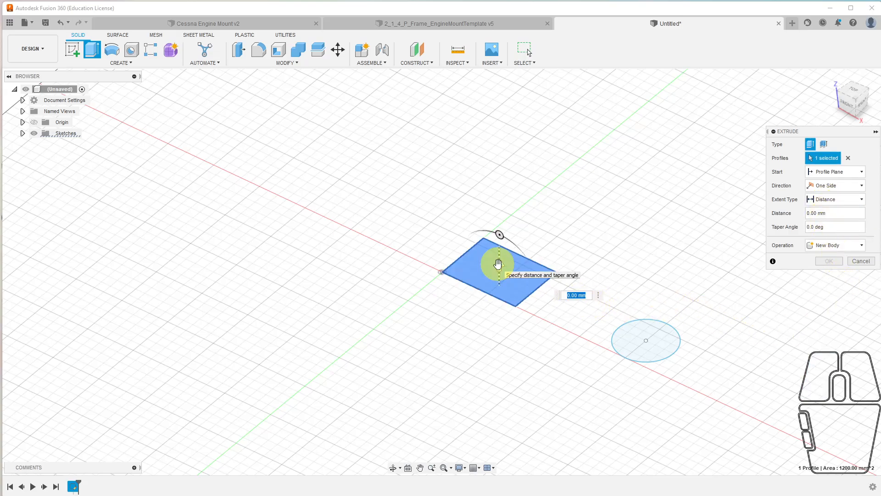
Set the rectangle's upward extrusion distance to 20 mm
{"action": "left_click_drag", "start_coordinate": [499, 265], "coordinate": [499, 228]}
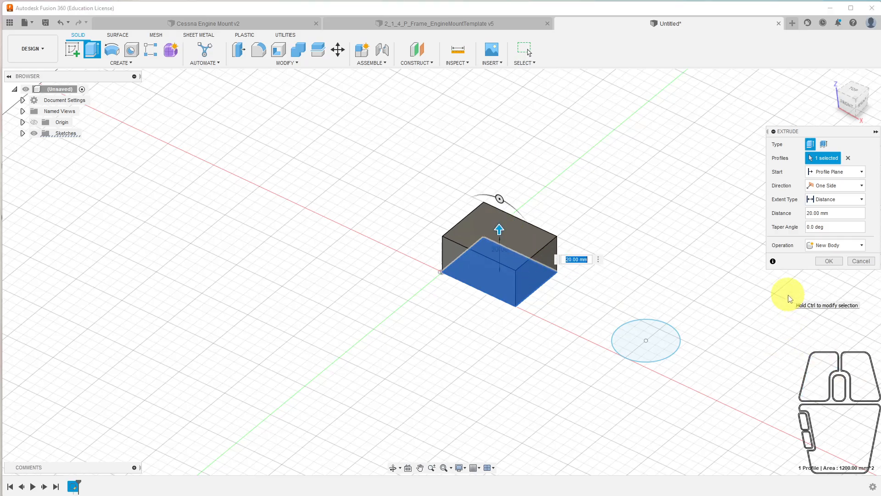
{"action": "scroll", "coordinate": [770, 318], "scroll_direction": "down", "scroll_amount": 1}
{"action": "scroll", "coordinate": [660, 237], "scroll_direction": "up", "scroll_amount": 1}
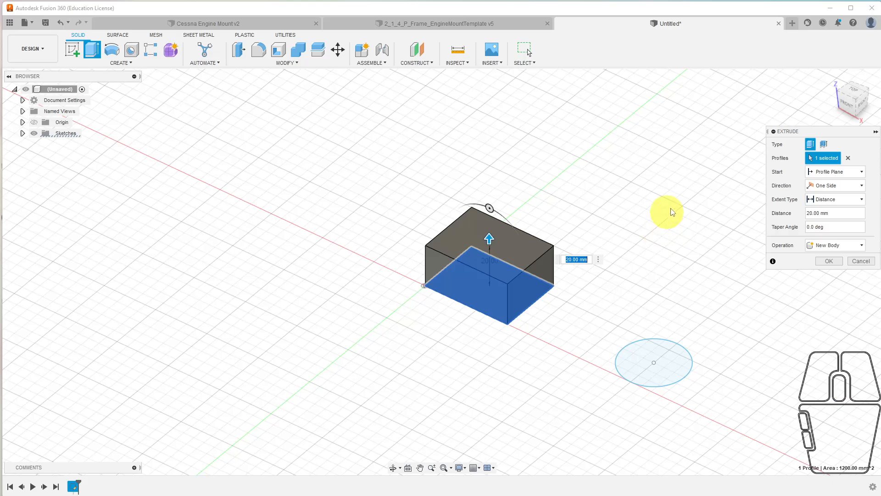
Try the Thin Extrude type on the rectangle, inspect its hollow walls from above, and return to the solid type
{"action": "left_click", "coordinate": [823, 145]}
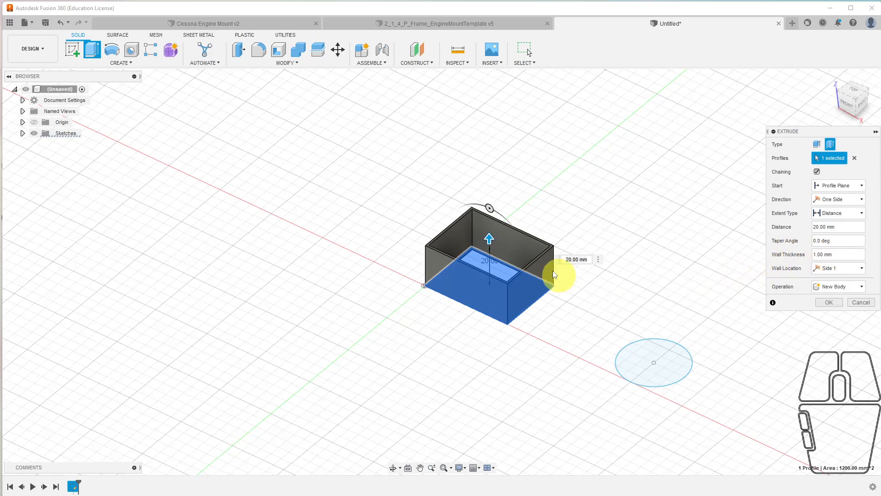
{"action": "left_click_drag", "start_coordinate": [854, 95], "coordinate": [880, 129]}
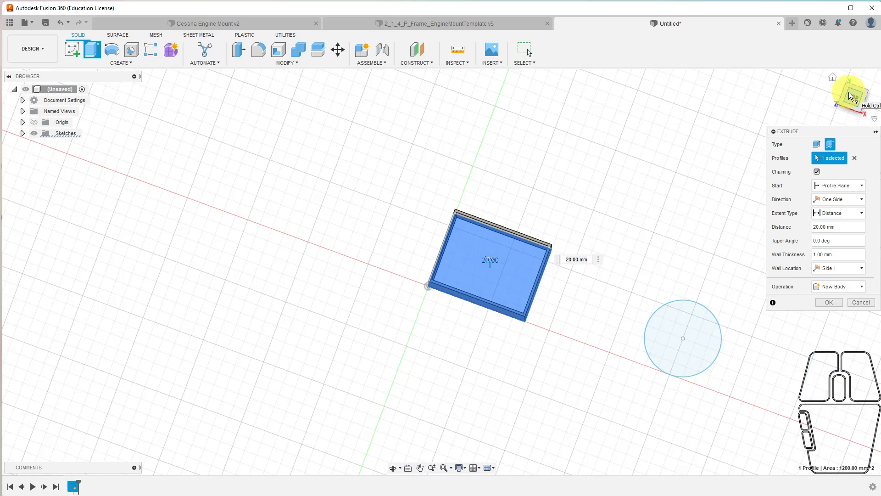
{"action": "mouse_move", "coordinate": [853, 98]}
{"action": "left_mouse_down"}
{"action": "mouse_move", "coordinate": [859, 74]}
{"action": "mouse_move", "coordinate": [783, 56]}
{"action": "mouse_move", "coordinate": [828, 53]}
{"action": "mouse_move", "coordinate": [805, 55]}
{"action": "left_mouse_up"}
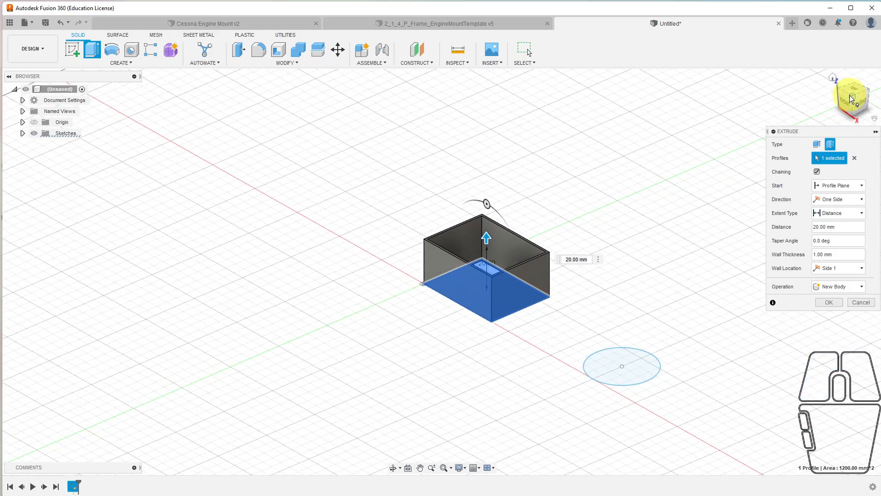
{"action": "scroll", "coordinate": [501, 294], "scroll_direction": "down", "scroll_amount": 2}
{"action": "scroll", "coordinate": [501, 294], "scroll_direction": "down", "scroll_amount": 1}
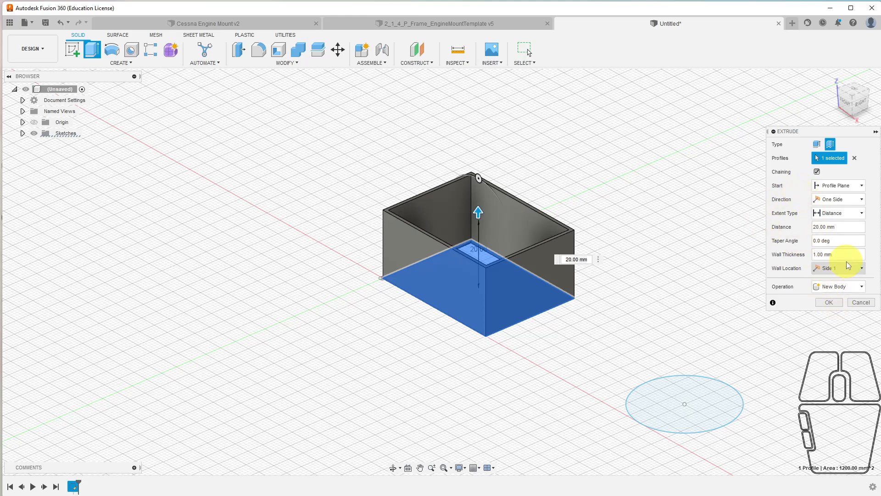
{"action": "left_click", "coordinate": [817, 145]}
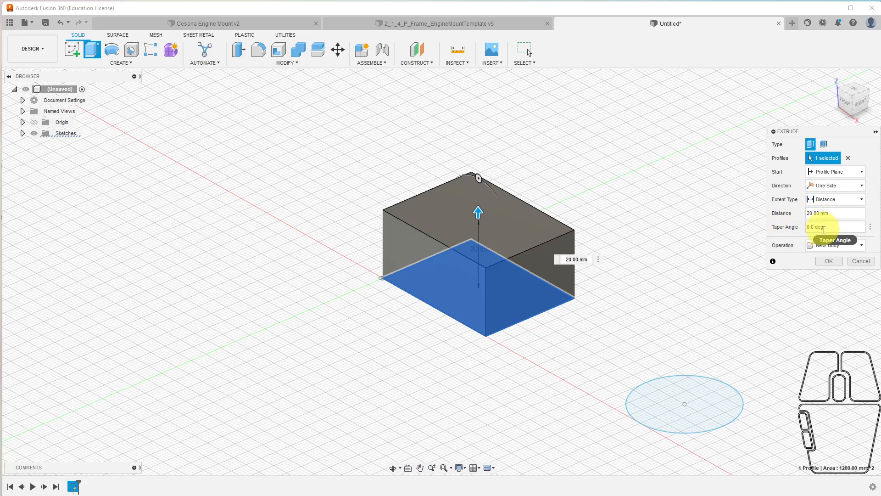
Try a taper angle of 10 degrees on the rectangle's extrusion, also as a negative, and return it to 0
{"action": "double_click", "coordinate": [828, 230]}
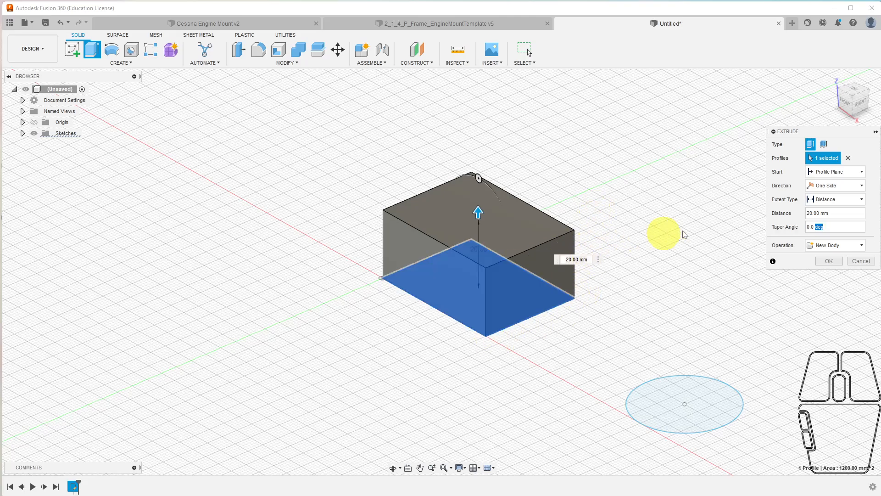
{"action": "triple_click", "coordinate": [837, 228]}
{"action": "type", "text": "10"}
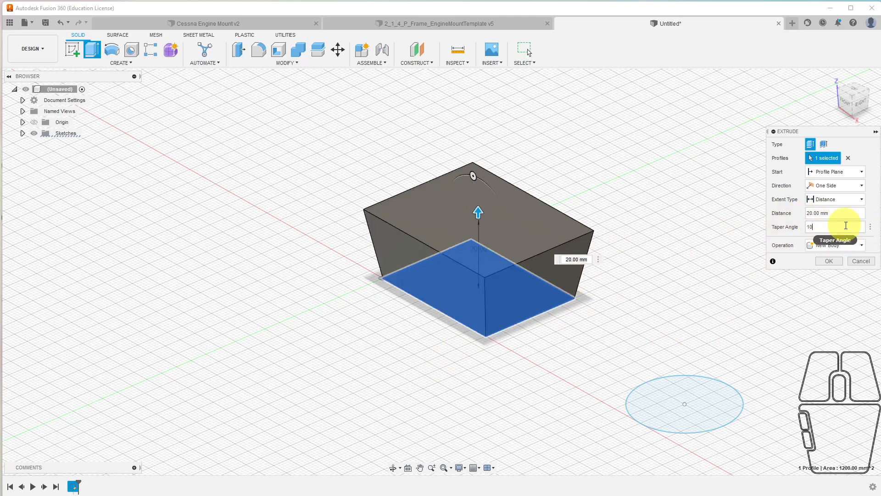
{"action": "type", "text": "-"}
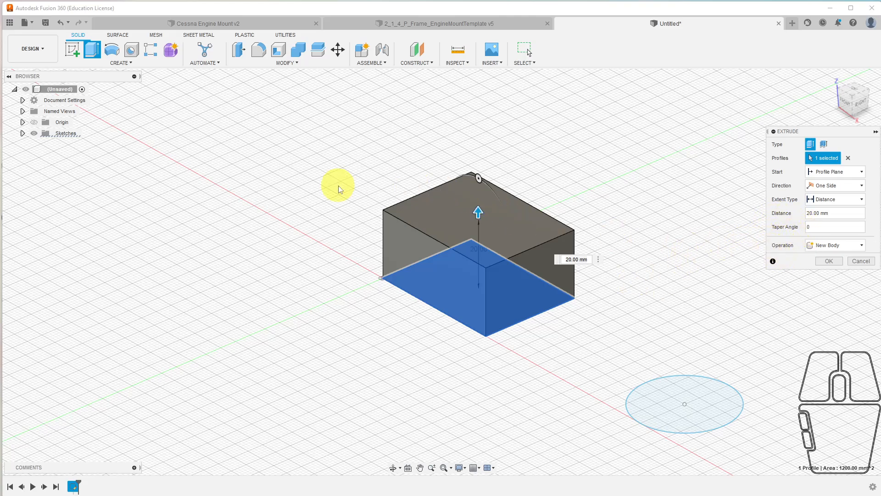
{"action": "left_click", "coordinate": [287, 64]}
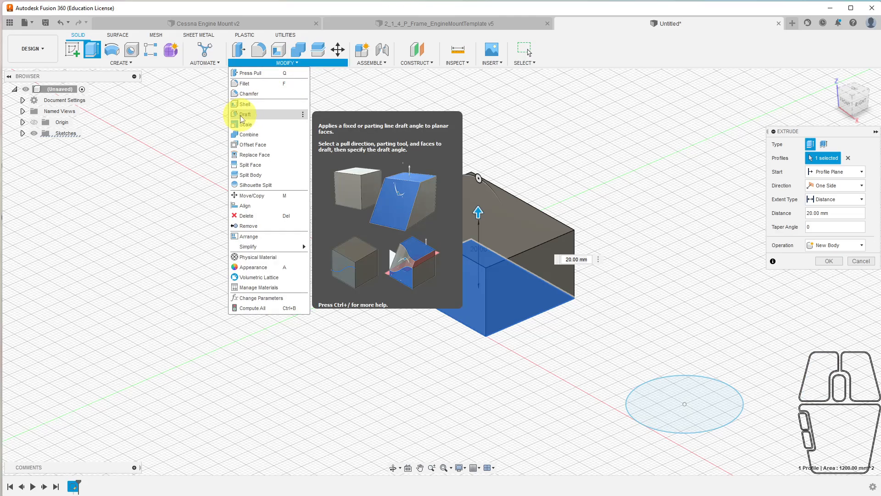
{"action": "left_click", "coordinate": [667, 41]}
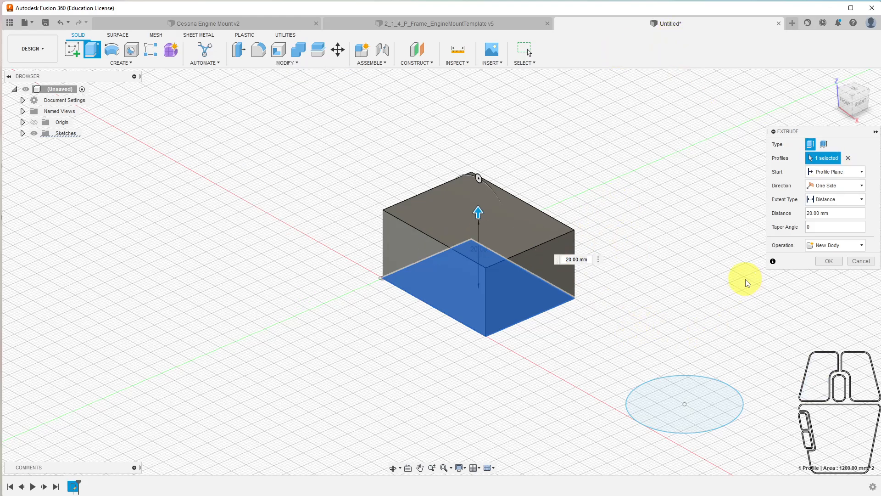
Review the available extrusion operations, keep New Body, and complete the rectangle's 20 mm extrusion
{"action": "left_click", "coordinate": [821, 247]}
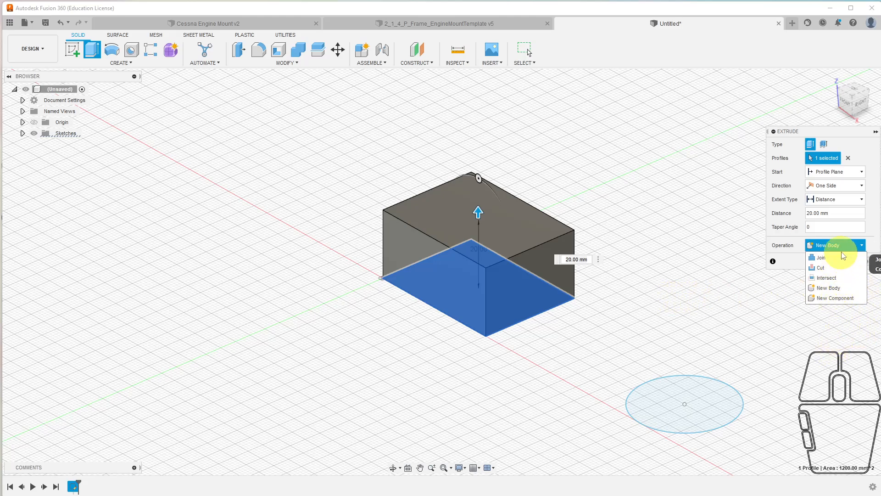
{"action": "left_click", "coordinate": [830, 244]}
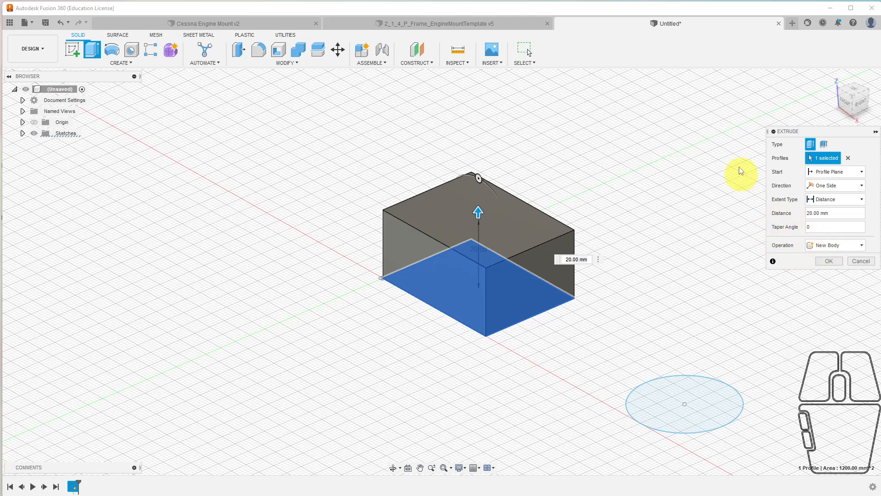
{"action": "left_click", "coordinate": [828, 261]}
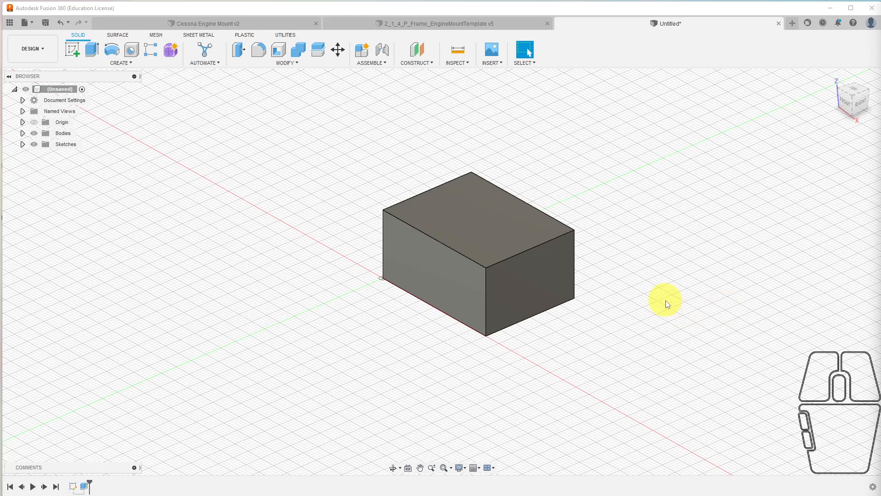
Make Sketch1 visible again alongside the extruded box
{"action": "left_click", "coordinate": [23, 144]}
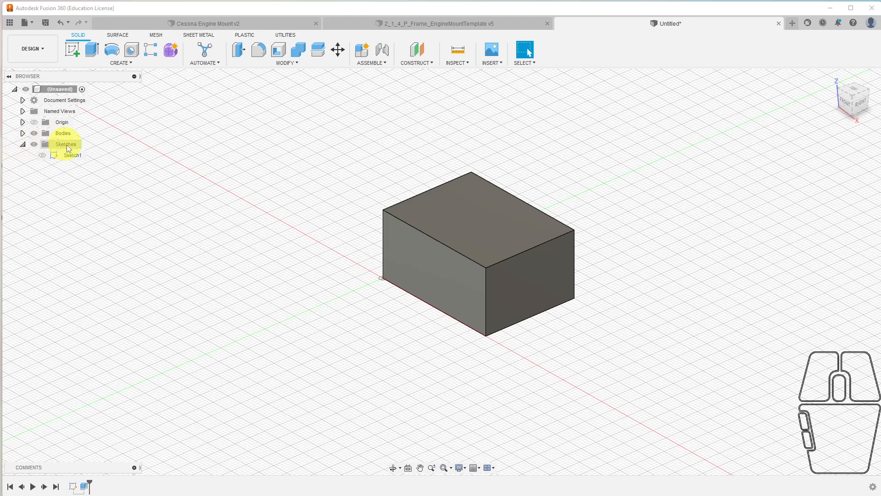
{"action": "left_click", "coordinate": [42, 155]}
{"action": "left_click", "coordinate": [42, 156]}
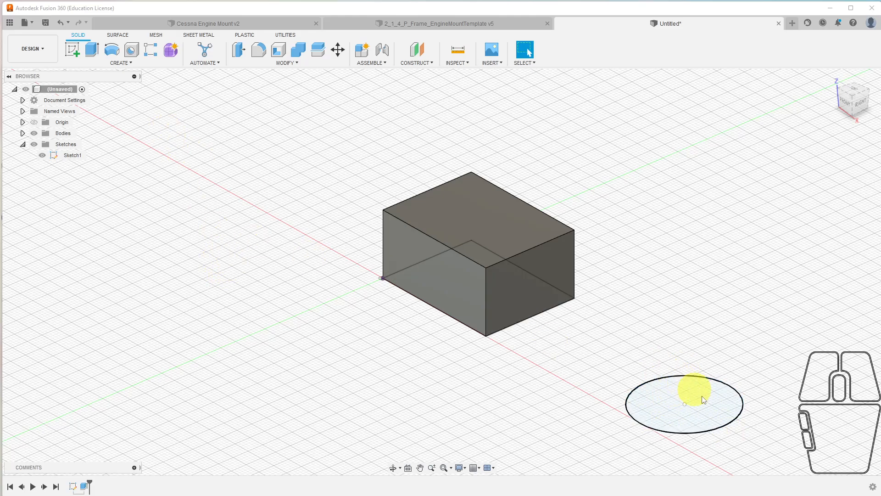
Begin extruding the circle profile with its start offset 5 mm above the sketch plane
{"action": "left_click", "coordinate": [703, 399]}
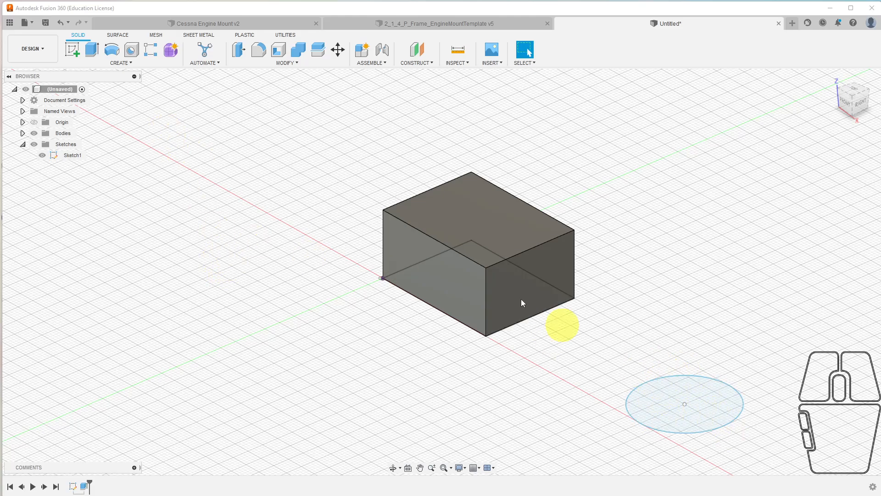
{"action": "left_click", "coordinate": [89, 56]}
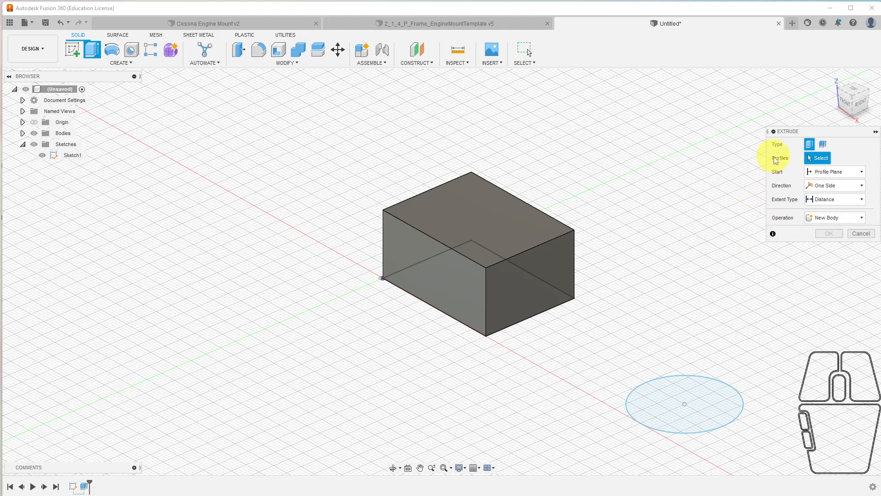
{"action": "left_click", "coordinate": [697, 411]}
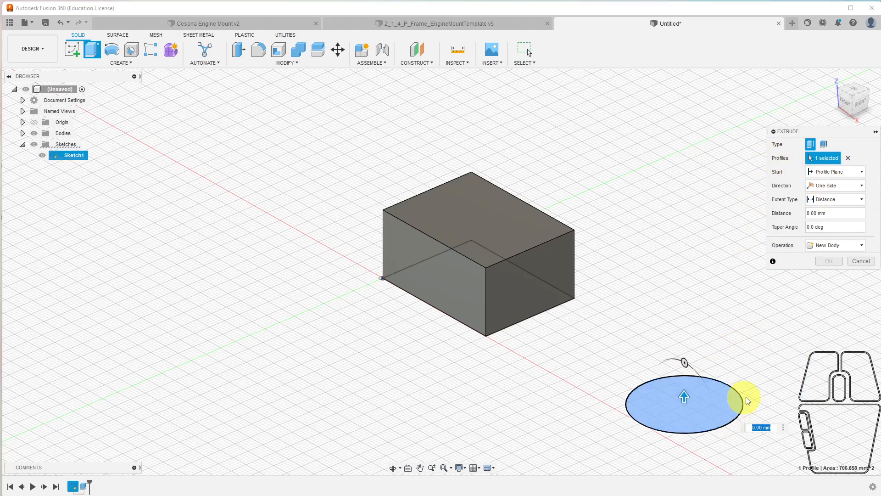
{"action": "left_click", "coordinate": [826, 172]}
{"action": "left_click", "coordinate": [824, 194]}
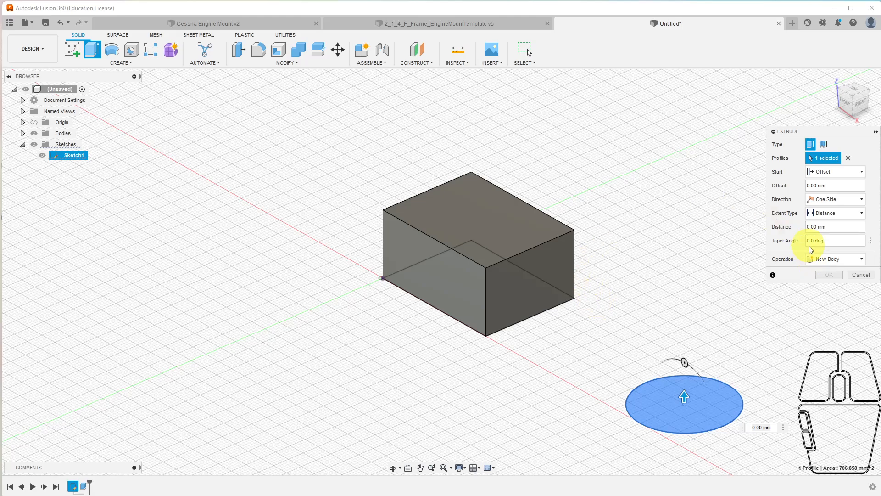
{"action": "left_click", "coordinate": [810, 187]}
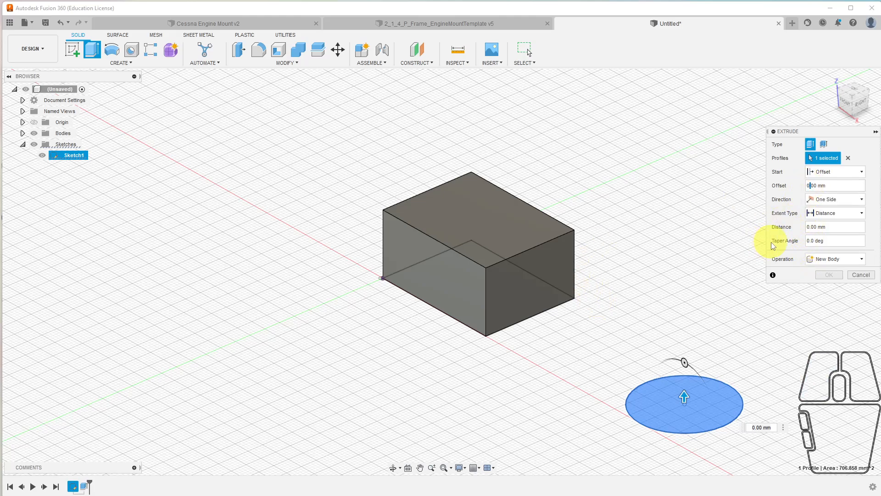
{"action": "key", "text": "shift+Right"}
{"action": "key", "text": "shift+Right"}
{"action": "key", "text": "shift+Right"}
{"action": "key", "text": "shift+Right"}
{"action": "type", "text": "5"}
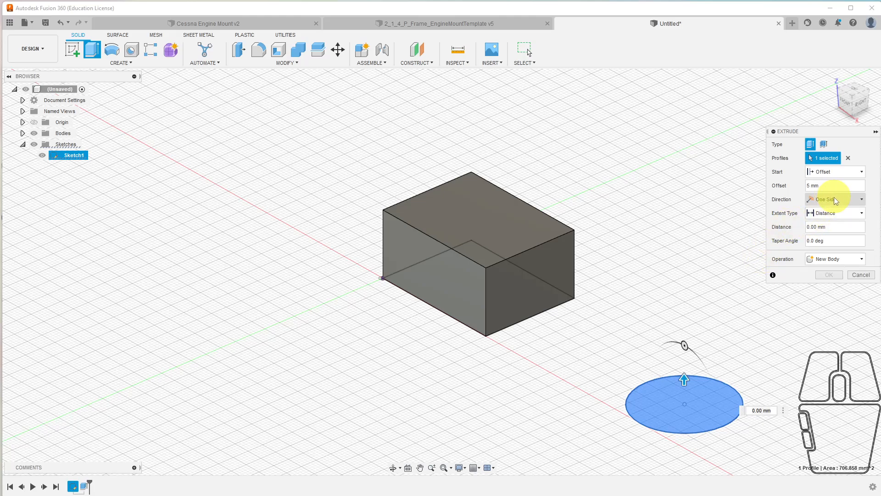
Set the circle's extrusion extent to To Object, ending at the box's top face, and check it from the side
{"action": "left_click", "coordinate": [840, 213]}
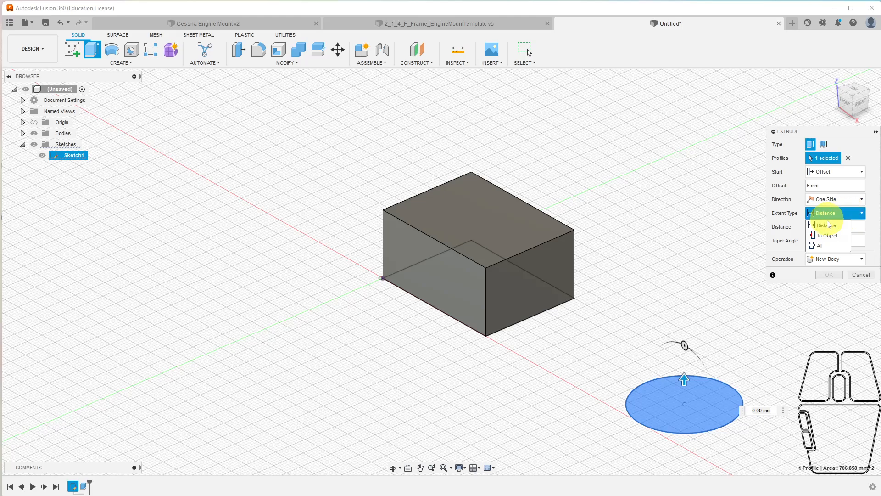
{"action": "left_click", "coordinate": [828, 235]}
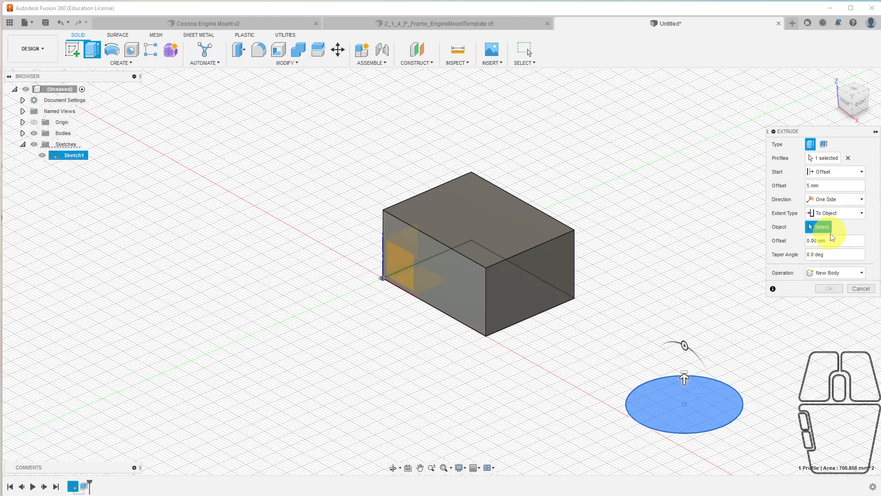
{"action": "left_click", "coordinate": [522, 228]}
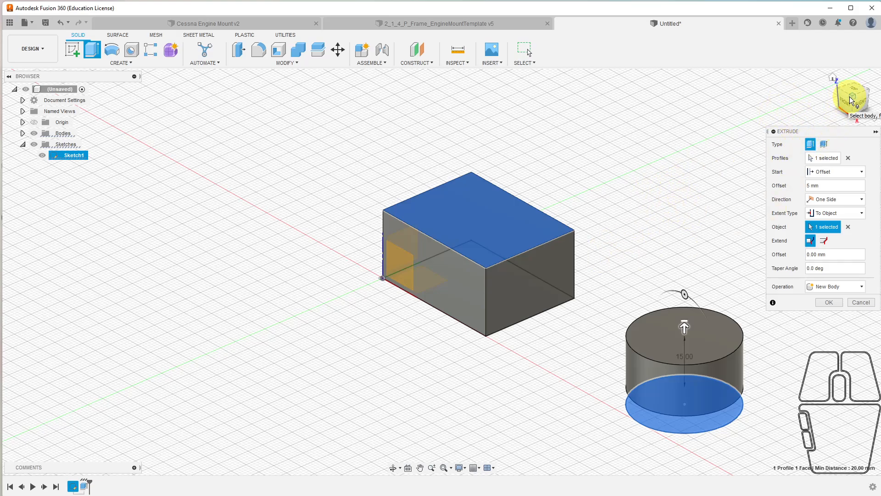
{"action": "mouse_move", "coordinate": [850, 96]}
{"action": "left_mouse_down"}
{"action": "mouse_move", "coordinate": [863, 91]}
{"action": "mouse_move", "coordinate": [836, 78]}
{"action": "mouse_move", "coordinate": [841, 88]}
{"action": "left_mouse_up"}
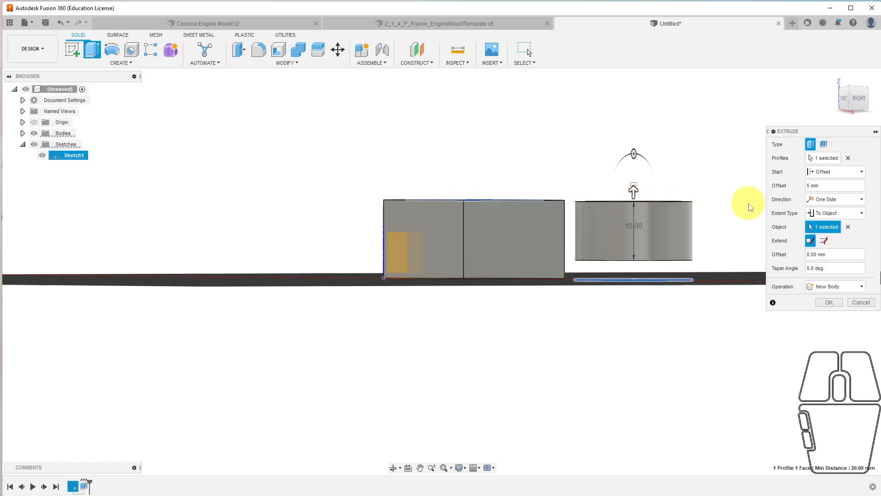
Complete the circle's extrusion up to the box's top face as a new body
{"action": "left_click", "coordinate": [849, 88]}
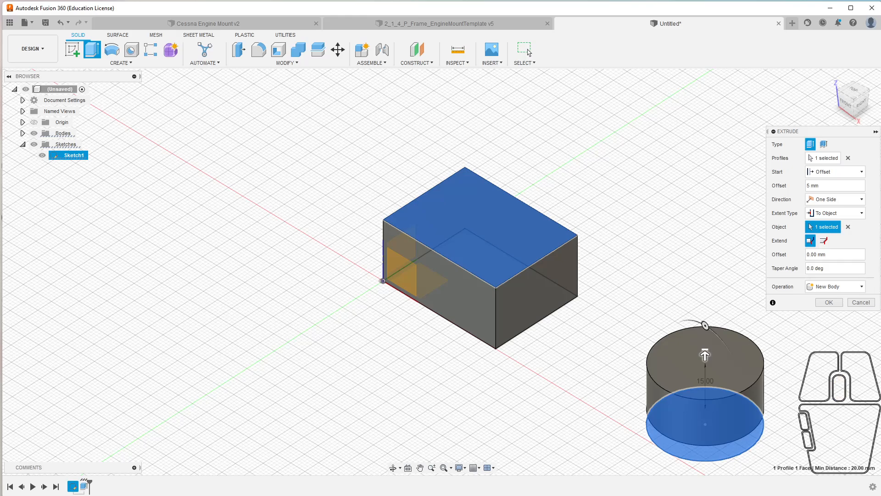
{"action": "left_click", "coordinate": [829, 302]}
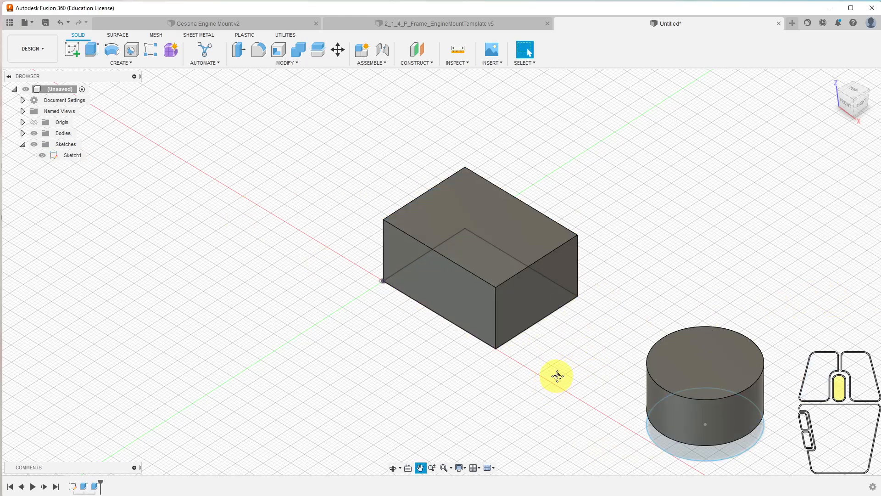
{"action": "middle_click_drag", "start_coordinate": [557, 374], "coordinate": [472, 349]}
{"action": "scroll", "coordinate": [471, 349], "scroll_direction": "down", "scroll_amount": 2}
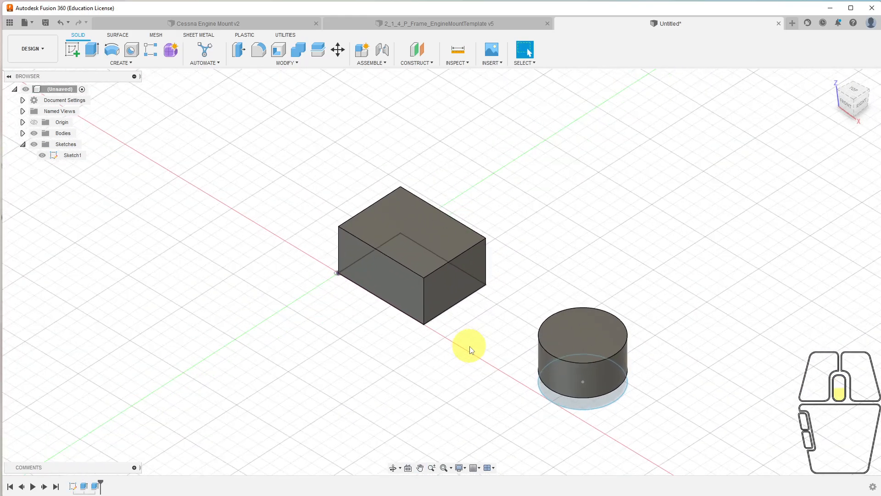
{"action": "scroll", "coordinate": [466, 348], "scroll_direction": "up", "scroll_amount": 1}
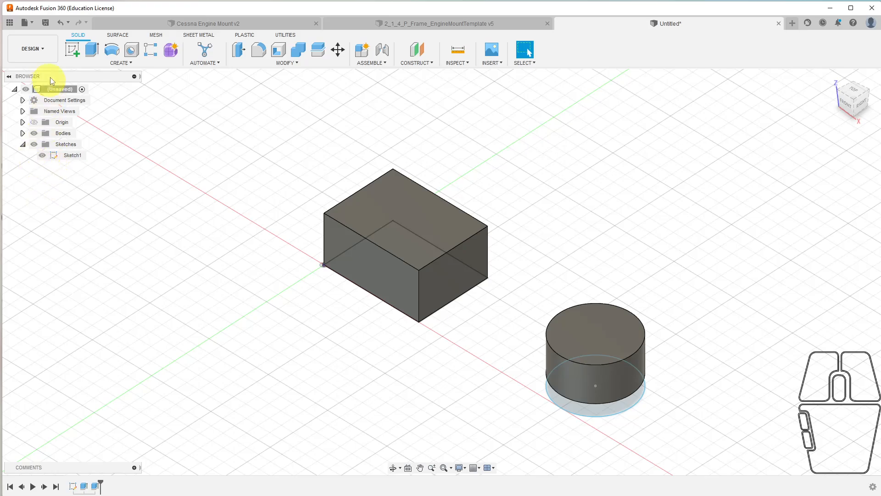
Start a sketch on the horizontal plane and draw a 25 mm vertical line joined at its upper end to a 50 mm horizontal line
{"action": "left_click", "coordinate": [72, 49]}
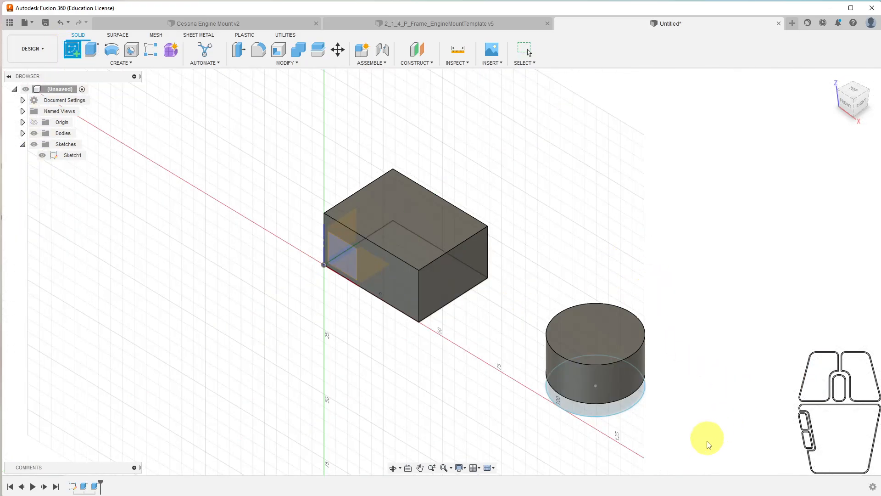
{"action": "left_click", "coordinate": [498, 429]}
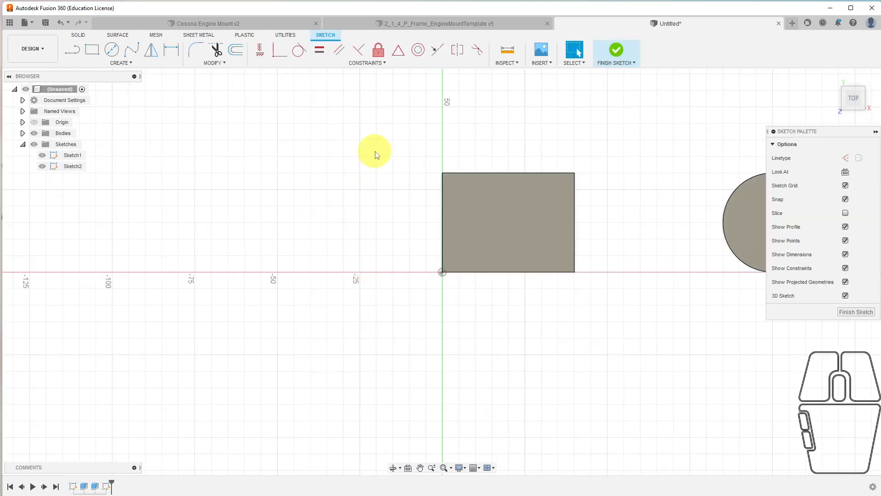
{"action": "mouse_move", "coordinate": [375, 150]}
{"action": "middle_mouse_down"}
{"action": "mouse_move", "coordinate": [440, 350]}
{"action": "mouse_move", "coordinate": [362, 372]}
{"action": "mouse_move", "coordinate": [519, 248]}
{"action": "mouse_move", "coordinate": [659, 240]}
{"action": "middle_mouse_up"}
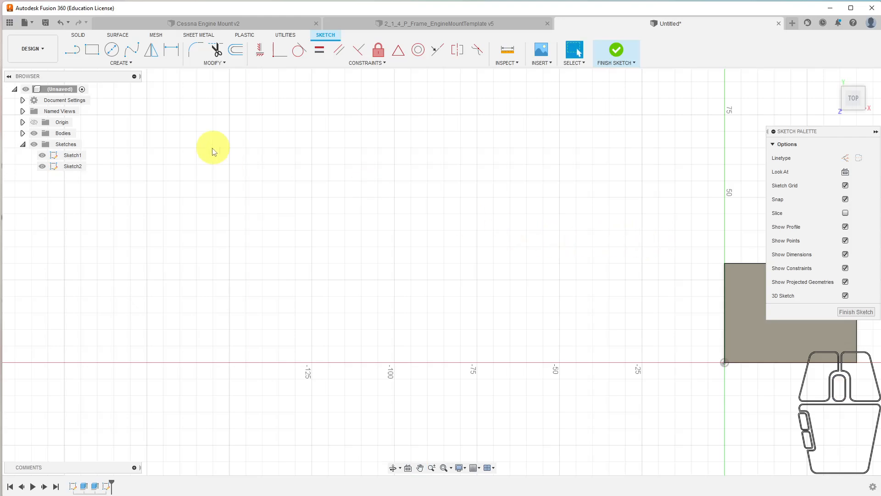
{"action": "left_click", "coordinate": [72, 49]}
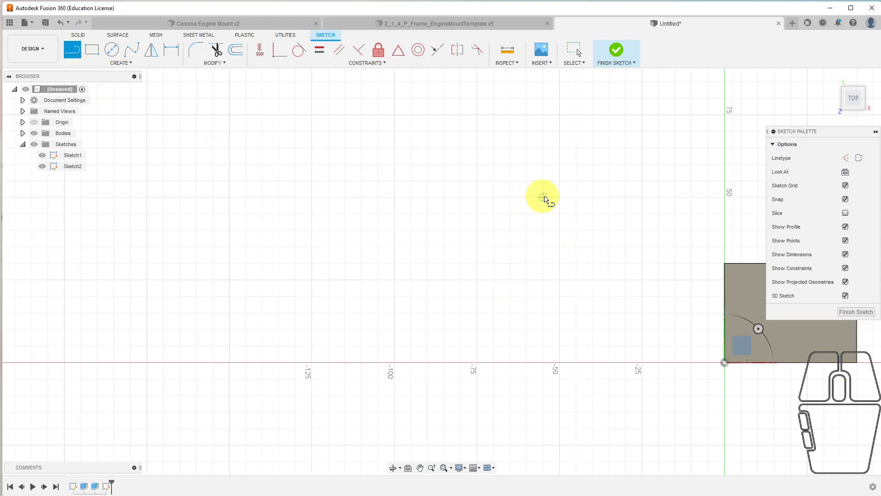
{"action": "left_click", "coordinate": [560, 197]}
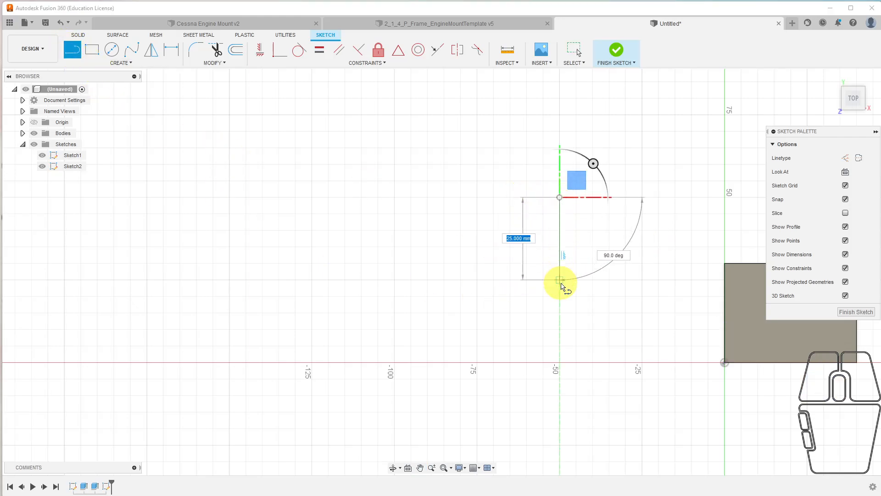
{"action": "left_click", "coordinate": [559, 280]}
{"action": "left_click", "coordinate": [600, 320]}
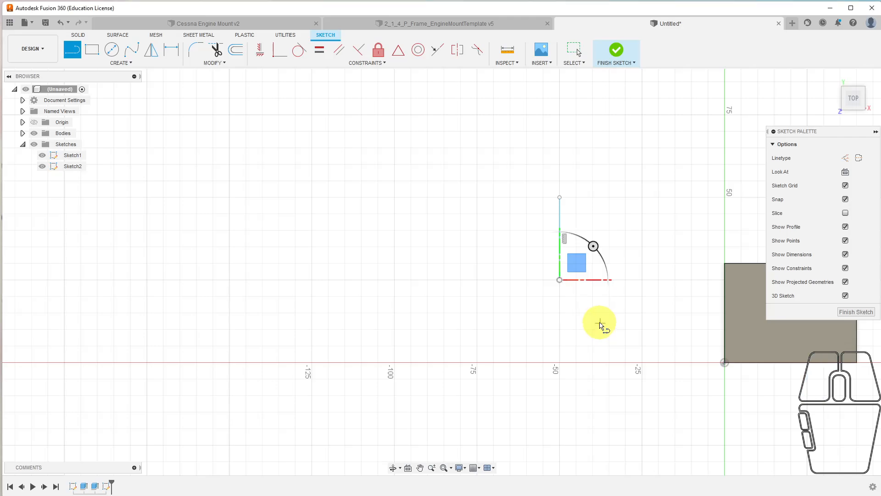
{"action": "left_click", "coordinate": [561, 199]}
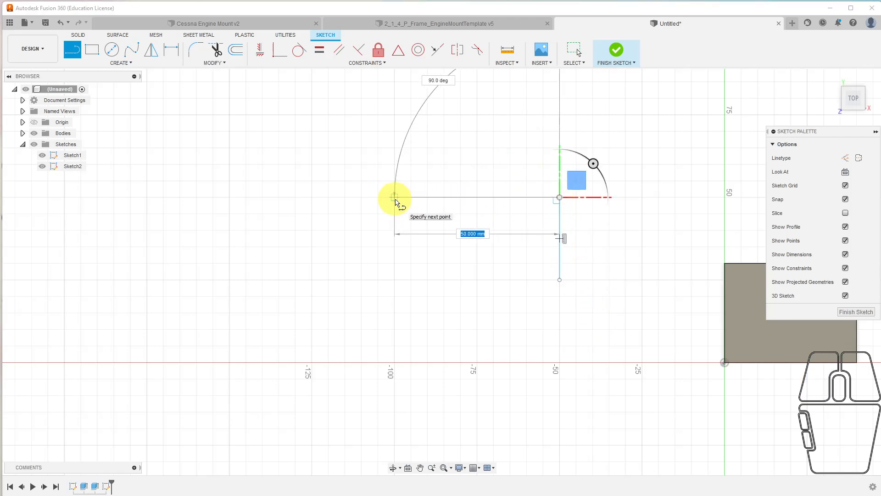
{"action": "left_click", "coordinate": [395, 198]}
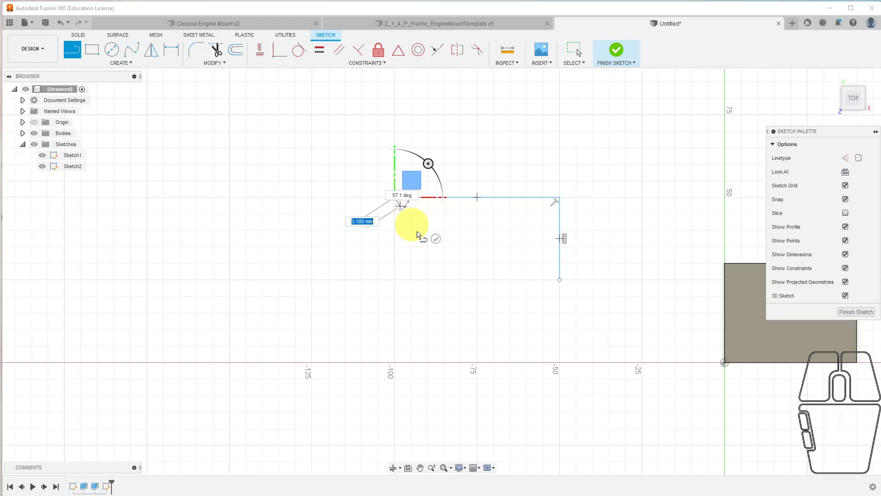
{"action": "key", "text": "Escape"}
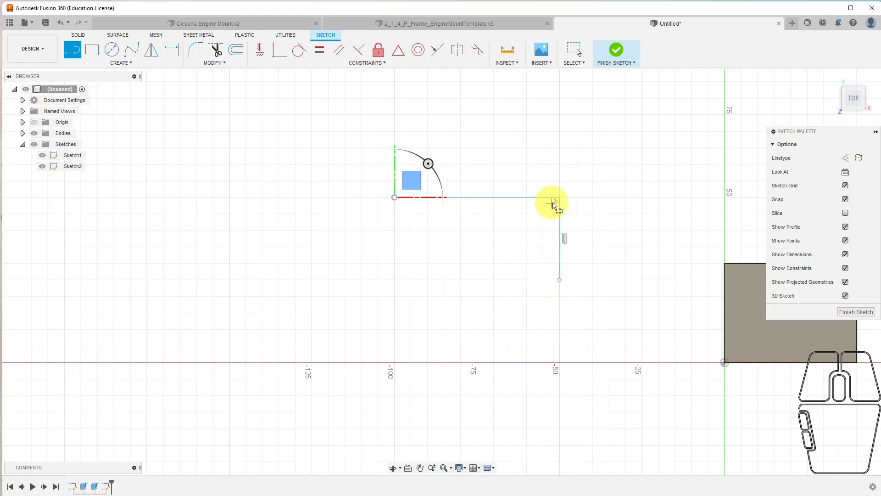
Close the profile with a wavy fit-point spline from the horizontal line's free end to the vertical line's lower end
{"action": "left_click", "coordinate": [131, 49]}
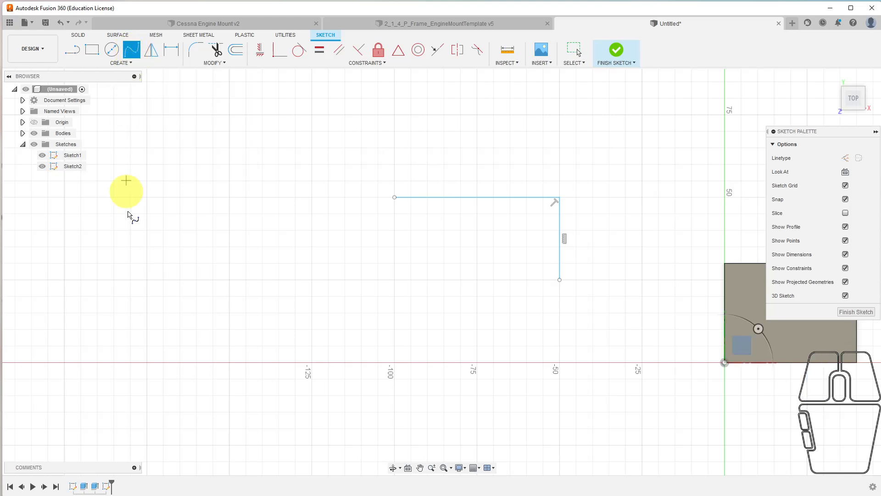
{"action": "left_click", "coordinate": [394, 198]}
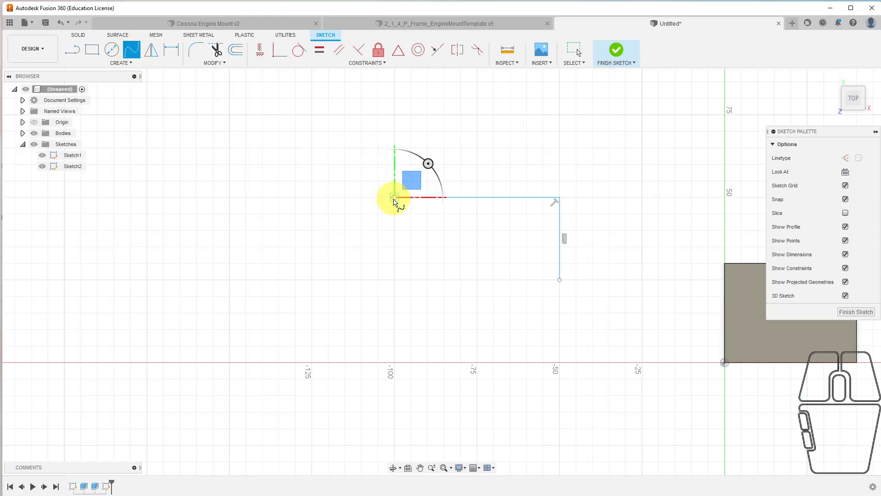
{"action": "left_click", "coordinate": [406, 221]}
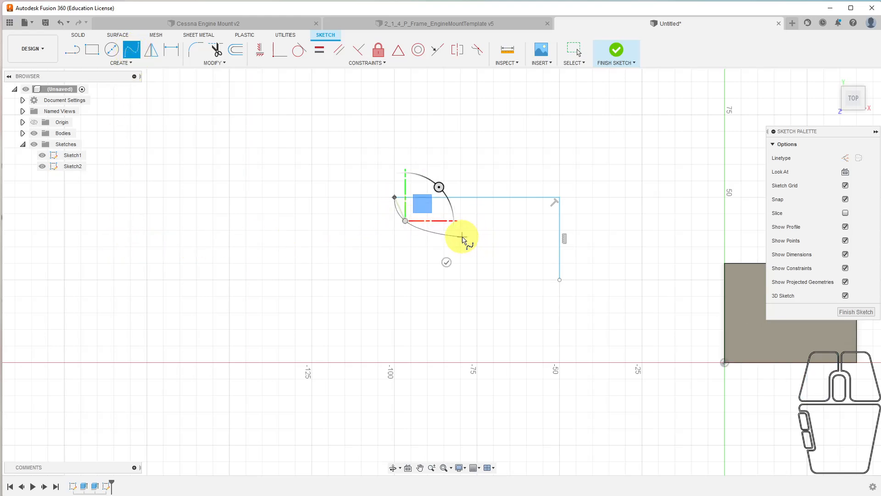
{"action": "left_click", "coordinate": [463, 236]}
{"action": "left_click", "coordinate": [523, 237]}
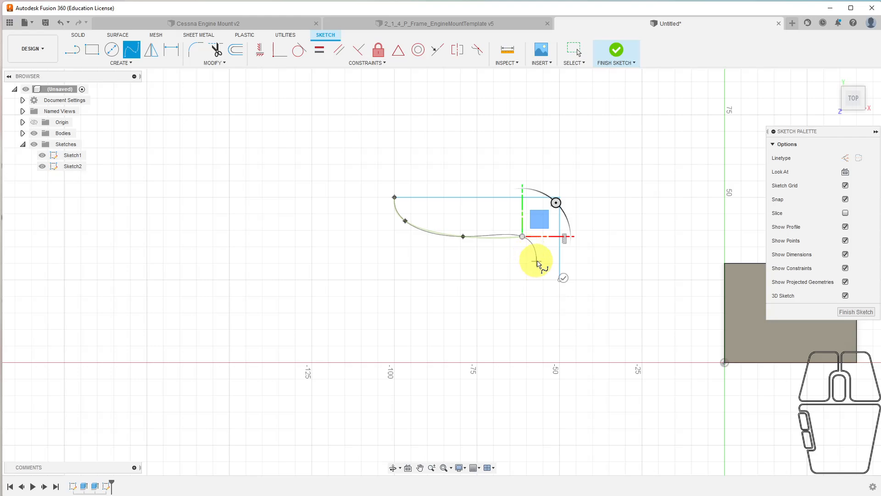
{"action": "left_click", "coordinate": [537, 261]}
{"action": "left_click", "coordinate": [559, 280]}
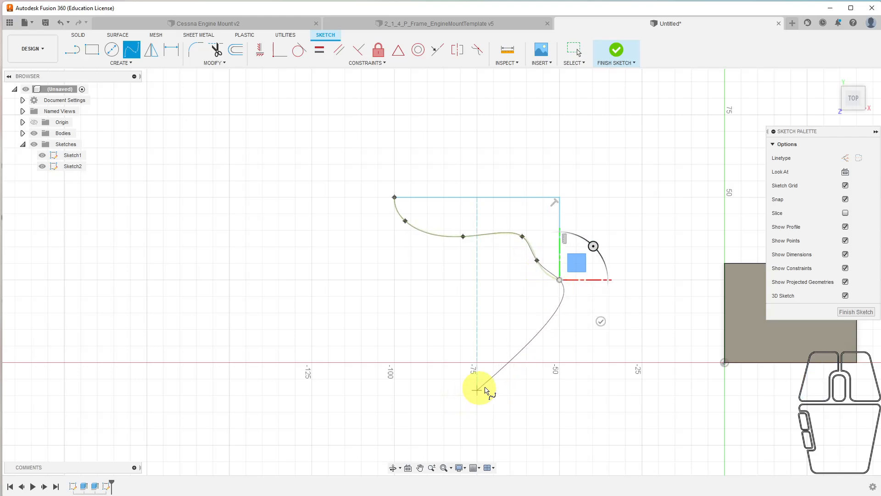
{"action": "key", "text": "Return"}
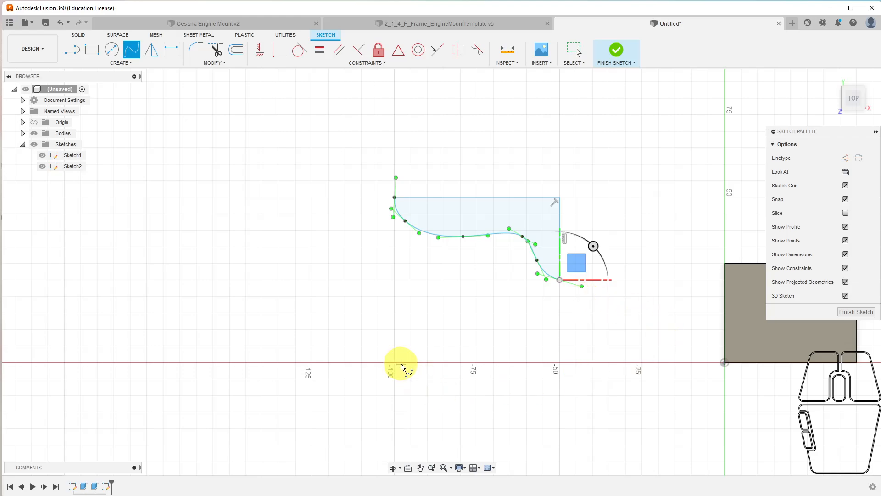
Draw a narrow horizontal rectangle just below the spline, clear of the curved profile, and finish the sketch
{"action": "left_click", "coordinate": [90, 52]}
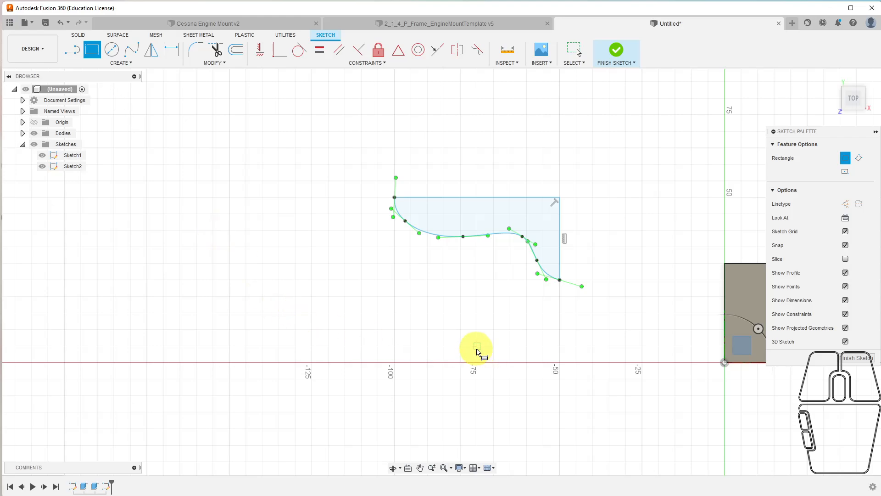
{"action": "left_click", "coordinate": [411, 263]}
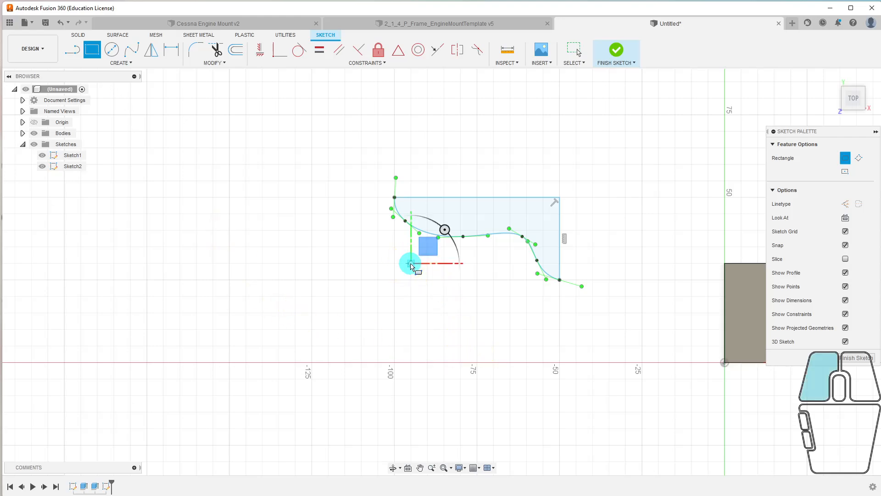
{"action": "left_click", "coordinate": [526, 297]}
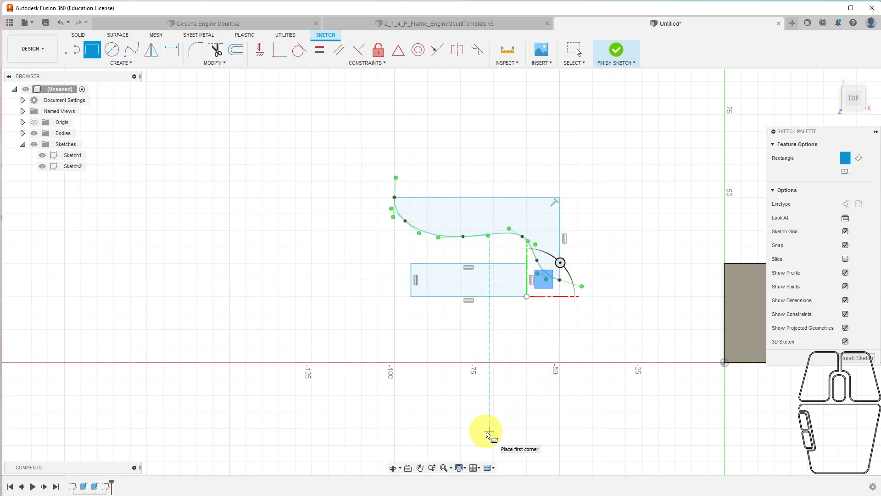
{"action": "left_click", "coordinate": [849, 357]}
Extrude the closed spline profile 20 mm upward as a new body
{"action": "middle_click_drag", "start_coordinate": [243, 270], "coordinate": [459, 480]}
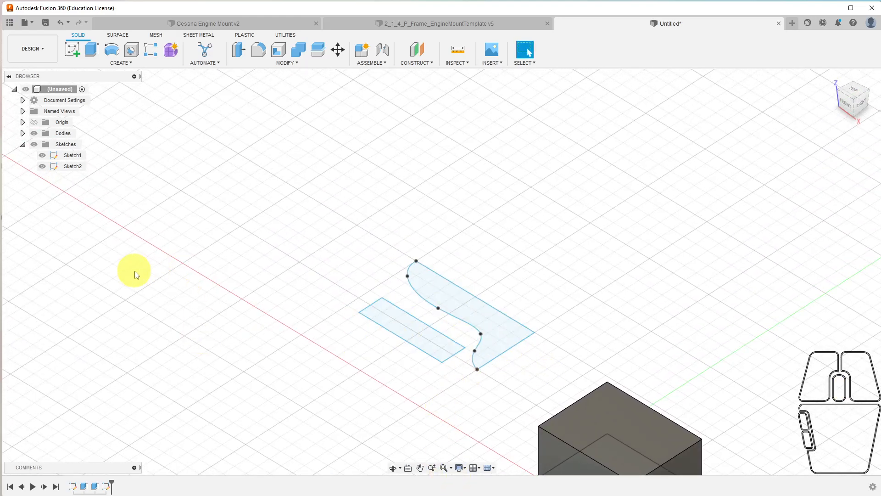
{"action": "left_click", "coordinate": [92, 49]}
{"action": "left_click", "coordinate": [456, 298]}
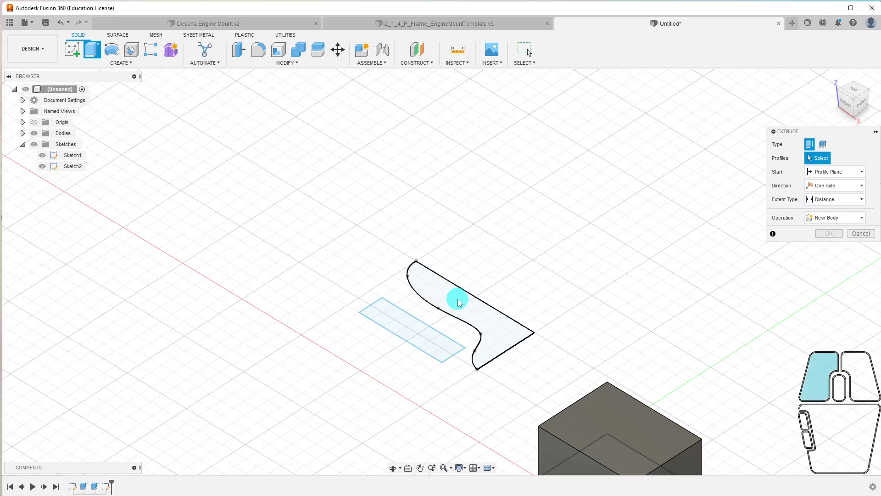
{"action": "left_click_drag", "start_coordinate": [449, 305], "coordinate": [450, 255]}
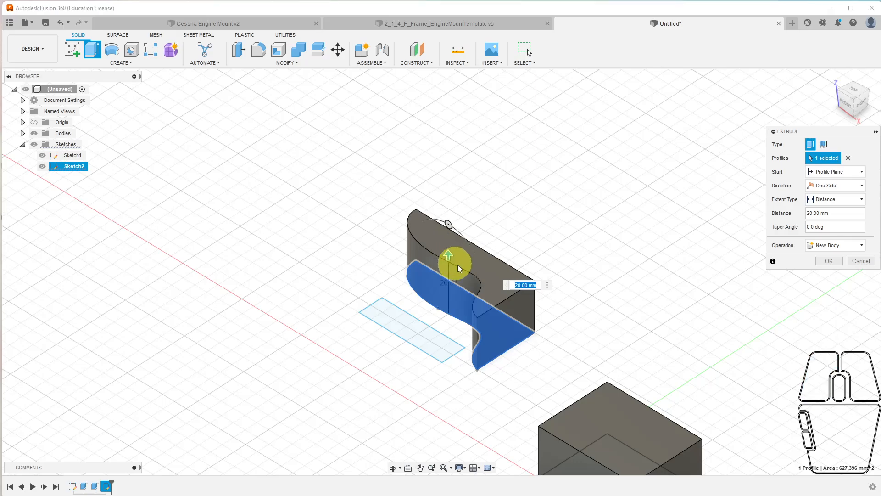
{"action": "left_click", "coordinate": [828, 260]}
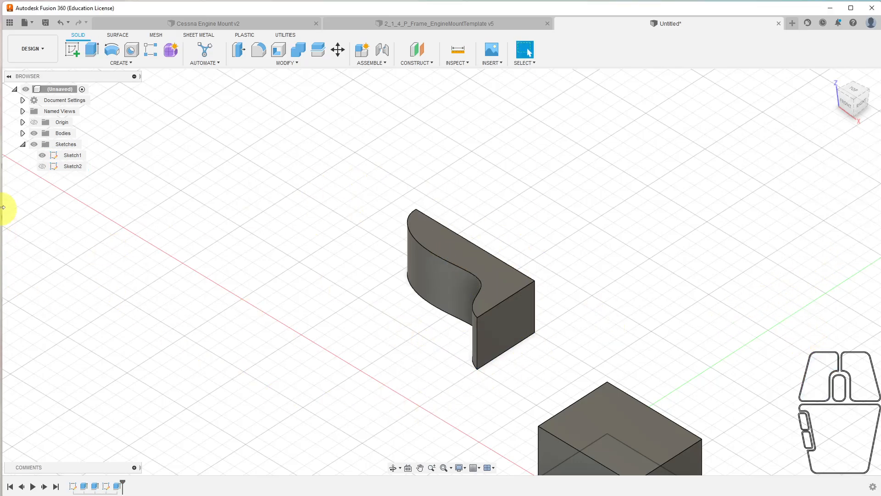
Make Sketch2 visible again and begin extruding its rectangle with the start offset 5 mm from the sketch plane
{"action": "left_click", "coordinate": [41, 166]}
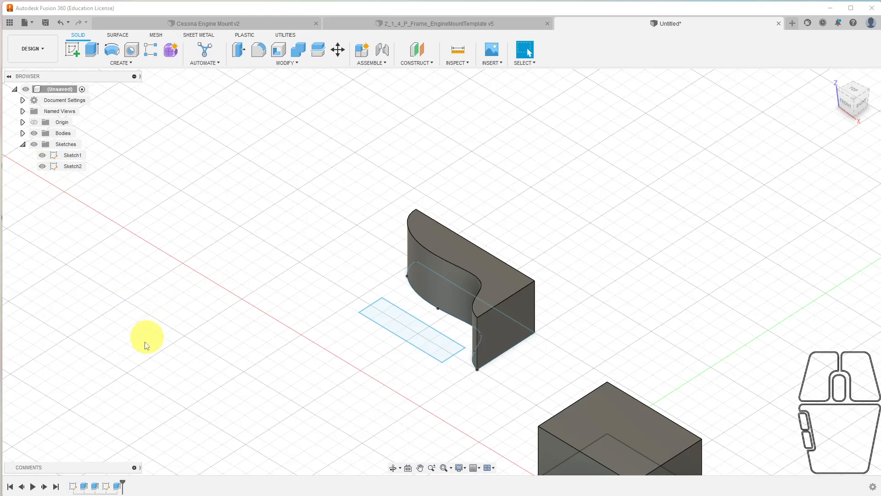
{"action": "left_click", "coordinate": [92, 49]}
{"action": "left_click", "coordinate": [405, 322]}
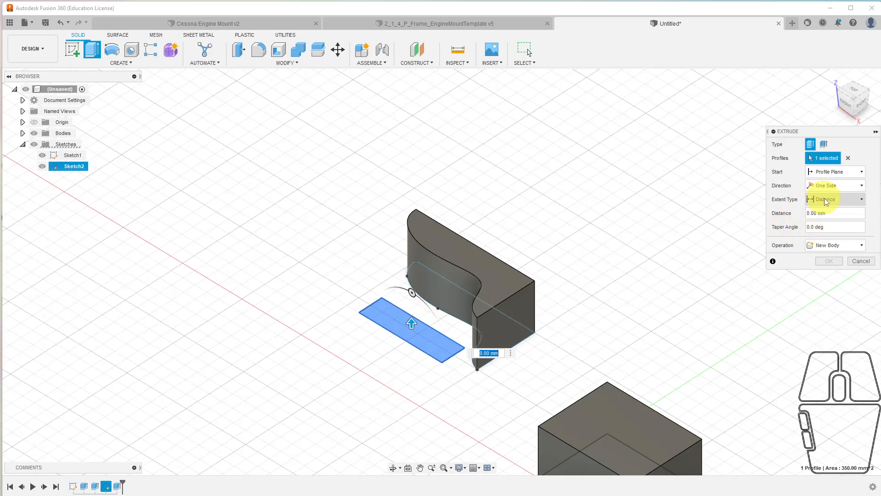
{"action": "left_click", "coordinate": [826, 172]}
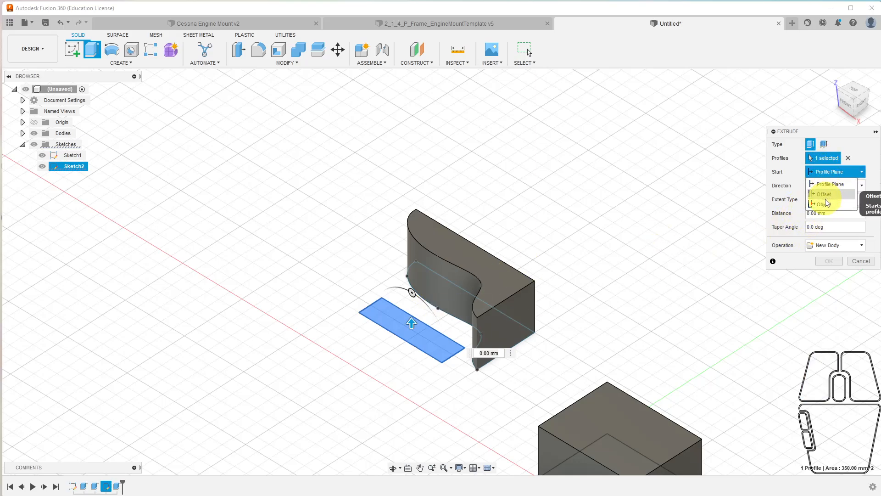
{"action": "left_click", "coordinate": [825, 194]}
{"action": "left_click", "coordinate": [826, 186]}
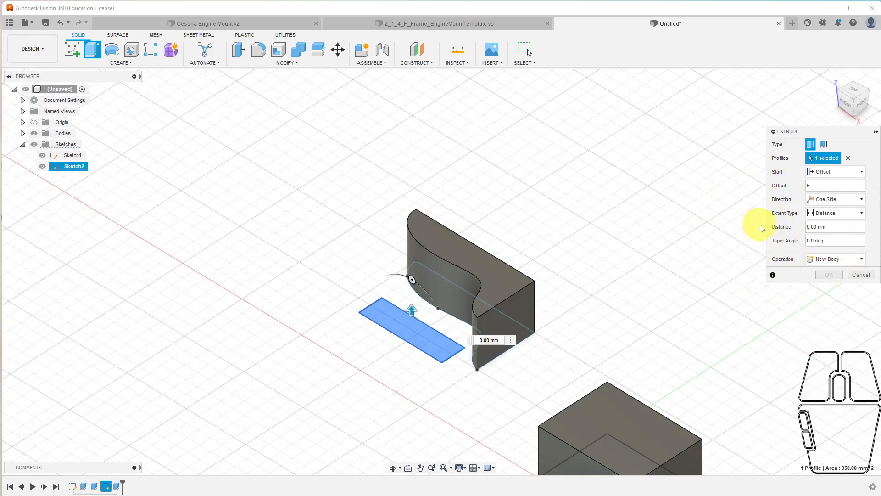
Set the rectangle's extrusion distance to 10 mm, complete it as a new body, and inspect it beside the curved body
{"action": "left_click", "coordinate": [839, 227]}
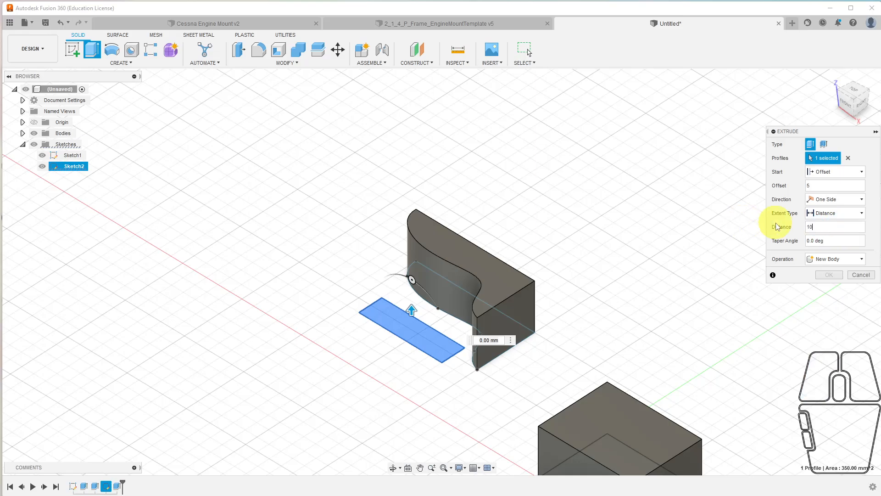
{"action": "type", "text": "10"}
{"action": "left_click", "coordinate": [845, 105]}
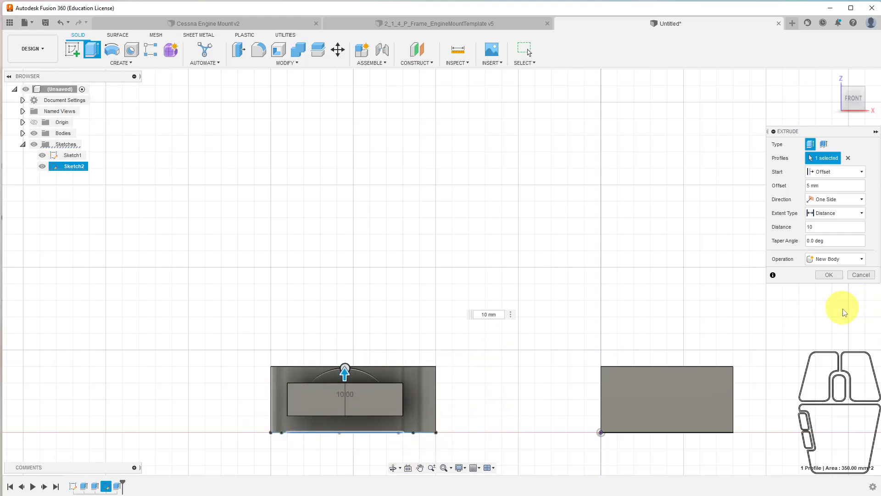
{"action": "left_click", "coordinate": [821, 274]}
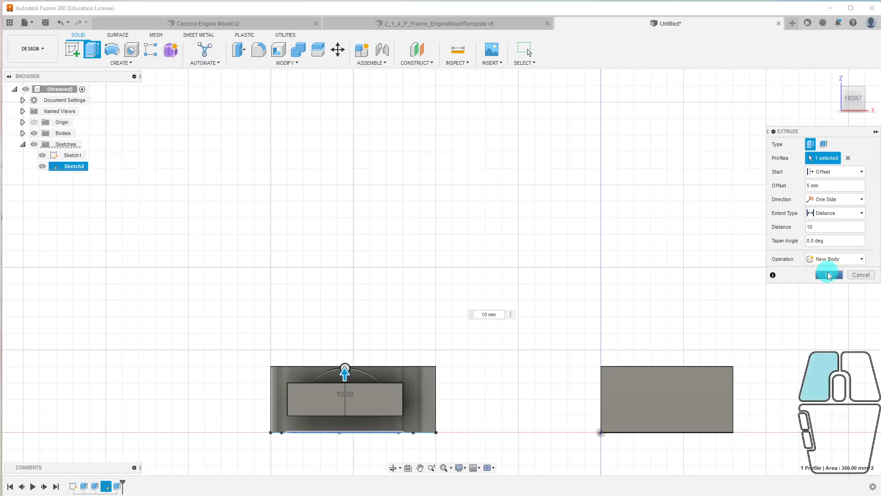
{"action": "mouse_move", "coordinate": [844, 106]}
{"action": "left_mouse_down"}
{"action": "mouse_move", "coordinate": [757, 130]}
{"action": "mouse_move", "coordinate": [671, 137]}
{"action": "mouse_move", "coordinate": [766, 138]}
{"action": "mouse_move", "coordinate": [683, 160]}
{"action": "mouse_move", "coordinate": [631, 147]}
{"action": "mouse_move", "coordinate": [662, 147]}
{"action": "mouse_move", "coordinate": [651, 136]}
{"action": "mouse_move", "coordinate": [680, 149]}
{"action": "left_mouse_up"}
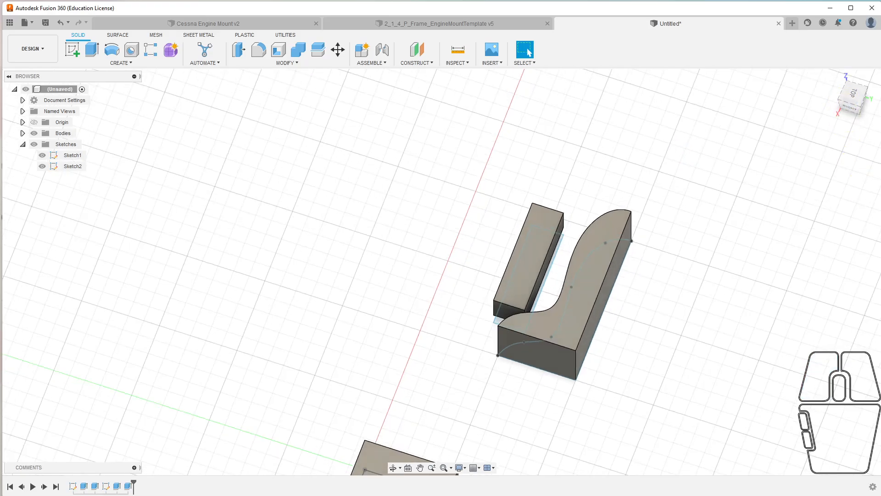
{"action": "scroll", "coordinate": [606, 378], "scroll_direction": "up", "scroll_amount": 5}
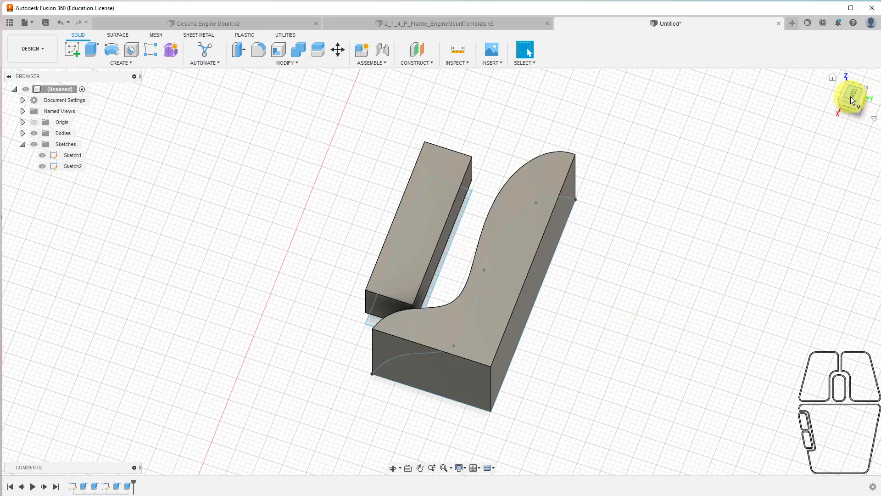
Hide Sketch1 and Sketch2 so only the bar and the curved body are shown
{"action": "mouse_move", "coordinate": [851, 100]}
{"action": "left_mouse_down"}
{"action": "mouse_move", "coordinate": [844, 75]}
{"action": "mouse_move", "coordinate": [874, 76]}
{"action": "mouse_move", "coordinate": [867, 88]}
{"action": "left_mouse_up"}
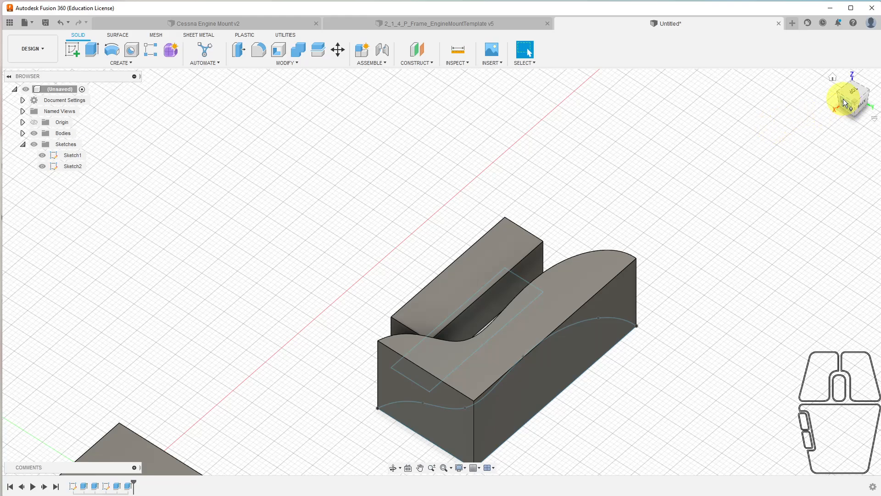
{"action": "mouse_move", "coordinate": [853, 101]}
{"action": "left_mouse_down"}
{"action": "mouse_move", "coordinate": [877, 97]}
{"action": "mouse_move", "coordinate": [856, 115]}
{"action": "left_mouse_up"}
{"action": "mouse_move", "coordinate": [238, 360]}
{"action": "middle_mouse_down"}
{"action": "mouse_move", "coordinate": [317, 340]}
{"action": "mouse_move", "coordinate": [373, 295]}
{"action": "middle_mouse_up"}
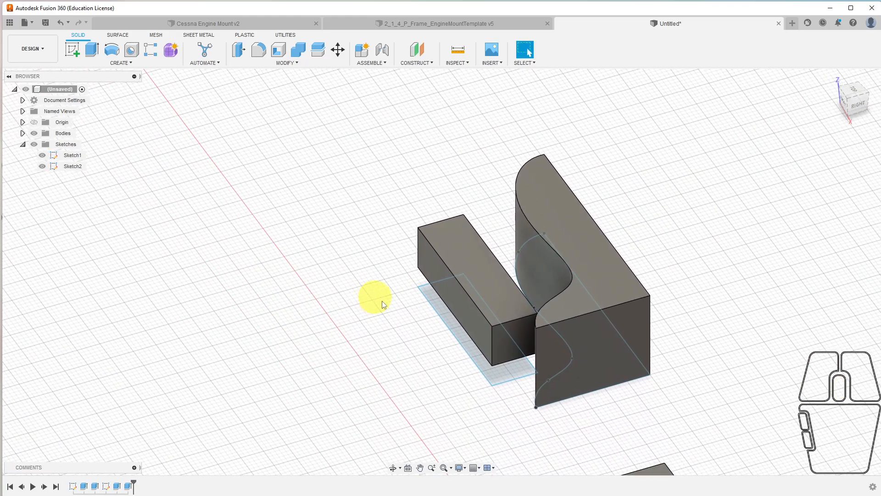
{"action": "left_click", "coordinate": [42, 166]}
{"action": "left_click", "coordinate": [42, 156]}
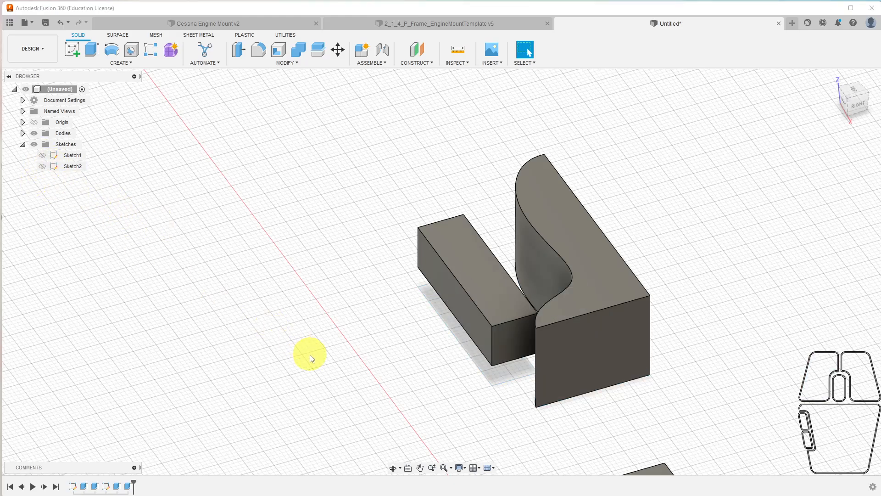
Begin extruding the bar's side face toward the curved body, trying distances of 26 mm and 1 mm
{"action": "left_click", "coordinate": [91, 51]}
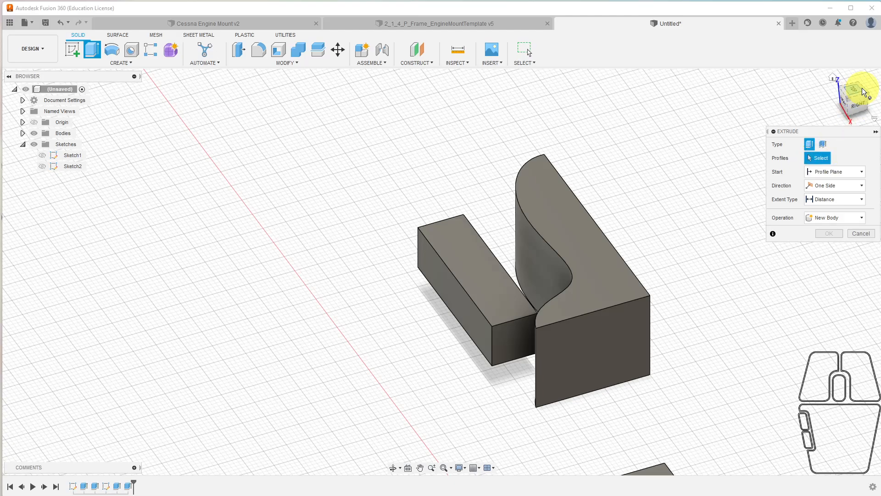
{"action": "mouse_move", "coordinate": [848, 97]}
{"action": "left_mouse_down"}
{"action": "mouse_move", "coordinate": [744, 99]}
{"action": "mouse_move", "coordinate": [821, 144]}
{"action": "left_mouse_up"}
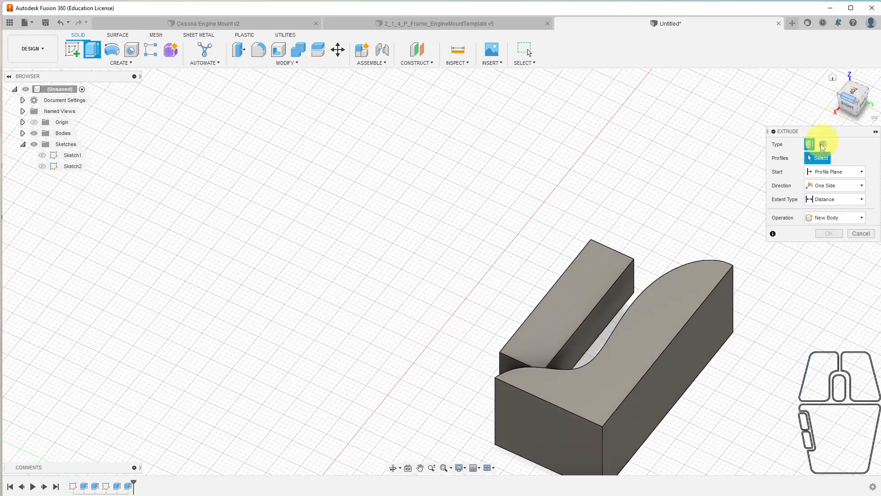
{"action": "left_click", "coordinate": [591, 331]}
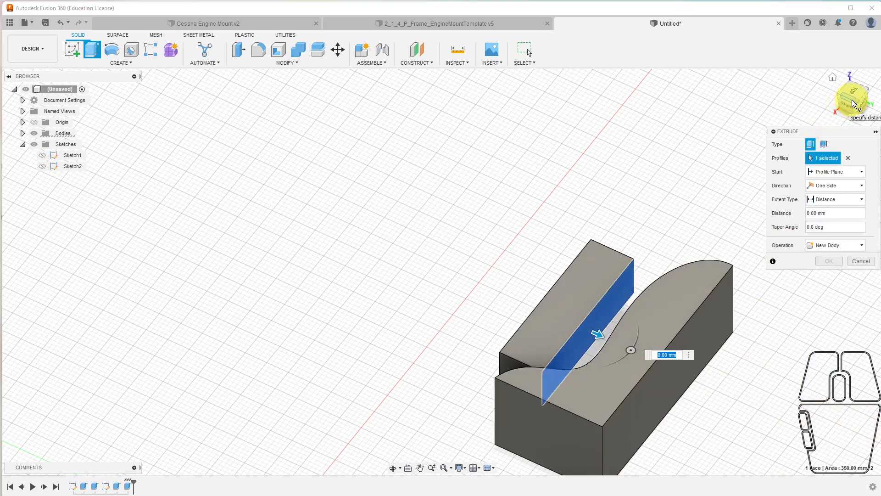
{"action": "left_click_drag", "start_coordinate": [856, 100], "coordinate": [869, 101]}
{"action": "left_click_drag", "start_coordinate": [527, 244], "coordinate": [677, 219]}
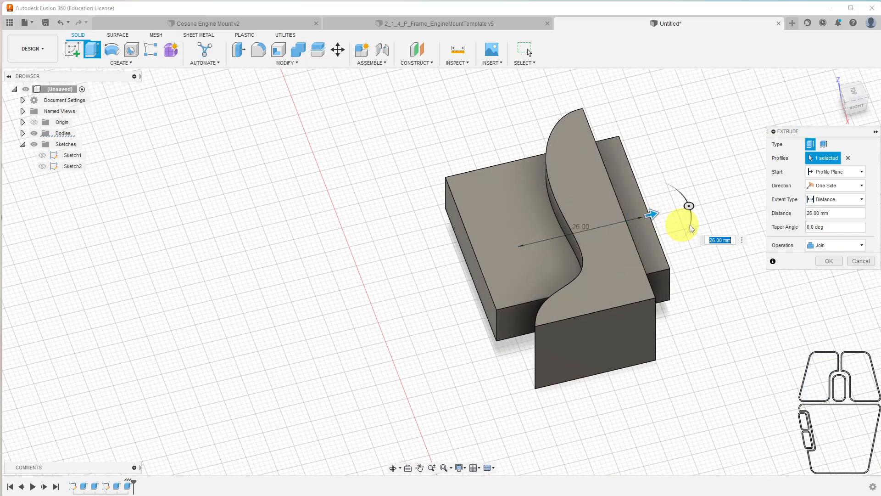
{"action": "left_click_drag", "start_coordinate": [861, 103], "coordinate": [767, 122]}
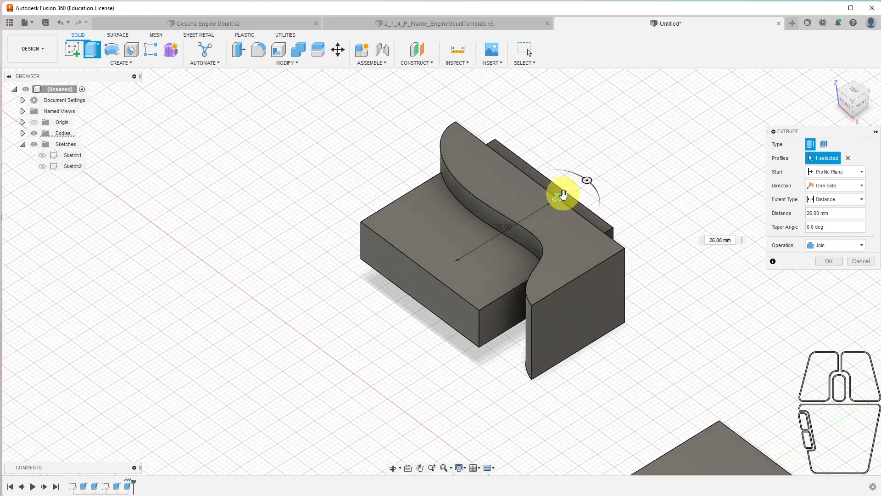
{"action": "left_click_drag", "start_coordinate": [556, 196], "coordinate": [468, 262]}
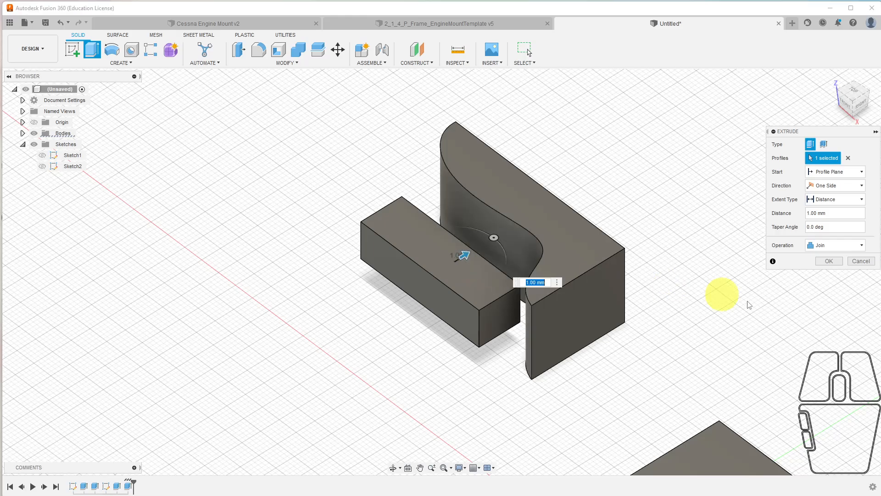
Set the face extrusion's extent to To Object and pick the curved body's spline face as the target
{"action": "left_click", "coordinate": [817, 200]}
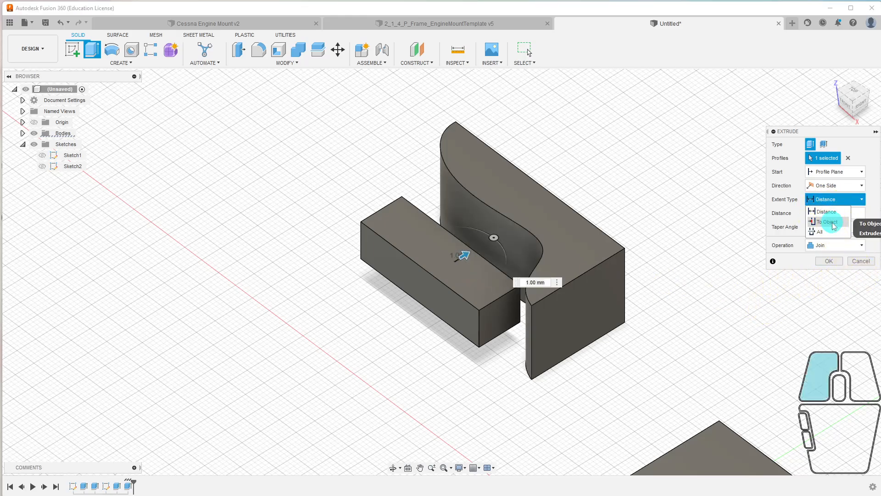
{"action": "left_click", "coordinate": [827, 221]}
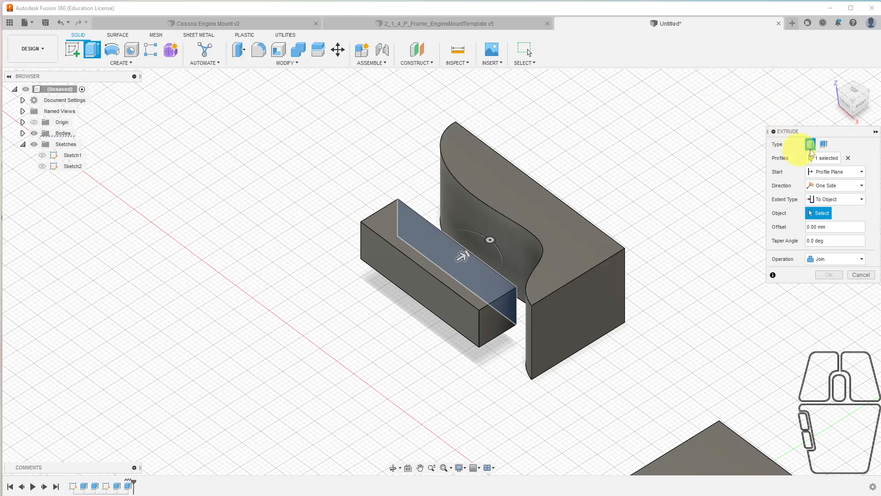
{"action": "left_click", "coordinate": [851, 104]}
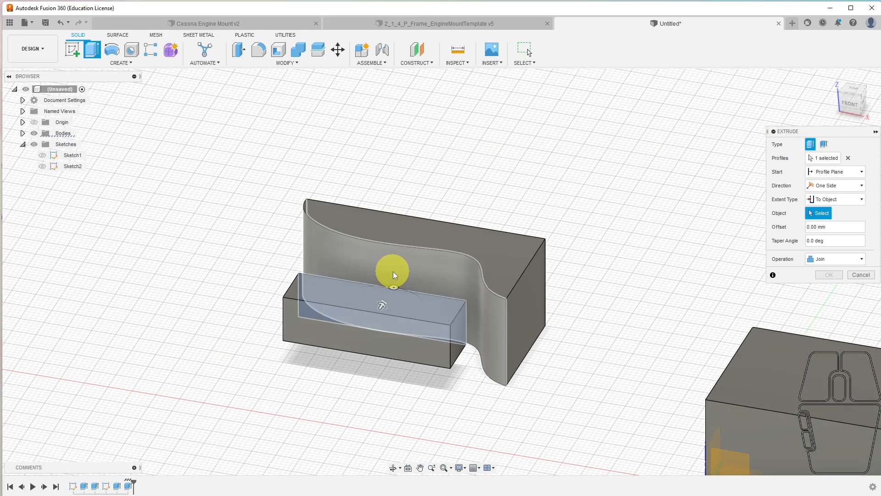
{"action": "left_click", "coordinate": [393, 272]}
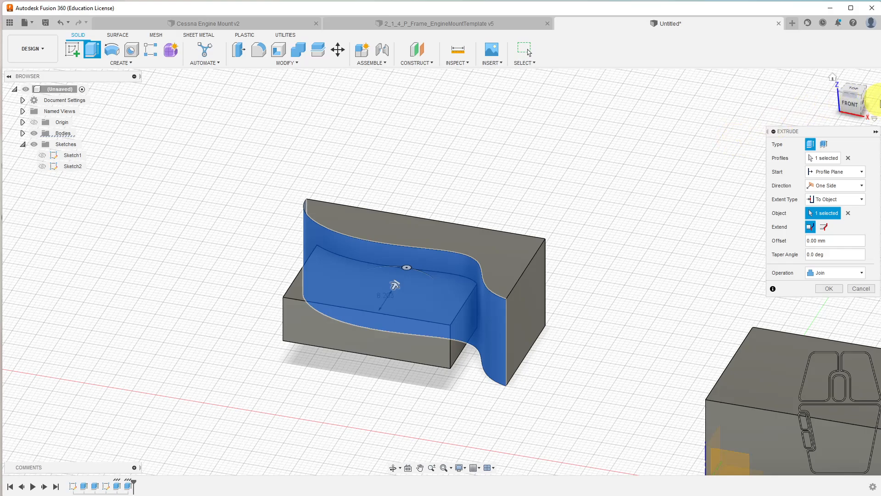
Examine how the extrusion preview meets the spline face from above, the front and the right, and try the other Extend option
{"action": "left_click_drag", "start_coordinate": [867, 100], "coordinate": [799, 123]}
{"action": "middle_click_drag", "start_coordinate": [542, 174], "coordinate": [551, 313]}
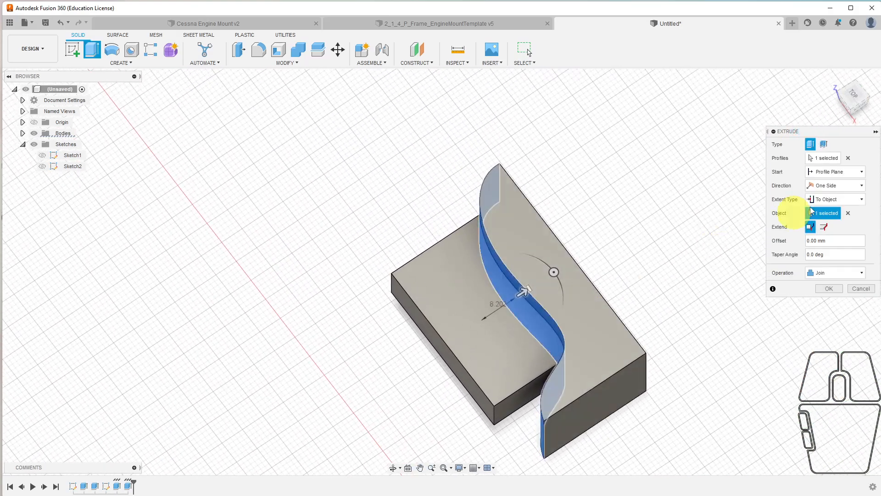
{"action": "left_click", "coordinate": [860, 97]}
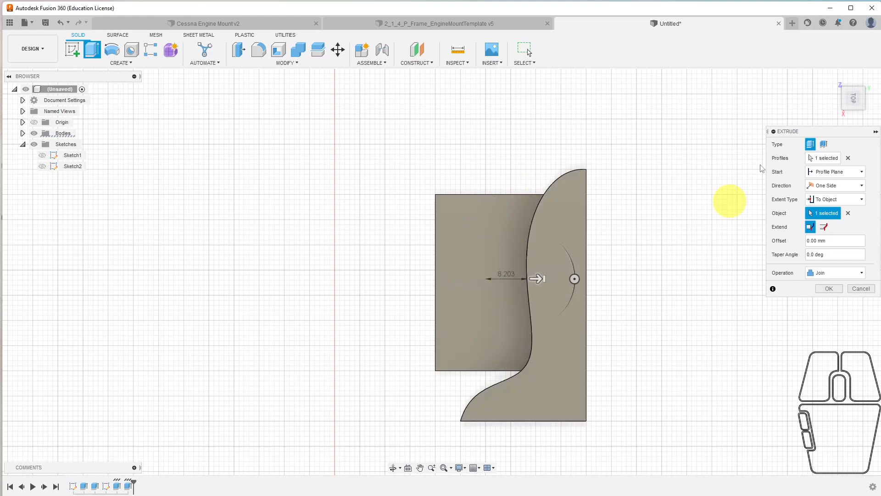
{"action": "mouse_move", "coordinate": [854, 103]}
{"action": "left_mouse_down"}
{"action": "mouse_move", "coordinate": [872, 63]}
{"action": "mouse_move", "coordinate": [872, 80]}
{"action": "mouse_move", "coordinate": [847, 111]}
{"action": "left_mouse_up"}
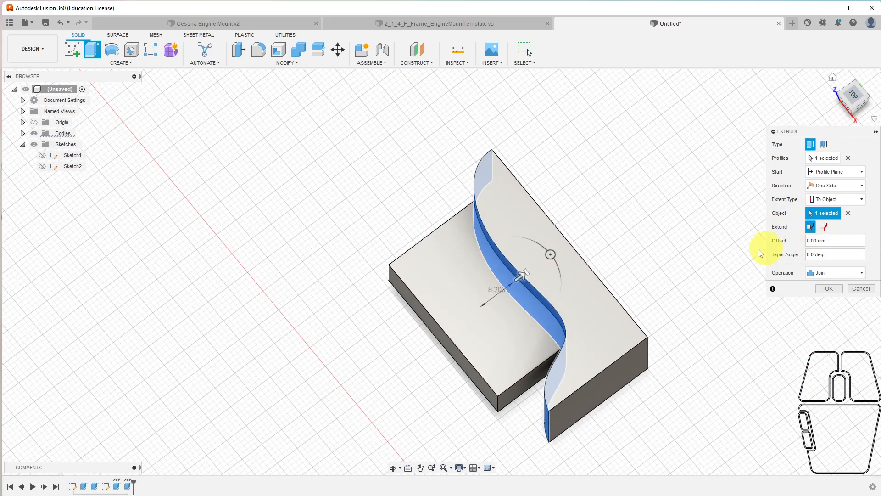
{"action": "left_click", "coordinate": [823, 228]}
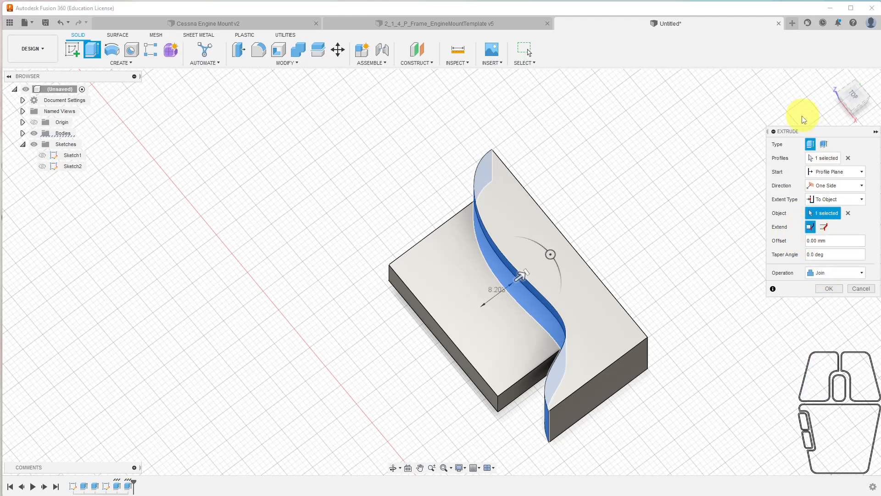
{"action": "left_click_drag", "start_coordinate": [847, 92], "coordinate": [878, 65]}
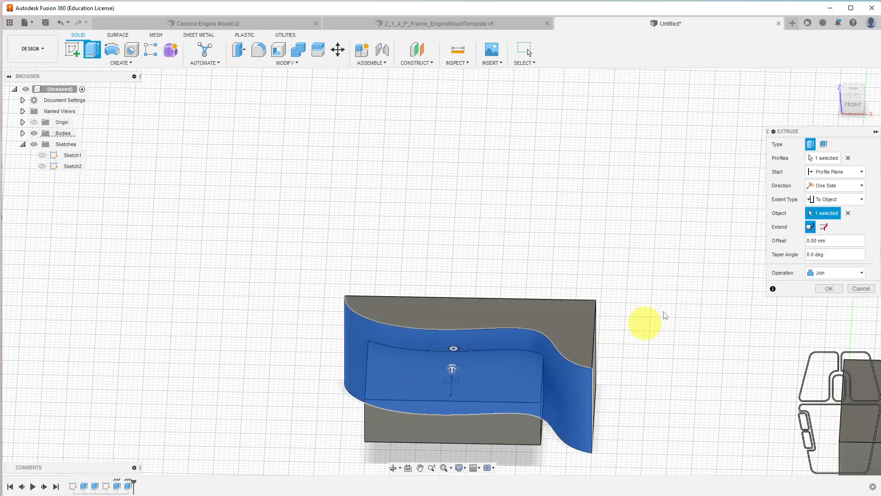
{"action": "left_click_drag", "start_coordinate": [860, 105], "coordinate": [718, 95]}
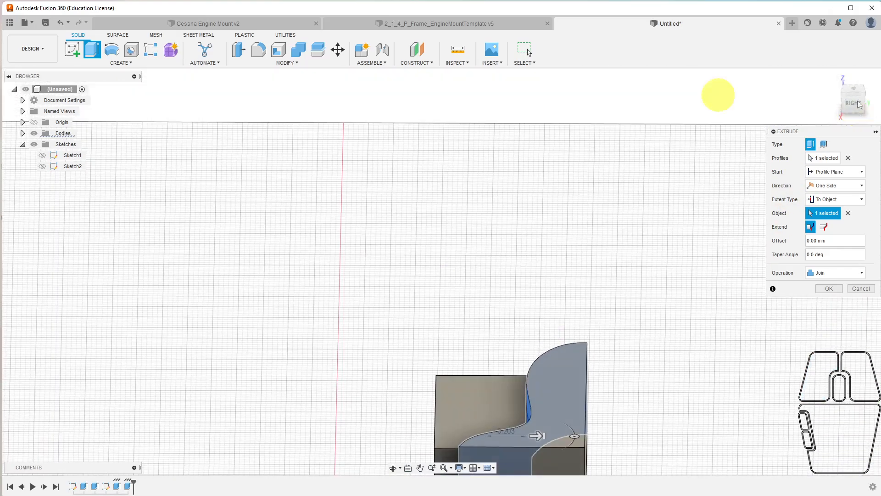
Try the All extent type for the bar's face extrusion and inspect the preview from below and above
{"action": "left_click", "coordinate": [855, 200]}
{"action": "left_click", "coordinate": [829, 232]}
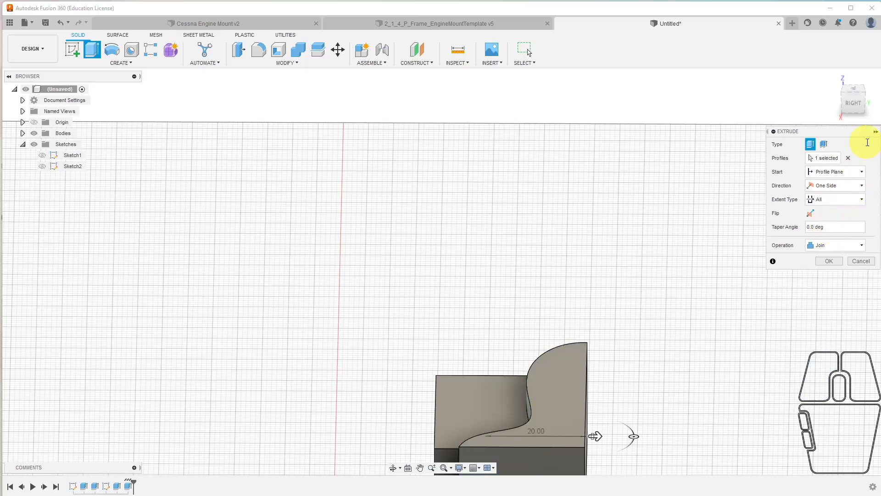
{"action": "left_click_drag", "start_coordinate": [850, 98], "coordinate": [761, 28]}
{"action": "left_click", "coordinate": [847, 106]}
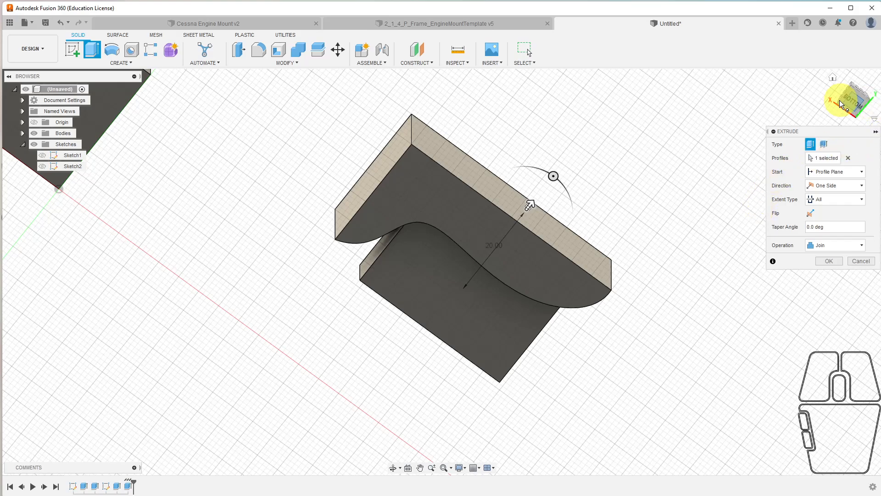
{"action": "left_click_drag", "start_coordinate": [852, 101], "coordinate": [847, 100]}
View the extrusion preview as a wireframe and set the visual style to Shaded
{"action": "left_click", "coordinate": [460, 468]}
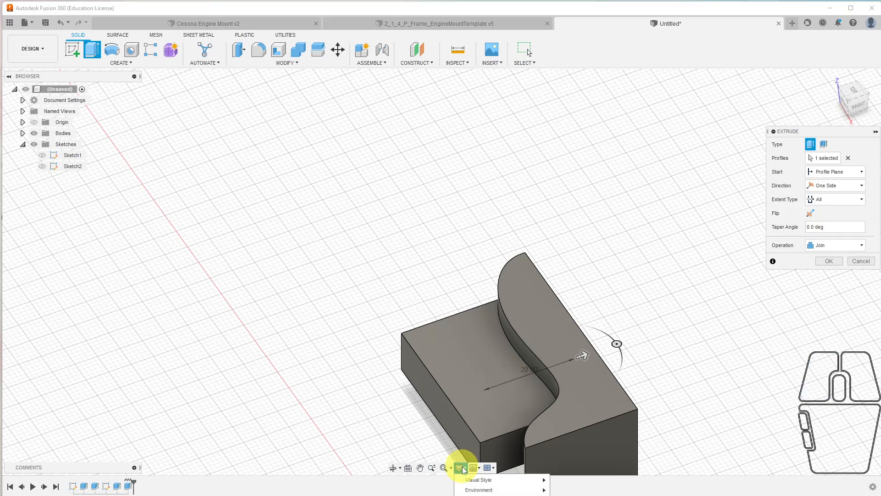
{"action": "mouse_move", "coordinate": [479, 479]}
{"action": "left_click", "coordinate": [592, 495]}
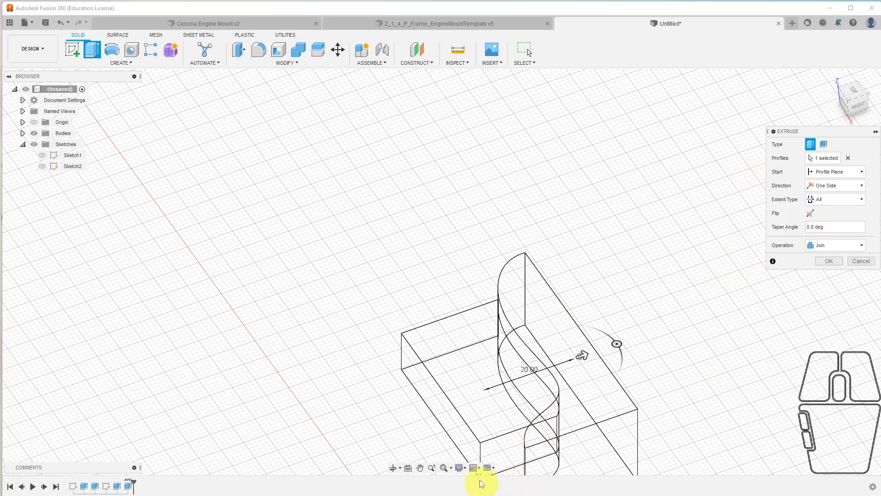
{"action": "left_click", "coordinate": [460, 467]}
{"action": "left_click", "coordinate": [478, 480]}
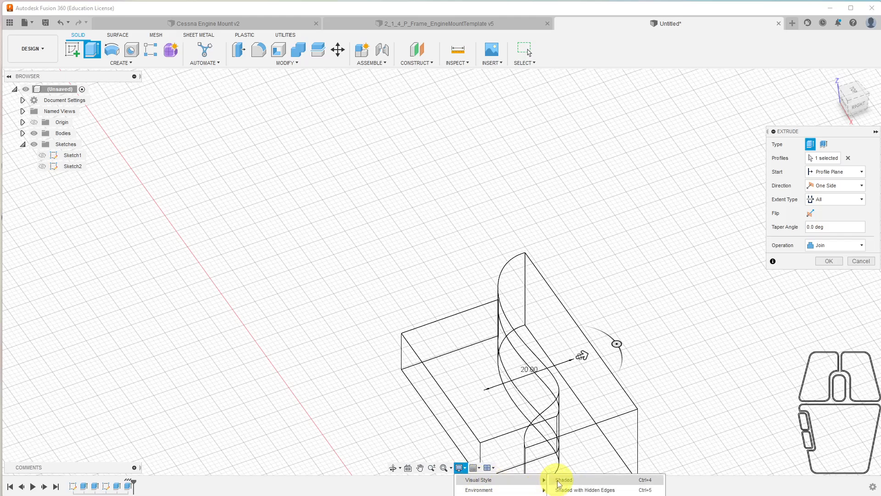
{"action": "left_click", "coordinate": [560, 480]}
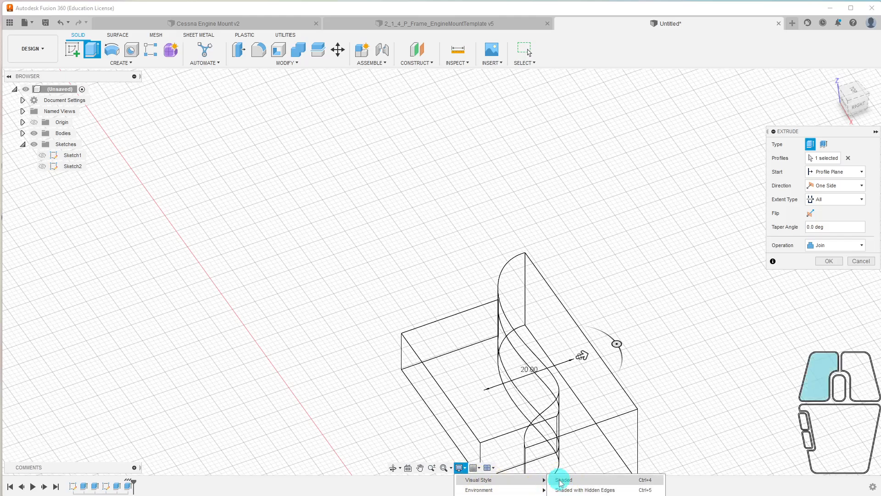
Set the extent back to To Object, pick the curved body's spline face, and check the fit from above
{"action": "left_click", "coordinate": [843, 203]}
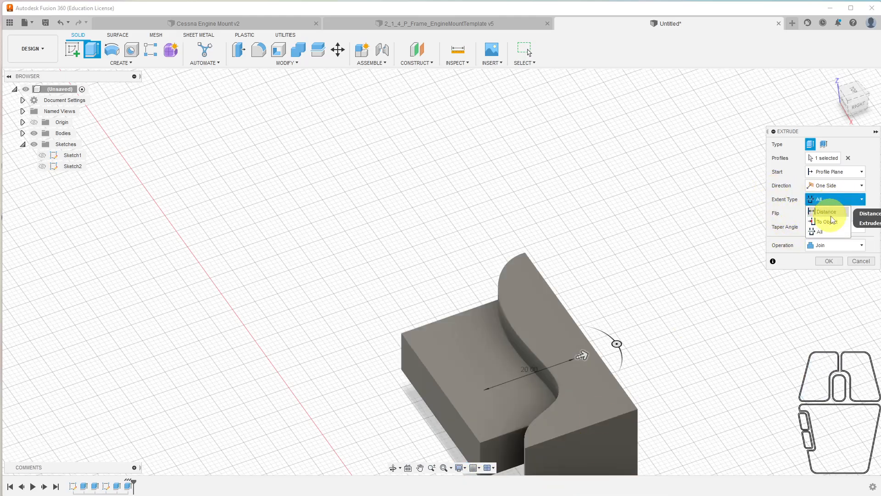
{"action": "left_click", "coordinate": [829, 222]}
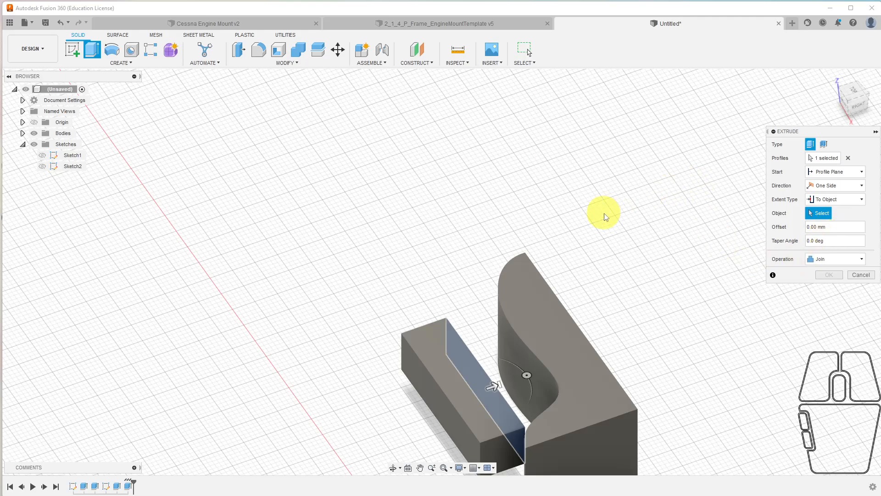
{"action": "left_click", "coordinate": [523, 359]}
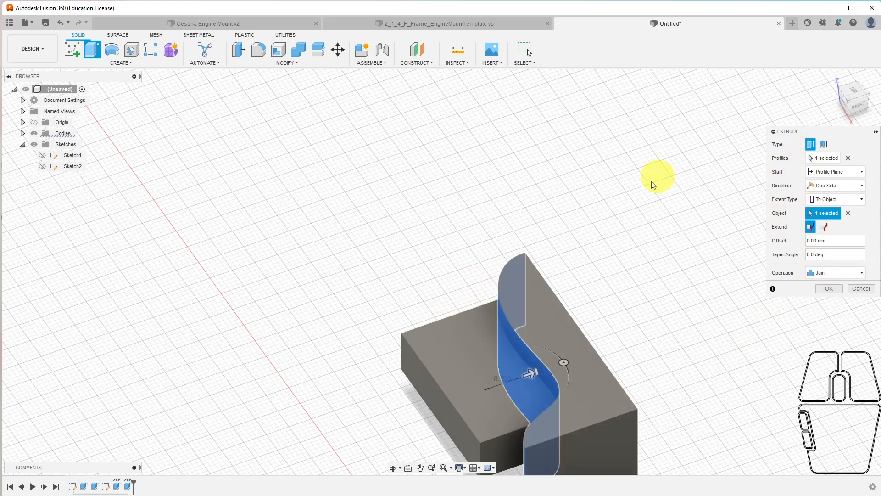
{"action": "mouse_move", "coordinate": [851, 95]}
{"action": "left_mouse_down"}
{"action": "mouse_move", "coordinate": [867, 84]}
{"action": "mouse_move", "coordinate": [862, 108]}
{"action": "mouse_move", "coordinate": [853, 99]}
{"action": "left_mouse_up"}
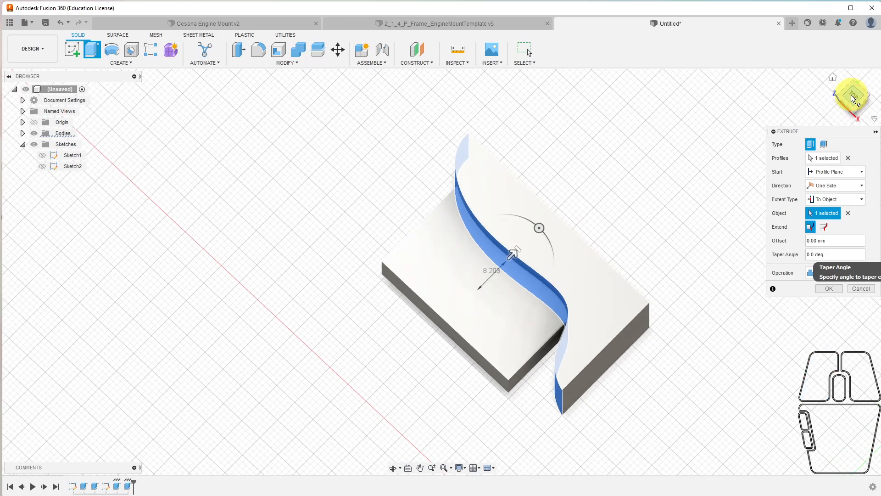
{"action": "left_click", "coordinate": [852, 98]}
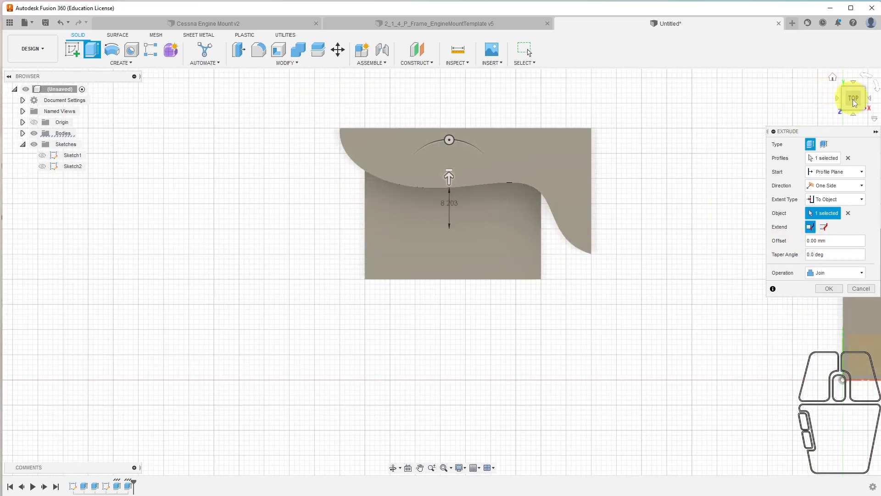
{"action": "mouse_move", "coordinate": [857, 102]}
{"action": "left_mouse_down"}
{"action": "mouse_move", "coordinate": [836, 93]}
{"action": "mouse_move", "coordinate": [840, 69]}
{"action": "mouse_move", "coordinate": [853, 94]}
{"action": "left_mouse_up"}
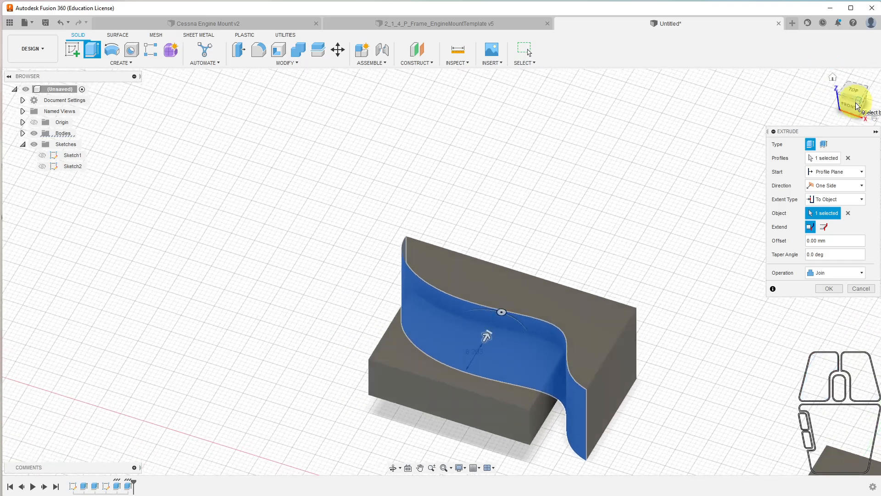
Complete the bar's extrusion with the Join operation and list the design's bodies in the browser
{"action": "left_click", "coordinate": [817, 275]}
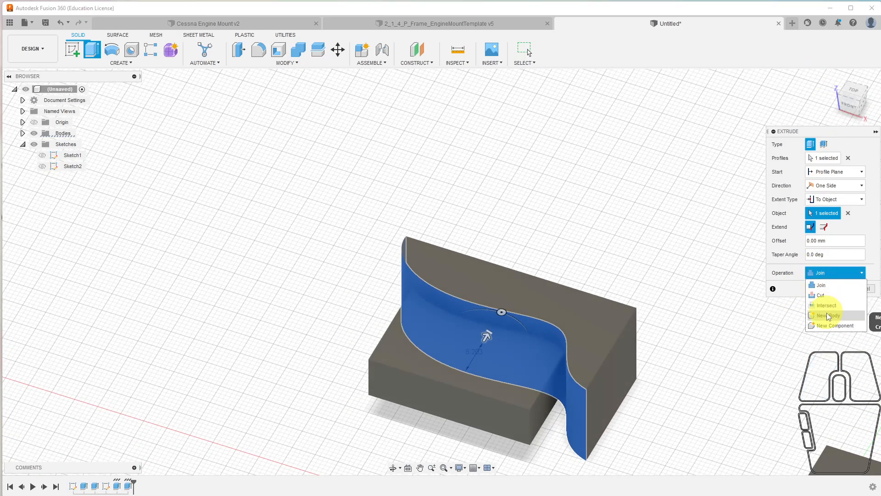
{"action": "left_click", "coordinate": [811, 274]}
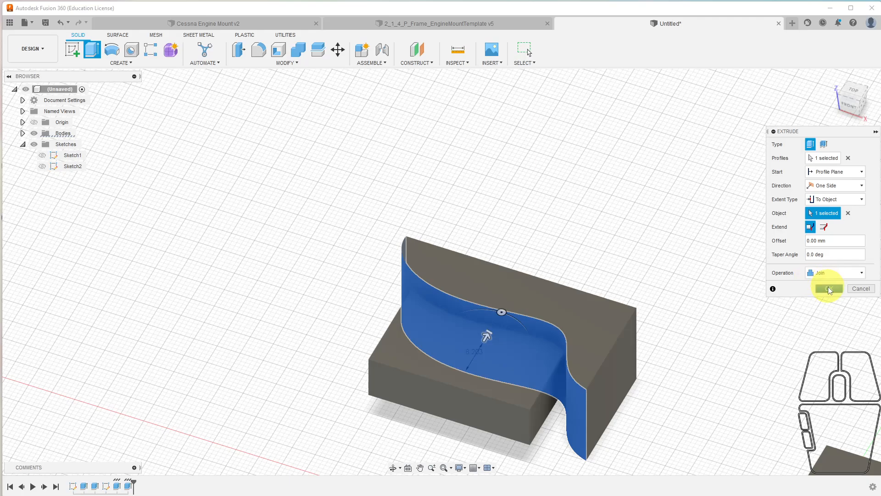
{"action": "left_click", "coordinate": [829, 288]}
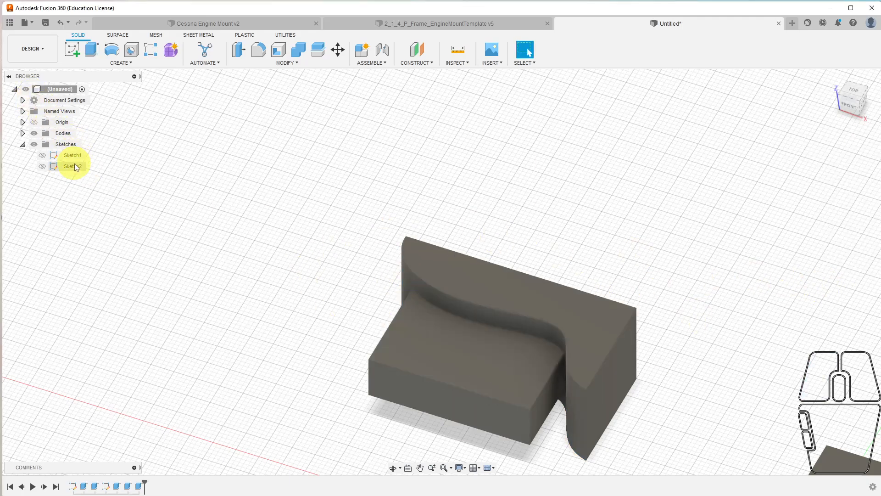
{"action": "left_click", "coordinate": [22, 134]}
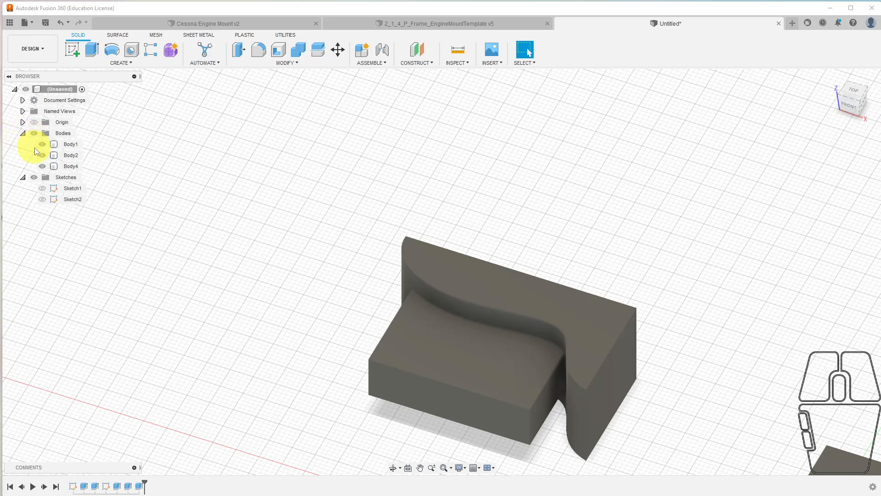
Toggle the visibility of Body1, Body2 and Body4 in turn to identify which solid each one is
{"action": "left_click", "coordinate": [40, 144]}
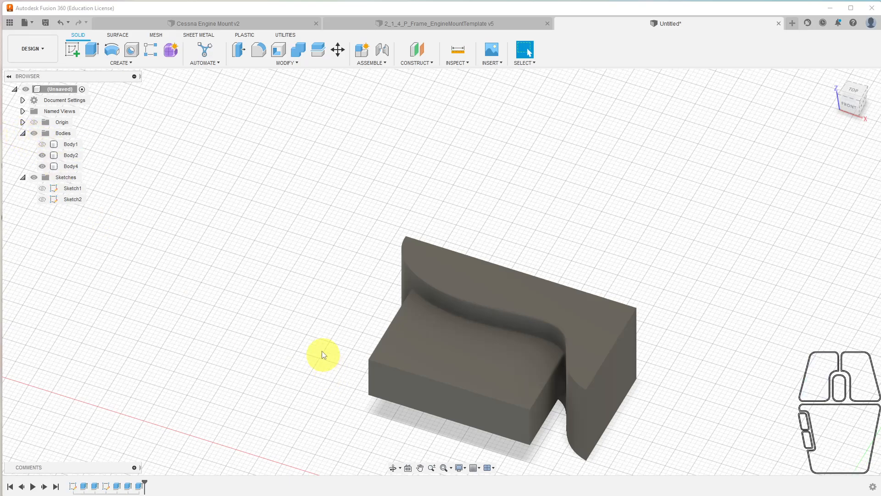
{"action": "scroll", "coordinate": [308, 348], "scroll_direction": "up", "scroll_amount": 2}
{"action": "scroll", "coordinate": [328, 340], "scroll_direction": "down", "scroll_amount": 5}
{"action": "middle_click_drag", "start_coordinate": [345, 402], "coordinate": [291, 262]}
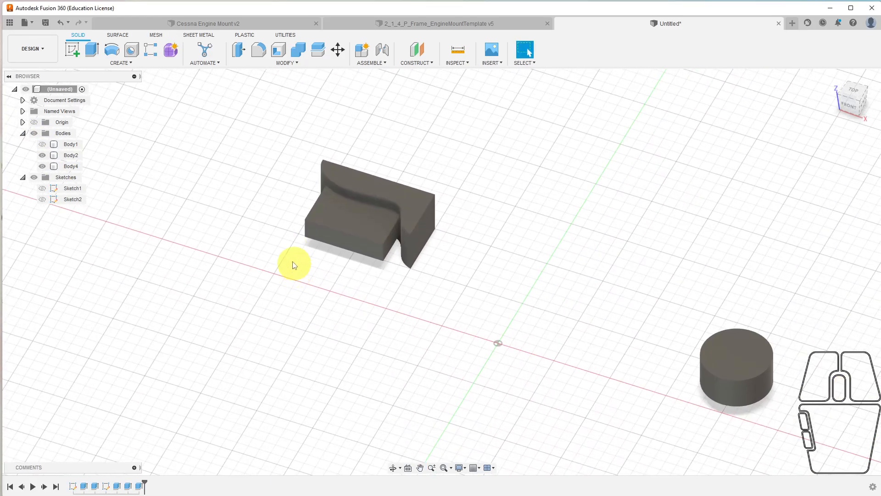
{"action": "left_click", "coordinate": [42, 144]}
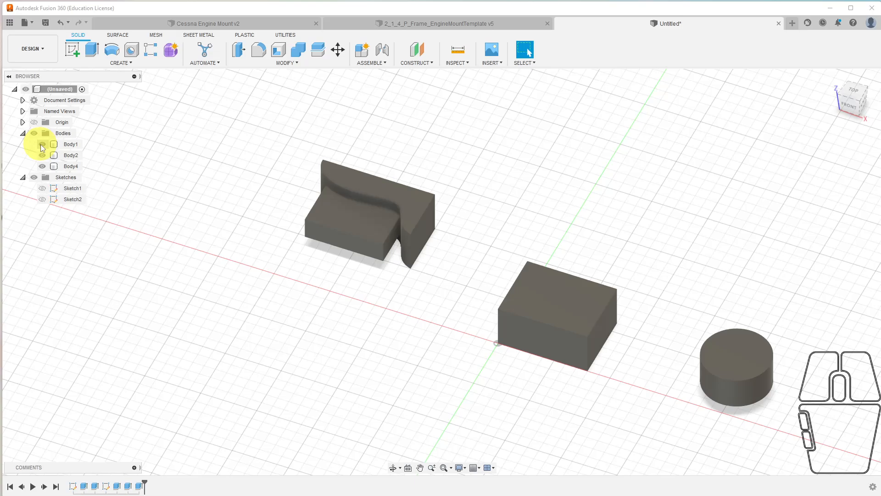
{"action": "left_click", "coordinate": [42, 144]}
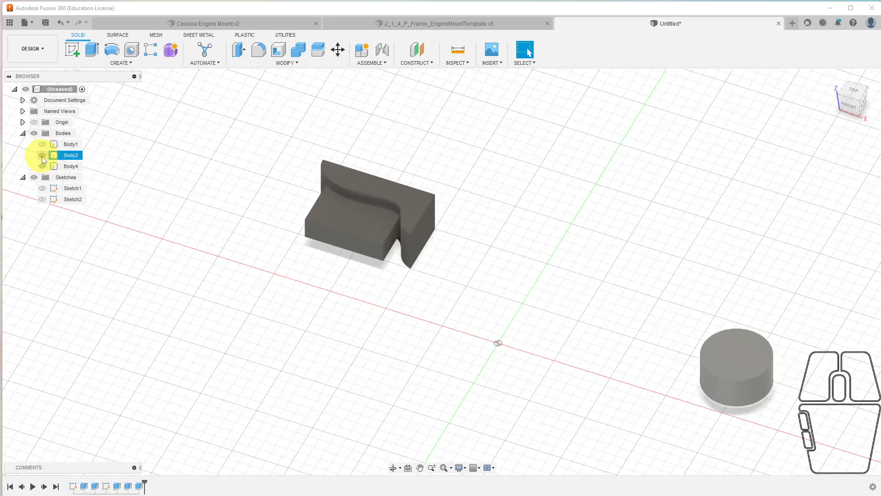
{"action": "left_click", "coordinate": [41, 144]}
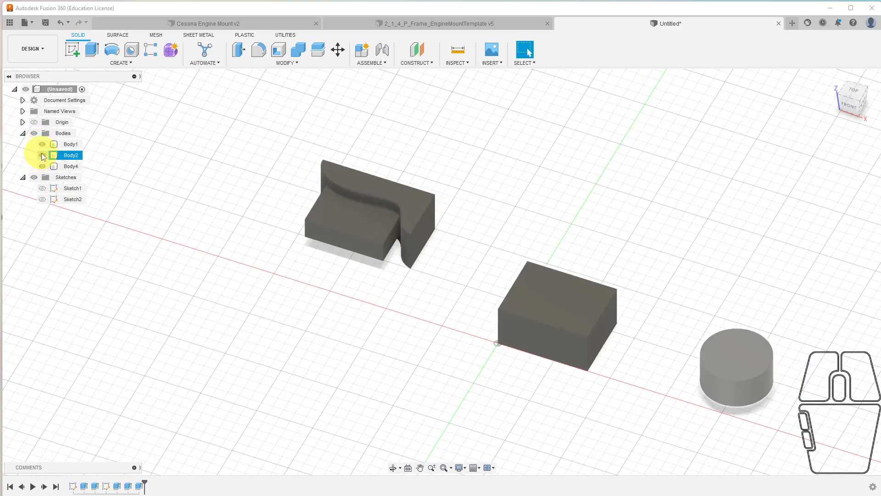
{"action": "left_click", "coordinate": [41, 154]}
{"action": "left_click", "coordinate": [42, 155]}
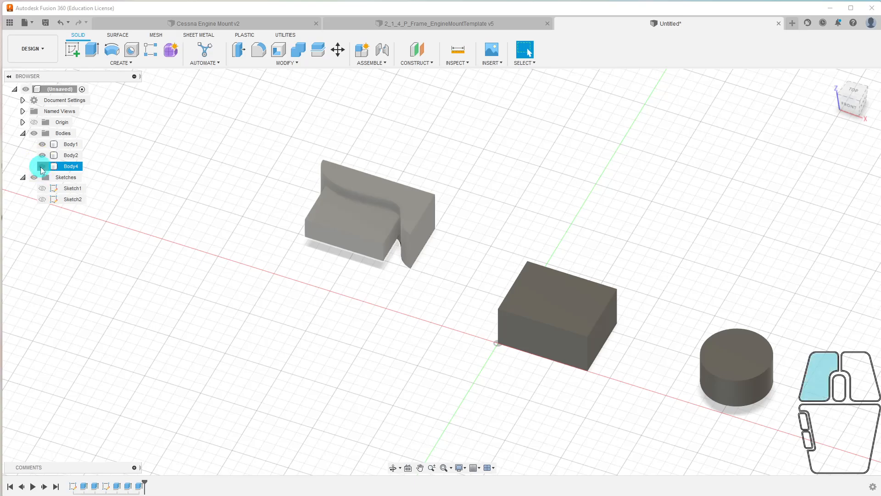
{"action": "left_click", "coordinate": [42, 166]}
{"action": "left_click", "coordinate": [42, 166]}
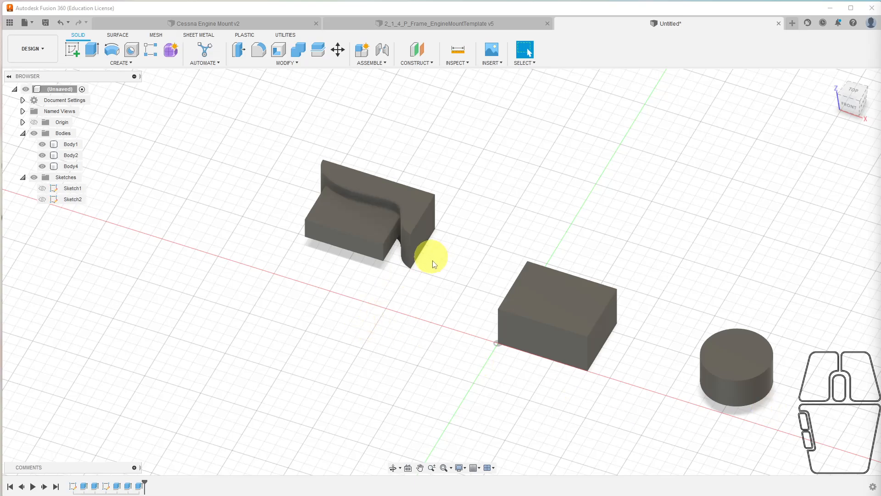
Move the cylinder body 85 mm along the X axis, away from its sketch circle
{"action": "middle_click_drag", "start_coordinate": [586, 212], "coordinate": [354, 171]}
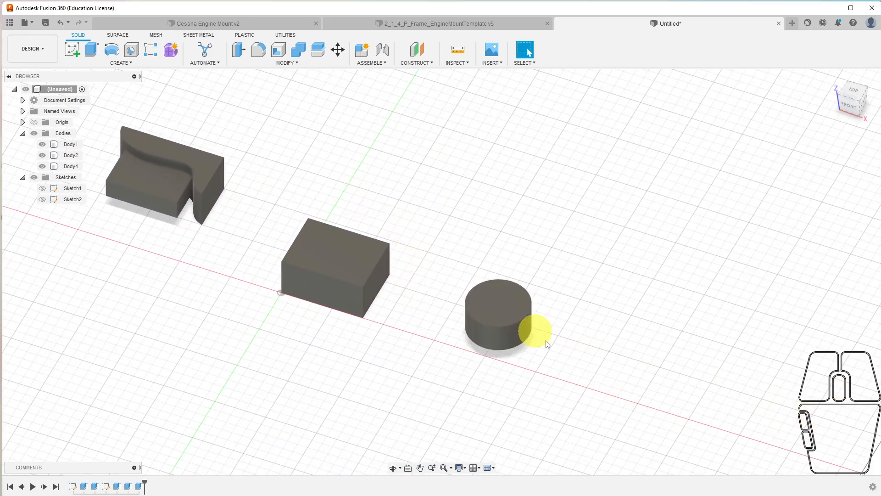
{"action": "left_click", "coordinate": [337, 51]}
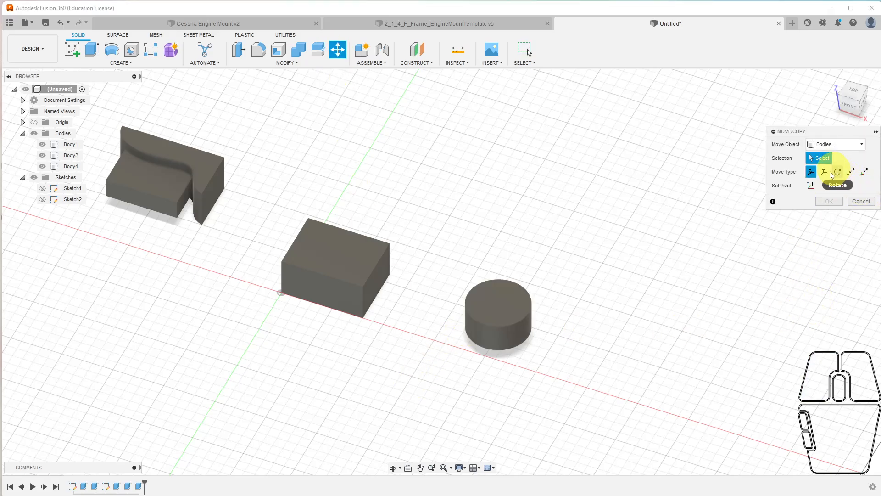
{"action": "left_click", "coordinate": [496, 304]}
{"action": "left_click_drag", "start_coordinate": [522, 309], "coordinate": [699, 385]}
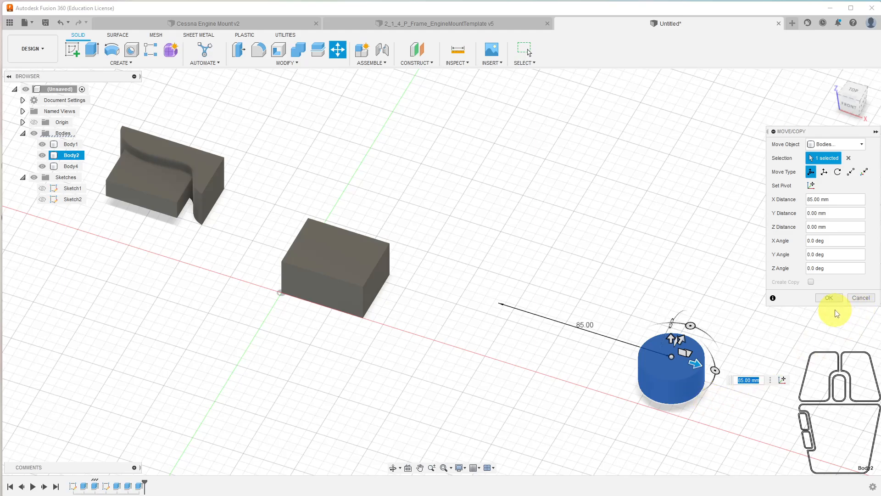
{"action": "left_click", "coordinate": [830, 298]}
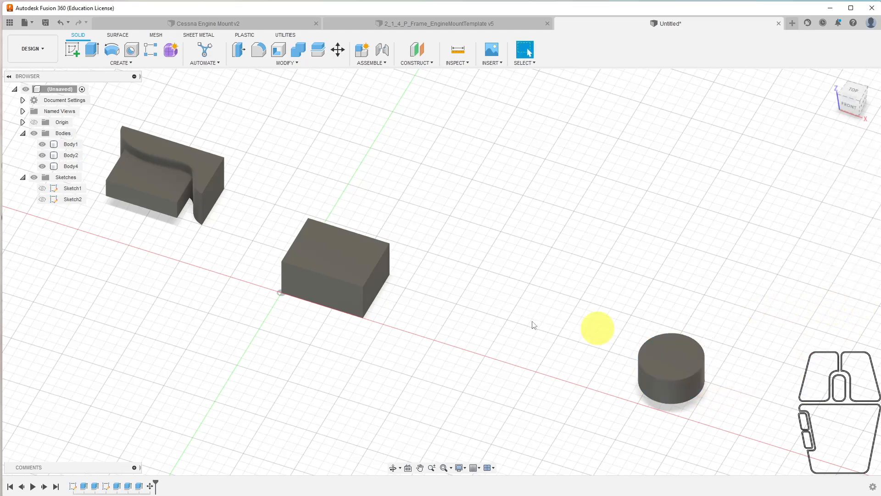
Show the hidden sketches and start an Extrude of the circle profile with the direction set to Two Sides
{"action": "left_click", "coordinate": [43, 191]}
{"action": "left_click", "coordinate": [42, 189]}
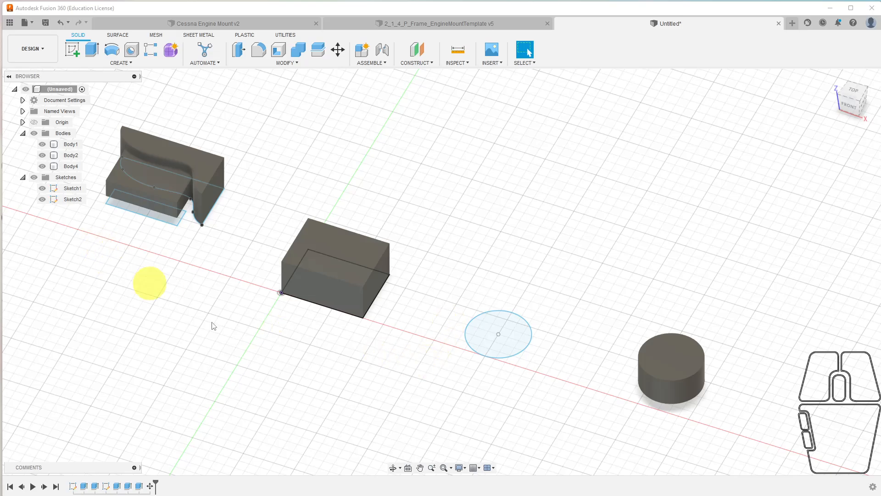
{"action": "left_click", "coordinate": [92, 49]}
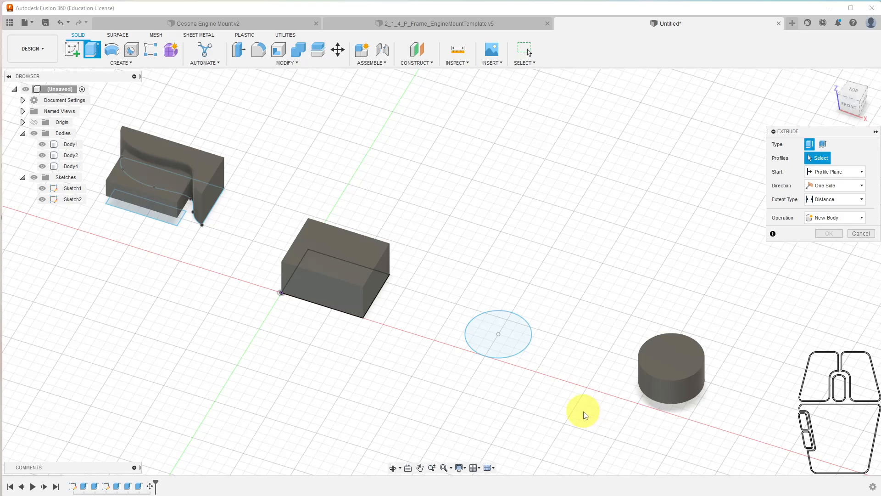
{"action": "left_click", "coordinate": [507, 342]}
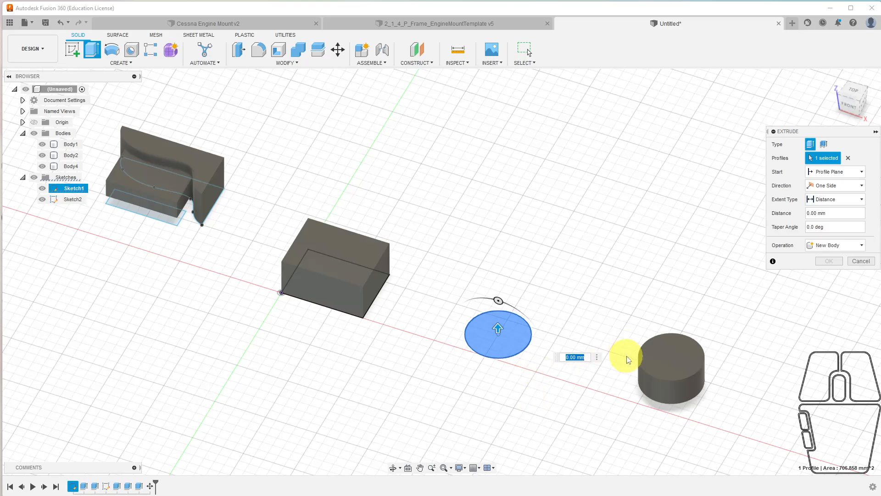
{"action": "left_click", "coordinate": [825, 186]}
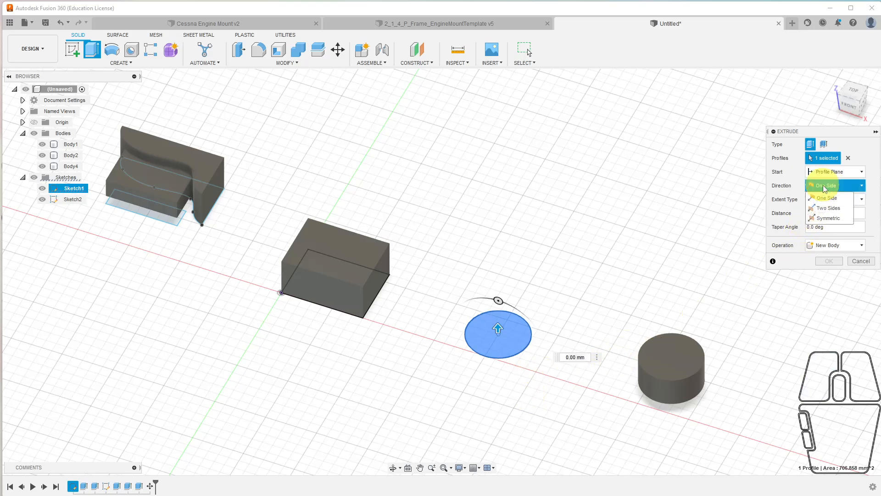
{"action": "left_click", "coordinate": [828, 208]}
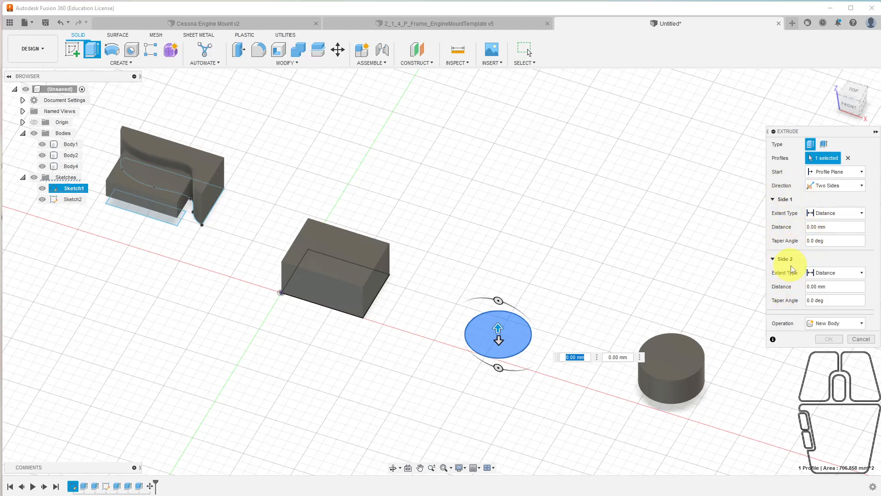
Set Side 1 to extend To Object at the box's top face, with a taper angle of -10 deg
{"action": "left_click", "coordinate": [836, 214]}
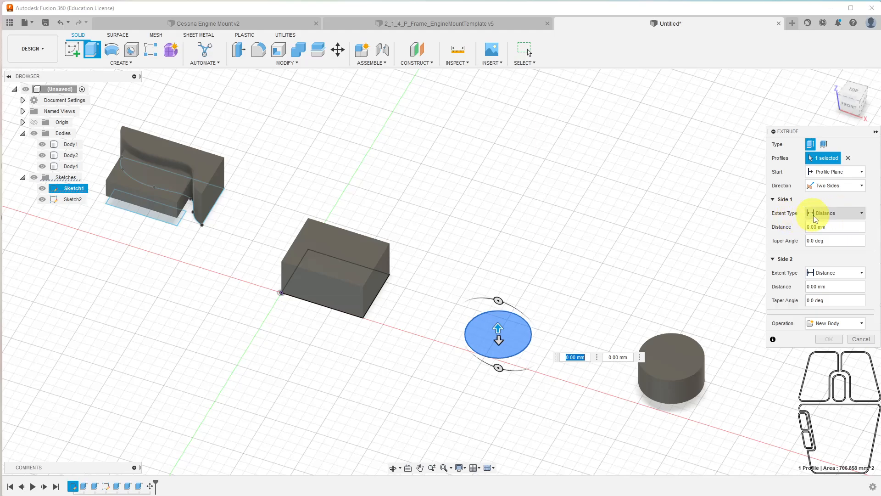
{"action": "left_click", "coordinate": [816, 235]}
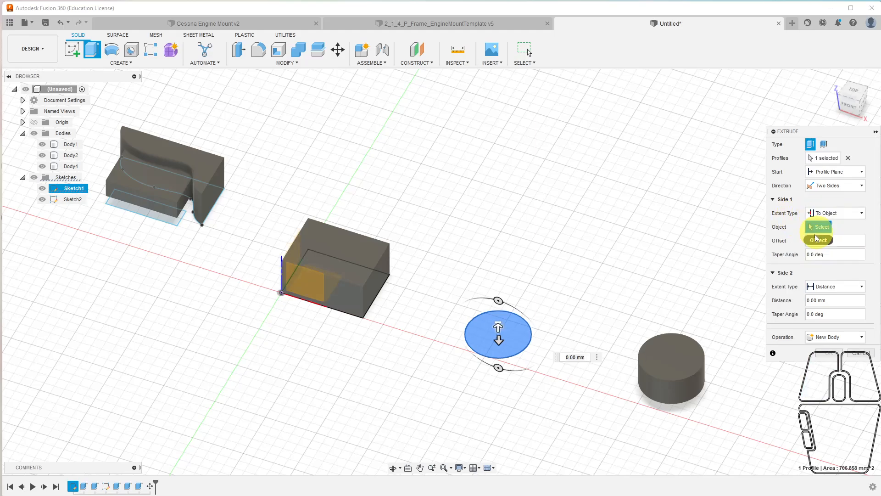
{"action": "left_click", "coordinate": [346, 263]}
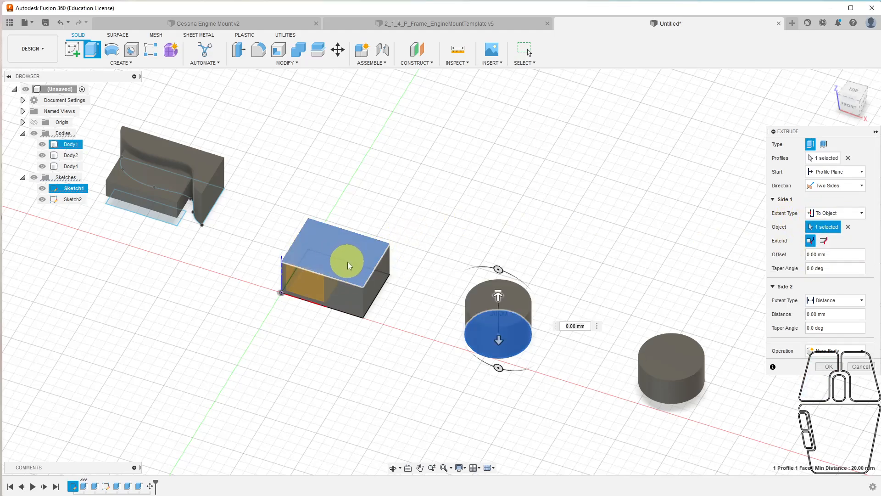
{"action": "left_click_drag", "start_coordinate": [859, 103], "coordinate": [854, 75]}
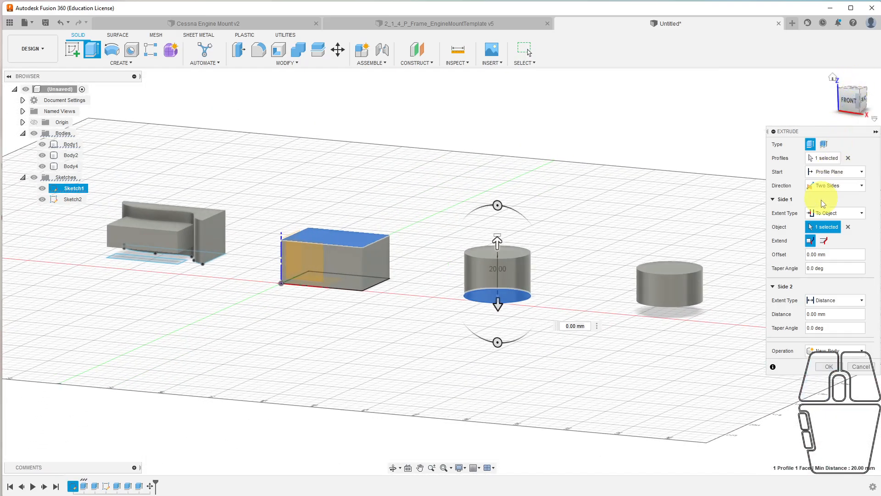
{"action": "left_click", "coordinate": [833, 267]}
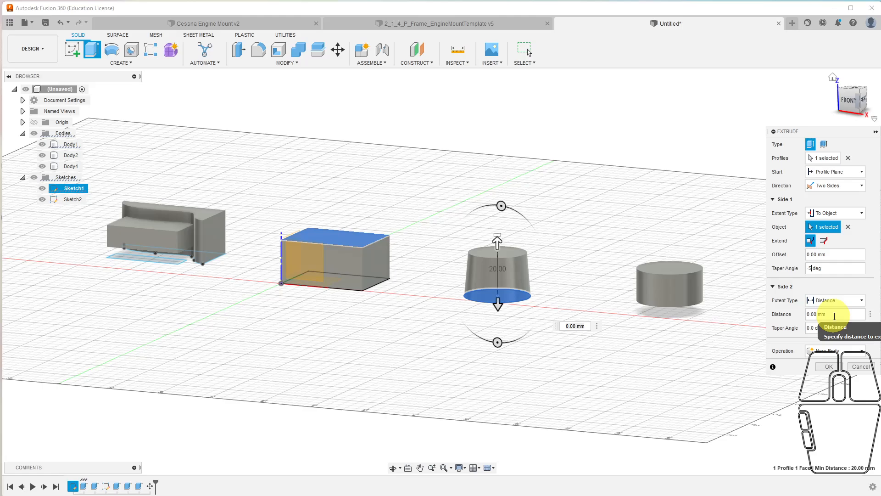
{"action": "type", "text": "10"}
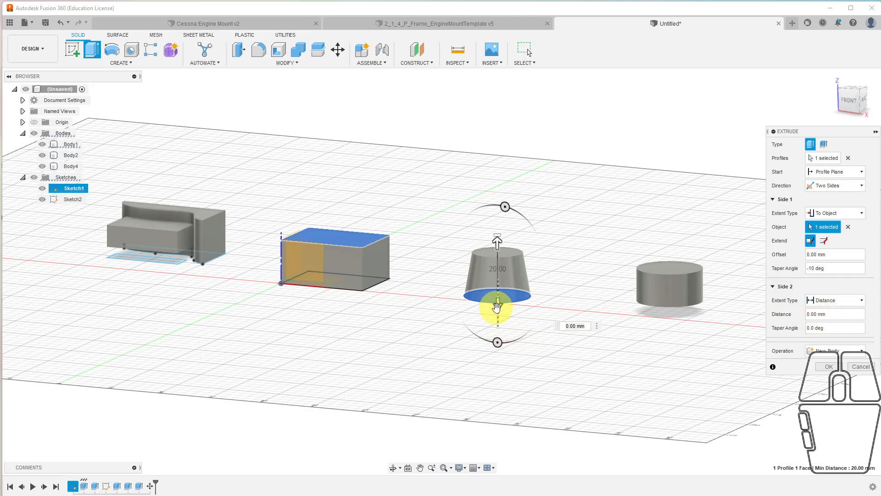
Set Side 2 to a 15 mm distance with a 20 deg taper angle and complete the extrusion as a new body
{"action": "left_click_drag", "start_coordinate": [497, 306], "coordinate": [491, 340]}
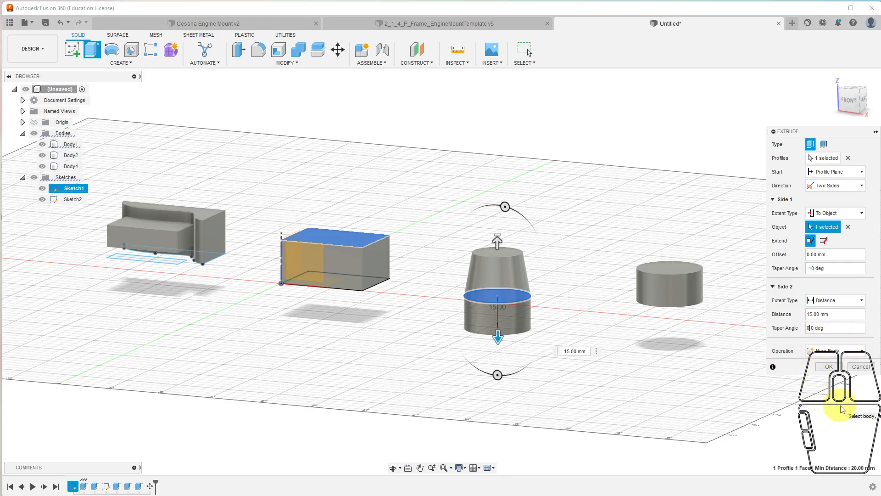
{"action": "type", "text": "20"}
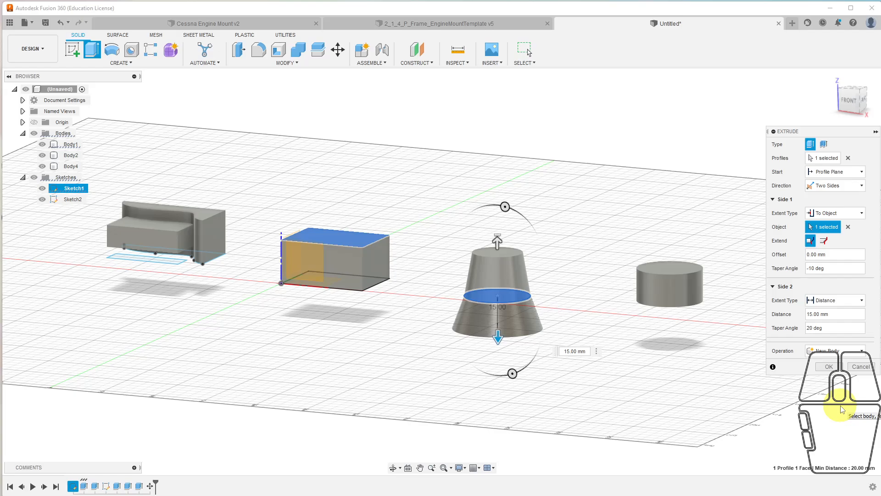
{"action": "left_click", "coordinate": [829, 366]}
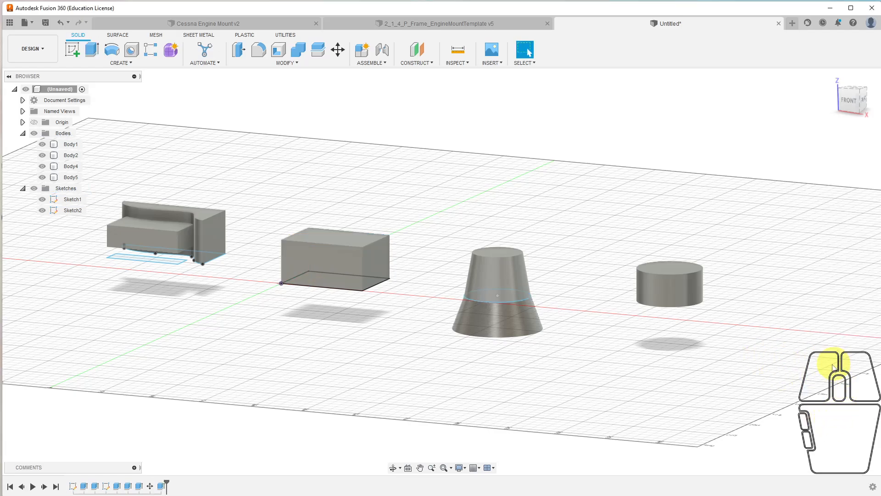
{"action": "mouse_move", "coordinate": [850, 85]}
{"action": "left_mouse_down"}
{"action": "mouse_move", "coordinate": [840, 109]}
{"action": "mouse_move", "coordinate": [783, 117]}
{"action": "mouse_move", "coordinate": [830, 138]}
{"action": "mouse_move", "coordinate": [857, 75]}
{"action": "mouse_move", "coordinate": [852, 92]}
{"action": "left_mouse_up"}
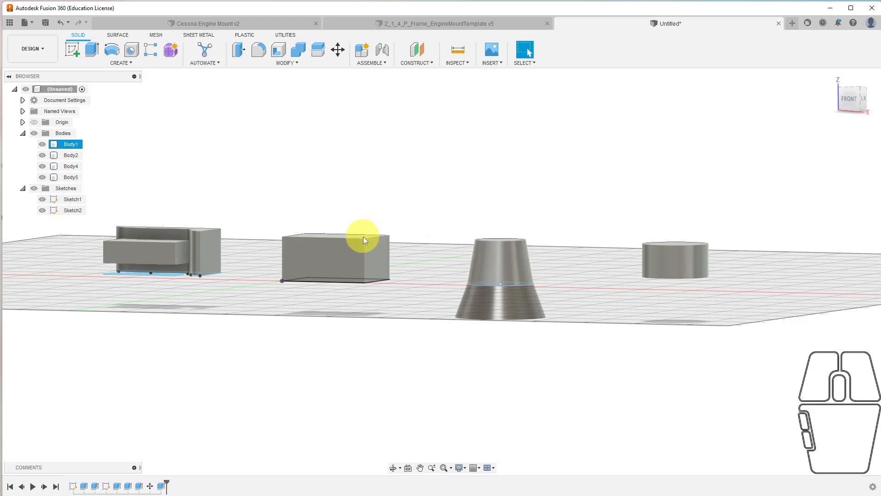
{"action": "left_click_drag", "start_coordinate": [850, 94], "coordinate": [879, 271]}
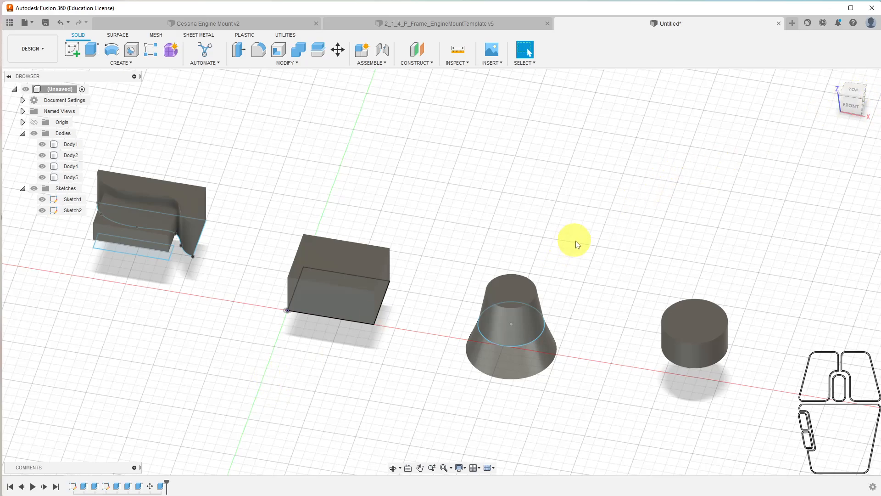
Create a new sketch on the horizontal ground plane, in the empty area in front of the bodies
{"action": "middle_click_drag", "start_coordinate": [595, 246], "coordinate": [399, 233]}
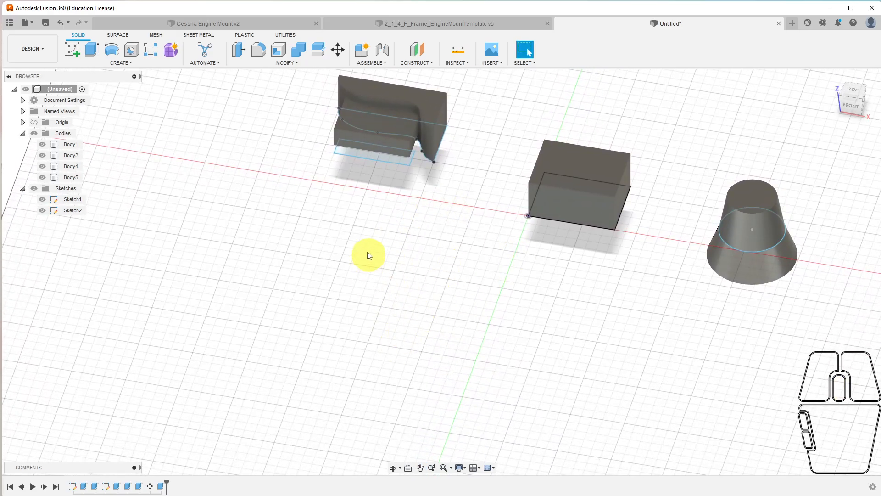
{"action": "left_click", "coordinate": [73, 51]}
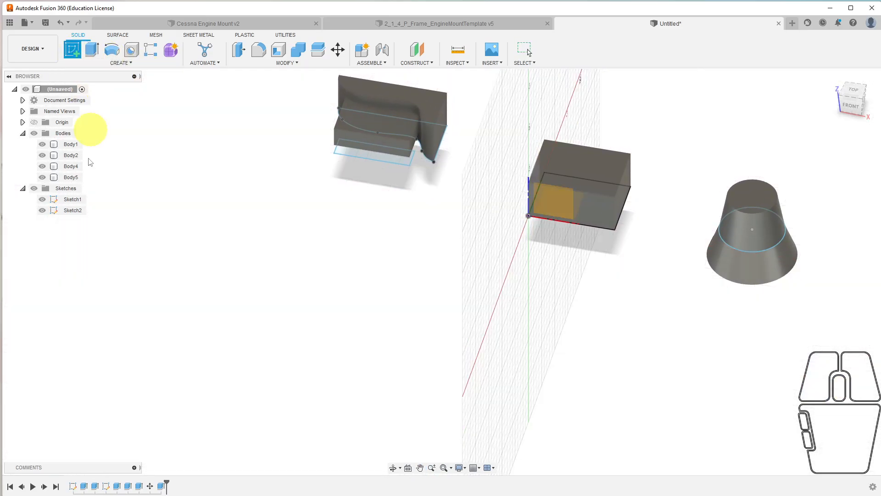
{"action": "left_click", "coordinate": [585, 315]}
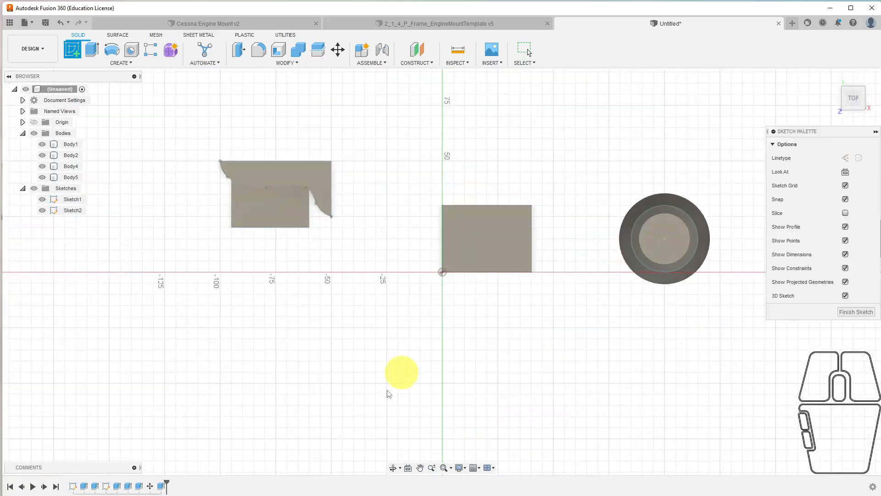
{"action": "middle_click_drag", "start_coordinate": [358, 386], "coordinate": [446, 298]}
{"action": "scroll", "coordinate": [433, 291], "scroll_direction": "down", "scroll_amount": 2}
{"action": "scroll", "coordinate": [434, 294], "scroll_direction": "down", "scroll_amount": 1}
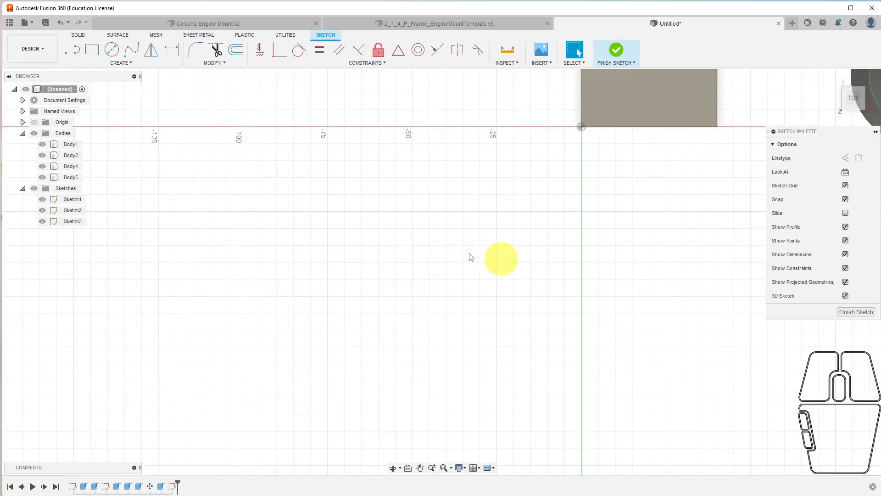
Start a line profile with a 25 mm horizontal top edge, a slanted edge going down and outward, and a 10 mm horizontal return
{"action": "left_click", "coordinate": [72, 50]}
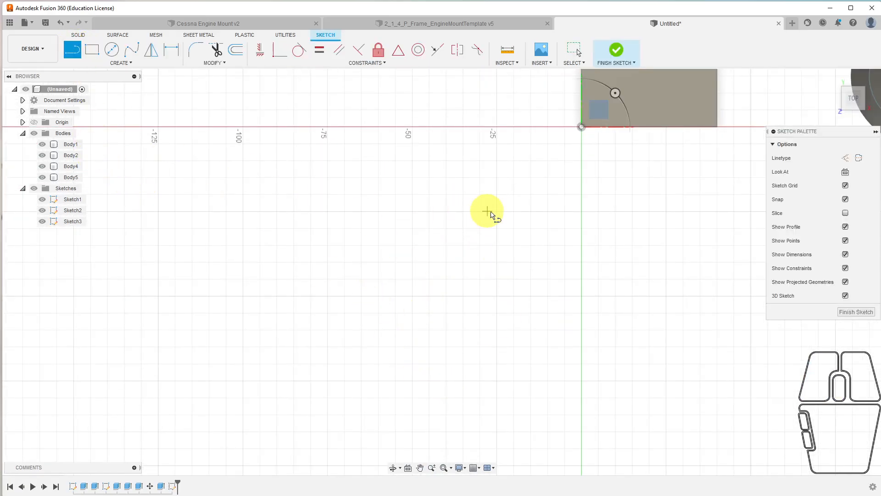
{"action": "left_click", "coordinate": [497, 212]}
{"action": "left_click_drag", "start_coordinate": [498, 215], "coordinate": [412, 214]}
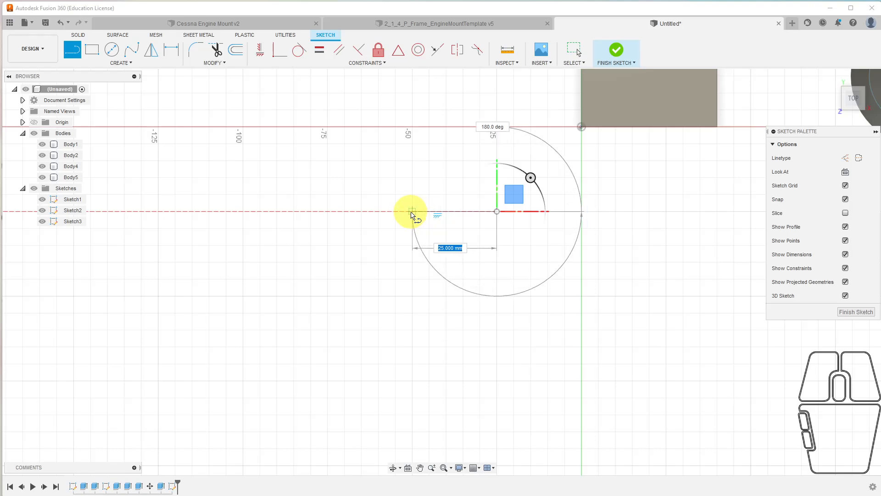
{"action": "left_click", "coordinate": [411, 213]}
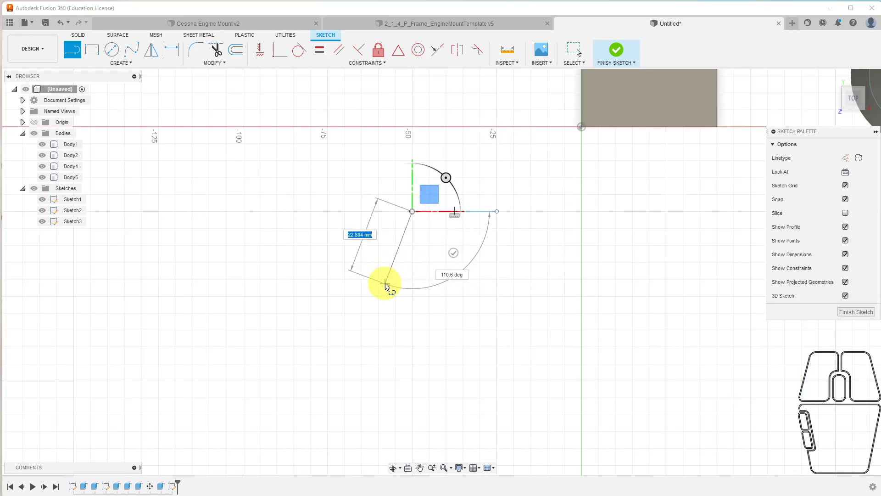
{"action": "left_click", "coordinate": [378, 279]}
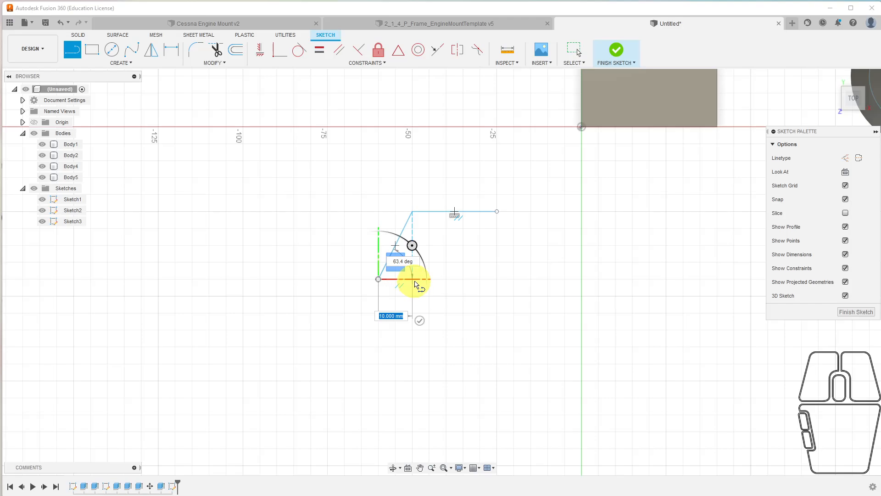
{"action": "left_click", "coordinate": [412, 279]}
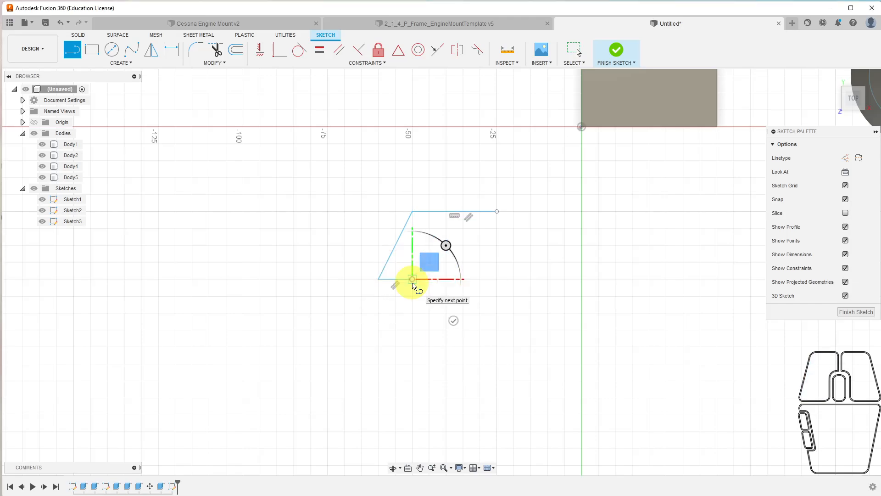
Continue the profile about 30 mm down, 25 mm outward, 15 mm down and 50 mm back, closing it at the start point
{"action": "left_click", "coordinate": [412, 381]}
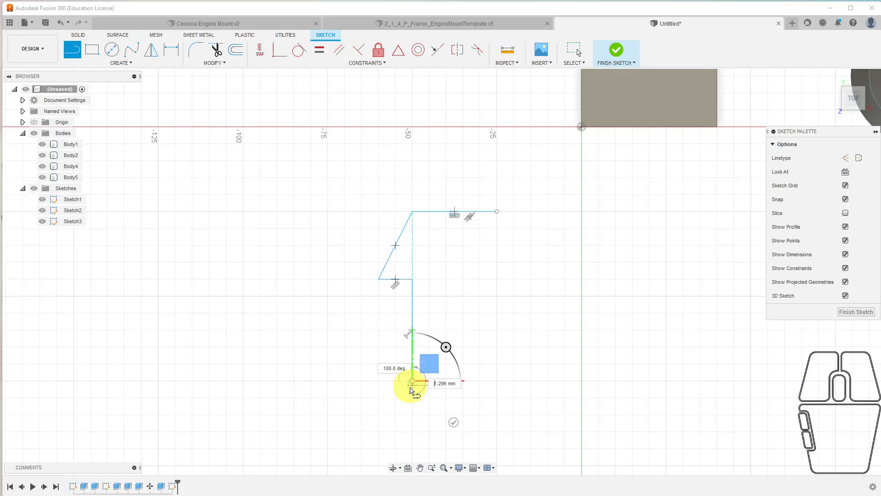
{"action": "left_click", "coordinate": [327, 381]}
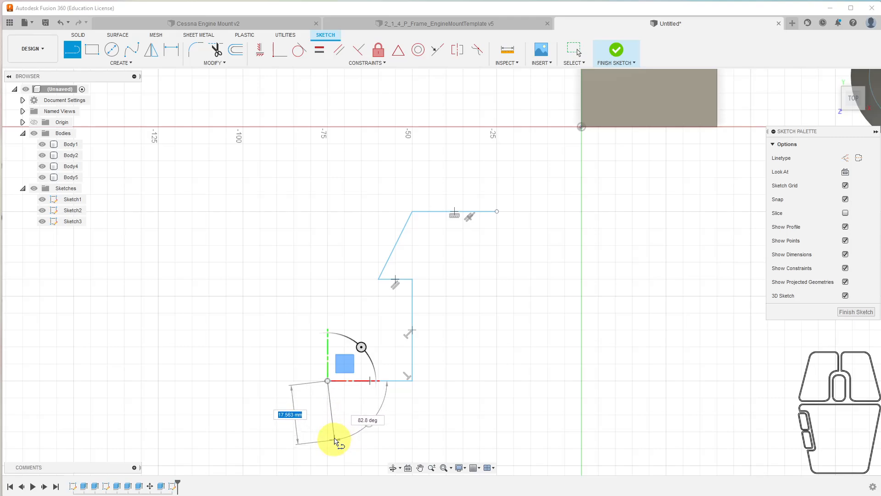
{"action": "left_click", "coordinate": [328, 431]}
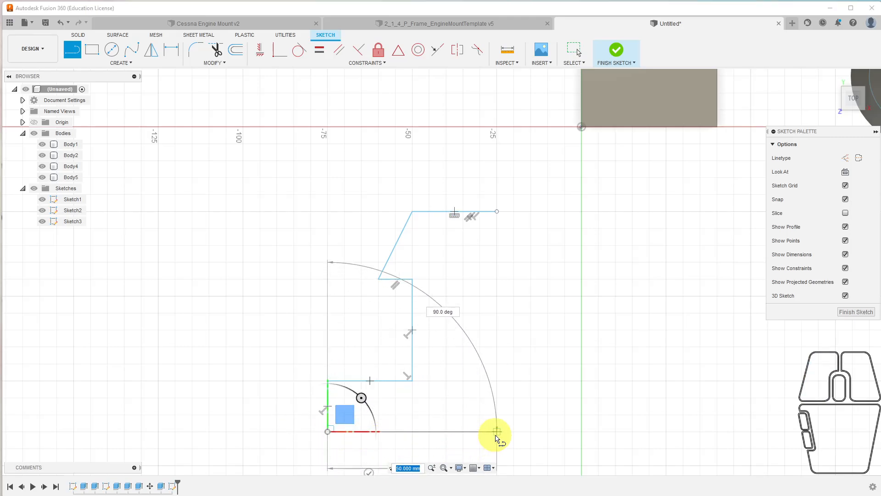
{"action": "left_click", "coordinate": [493, 432]}
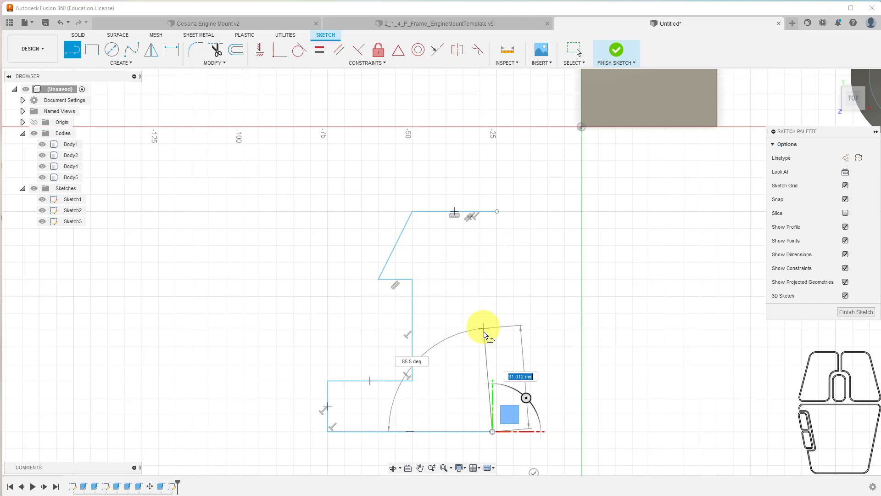
{"action": "left_click", "coordinate": [499, 212]}
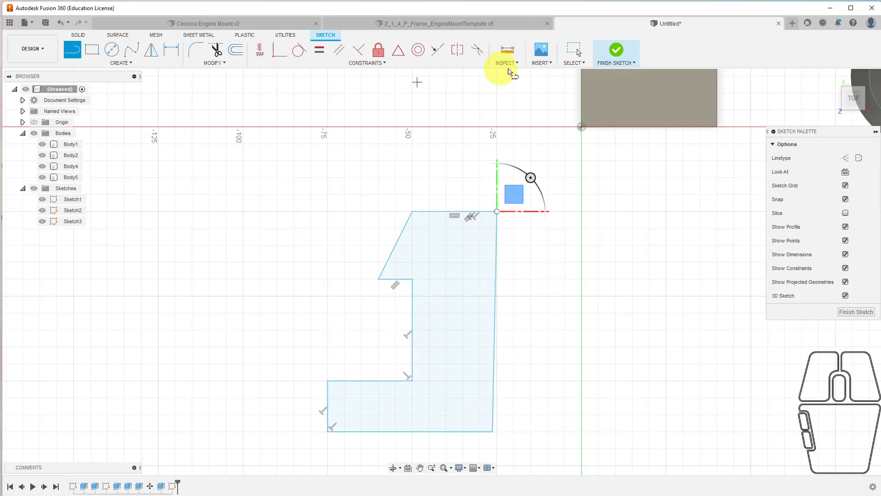
Move the profile's lower inner corner onto the grid so the long closing edge is vertical, and finish the sketch
{"action": "left_click", "coordinate": [574, 51]}
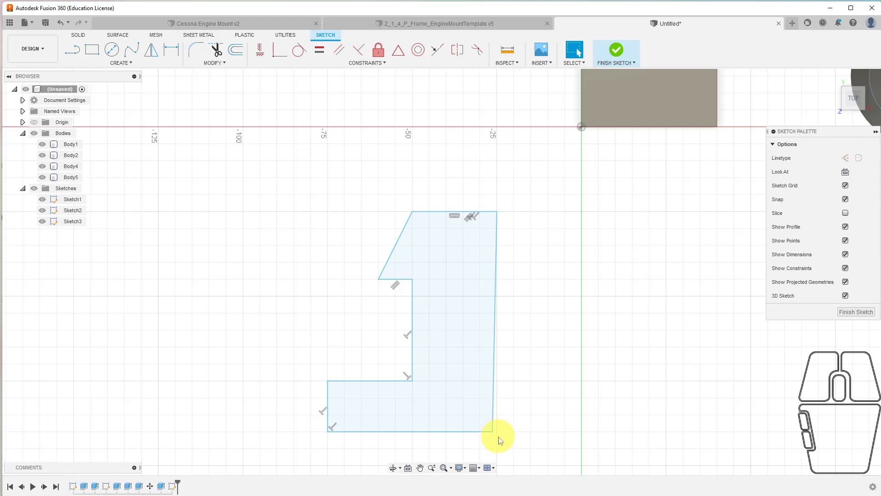
{"action": "left_click_drag", "start_coordinate": [493, 432], "coordinate": [497, 432]}
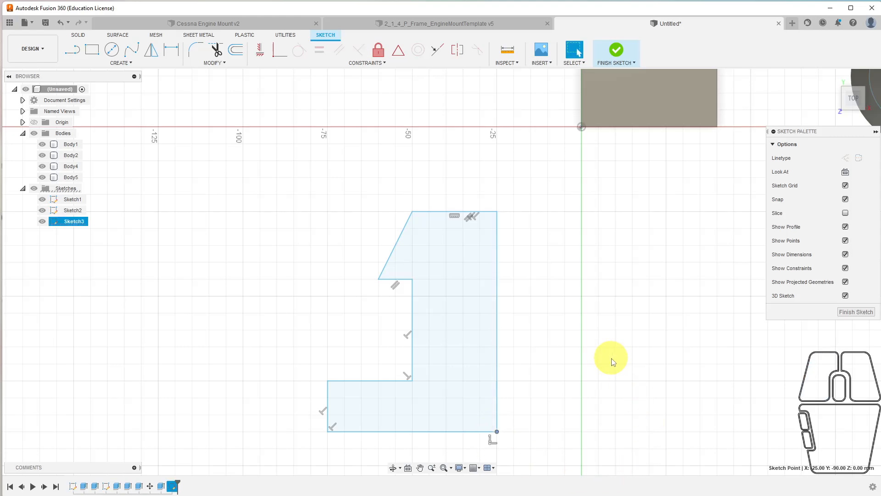
{"action": "left_click", "coordinate": [855, 311]}
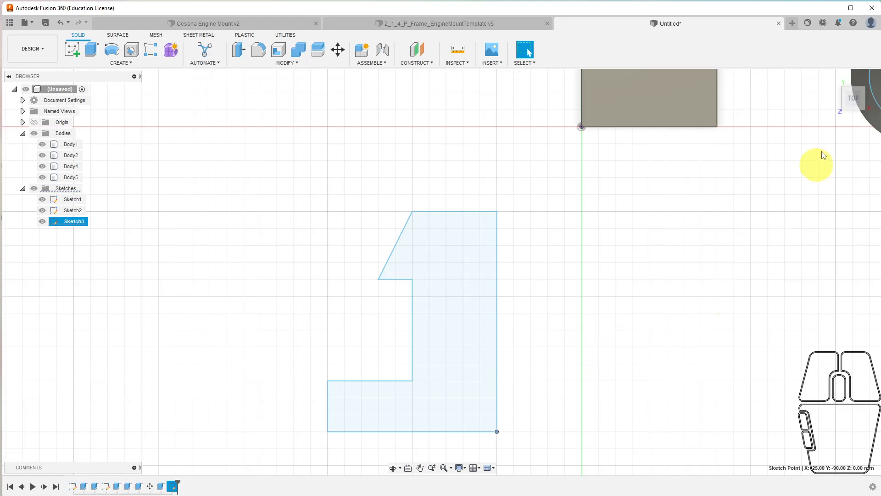
Start a Revolve and select the closed 1-shaped sketch area as its profile
{"action": "left_click_drag", "start_coordinate": [869, 95], "coordinate": [812, 74]}
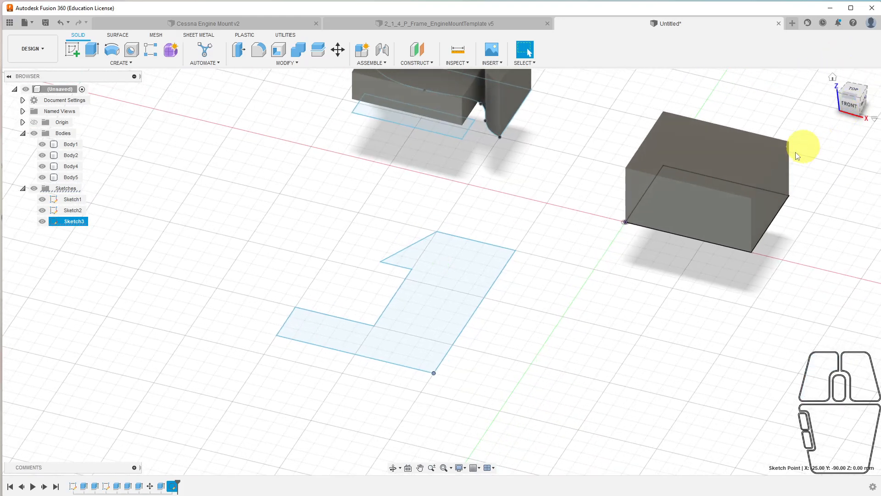
{"action": "left_click", "coordinate": [113, 50]}
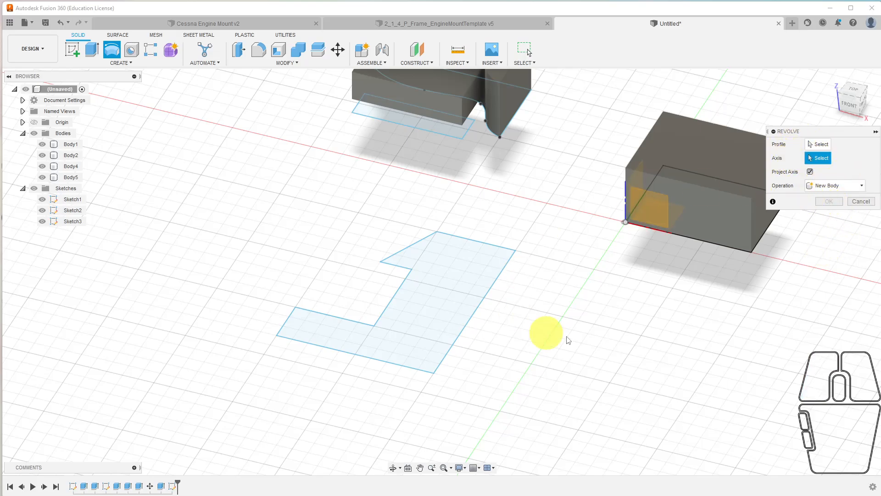
{"action": "left_click", "coordinate": [817, 146]}
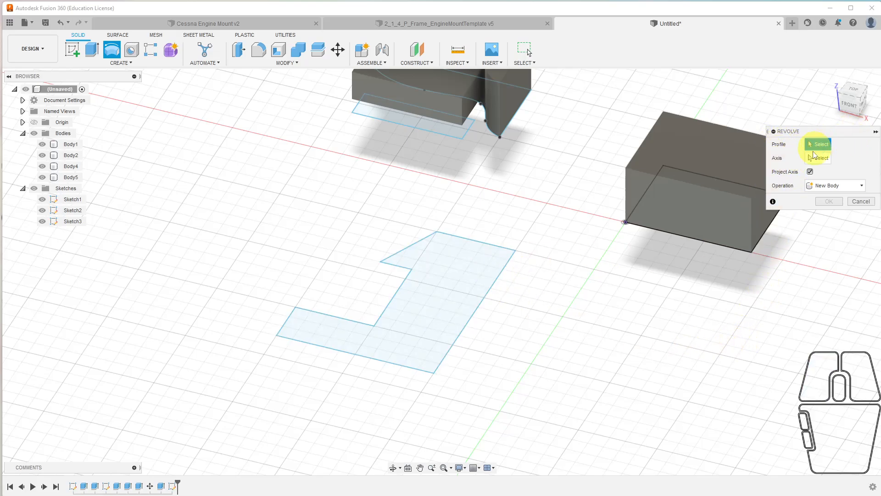
{"action": "left_click", "coordinate": [433, 309]}
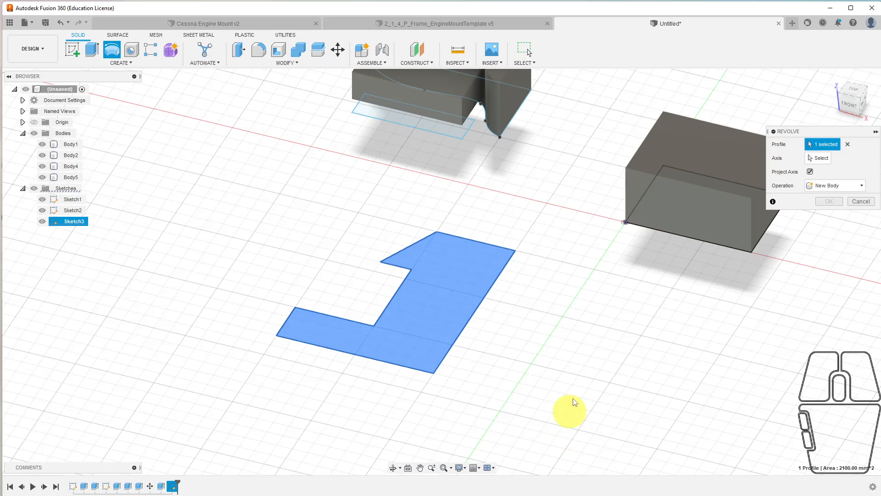
Hide Body1 and Sketch1 and choose the origin's green Y axis as the revolve axis, examining the preview from several angles
{"action": "left_click", "coordinate": [820, 158]}
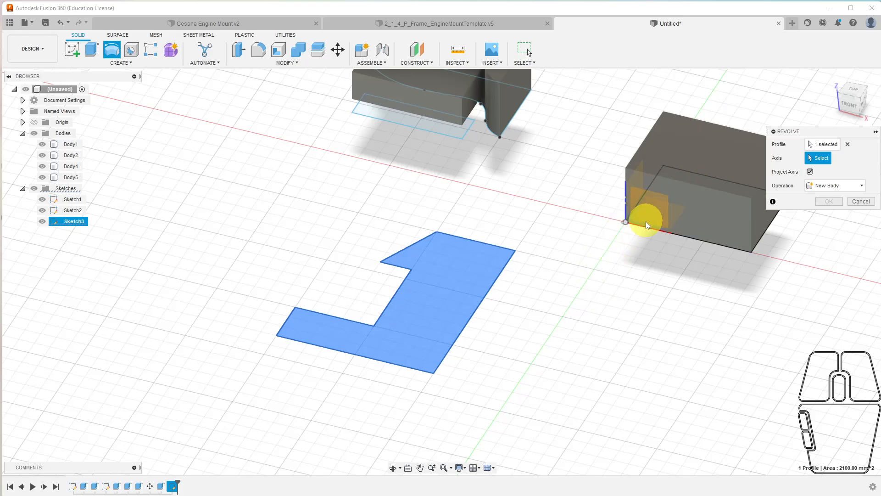
{"action": "left_click", "coordinate": [42, 144]}
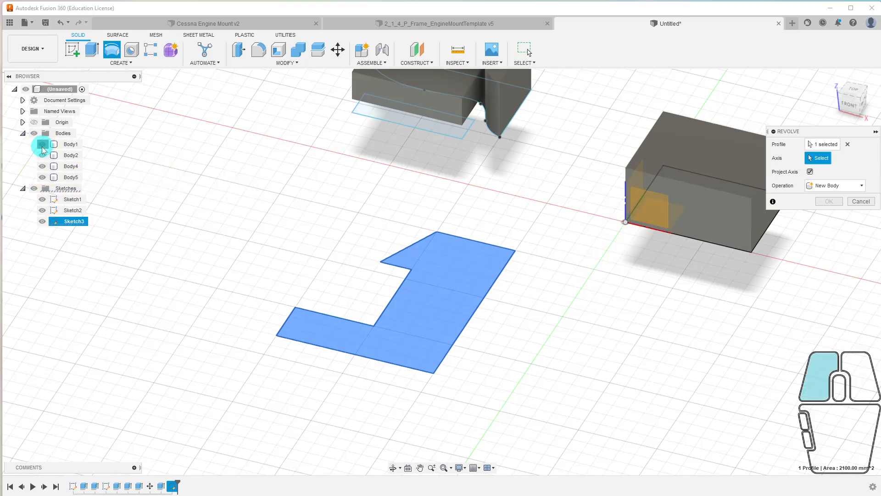
{"action": "left_click", "coordinate": [42, 200]}
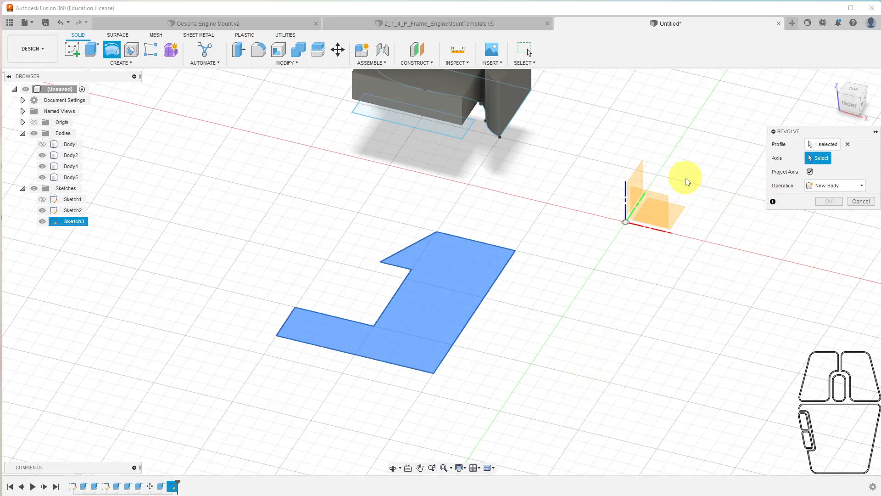
{"action": "left_click", "coordinate": [643, 199]}
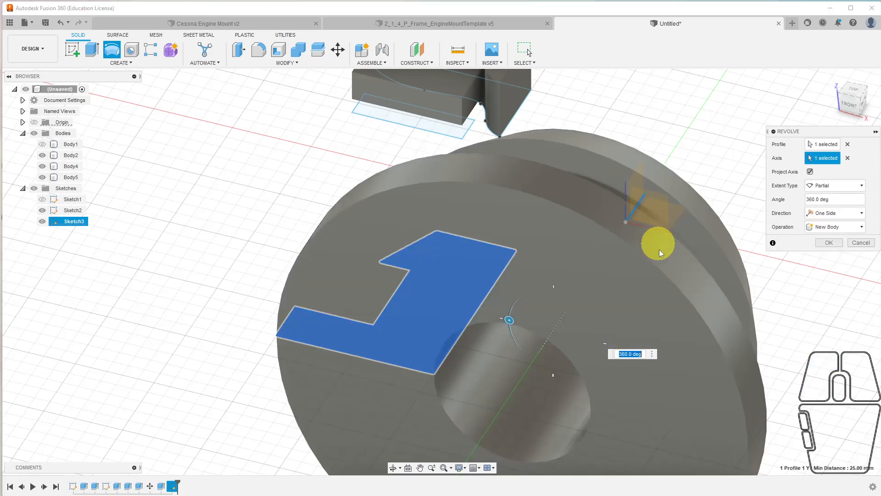
{"action": "scroll", "coordinate": [697, 383], "scroll_direction": "down", "scroll_amount": 4}
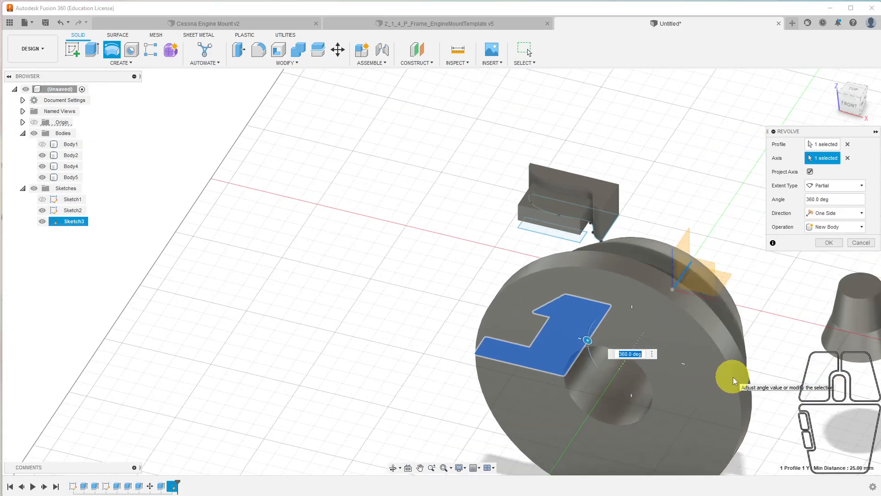
{"action": "left_click", "coordinate": [857, 106]}
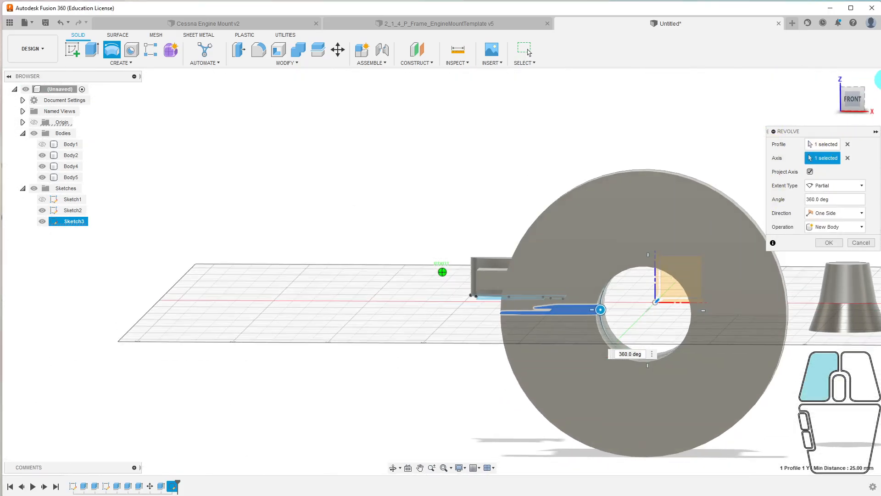
{"action": "middle_click_drag", "start_coordinate": [442, 272], "coordinate": [879, 116], "text": "shift"}
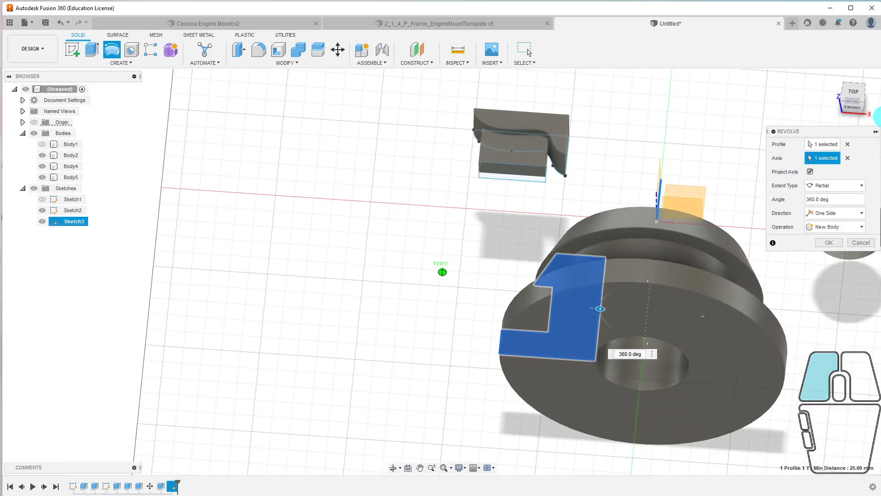
{"action": "left_click_drag", "start_coordinate": [879, 116], "coordinate": [877, 118]}
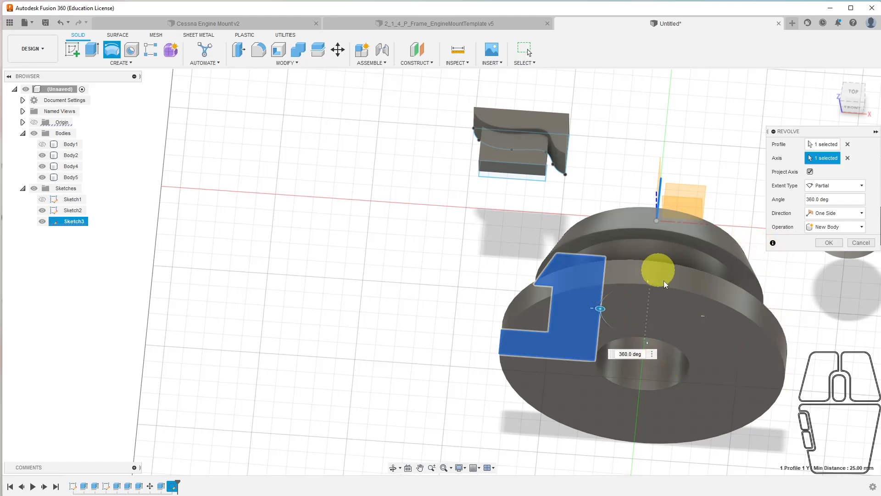
{"action": "mouse_move", "coordinate": [861, 108]}
{"action": "left_mouse_down"}
{"action": "mouse_move", "coordinate": [870, 71]}
{"action": "mouse_move", "coordinate": [836, 65]}
{"action": "mouse_move", "coordinate": [834, 77]}
{"action": "mouse_move", "coordinate": [823, 75]}
{"action": "mouse_move", "coordinate": [866, 76]}
{"action": "mouse_move", "coordinate": [854, 92]}
{"action": "left_mouse_up"}
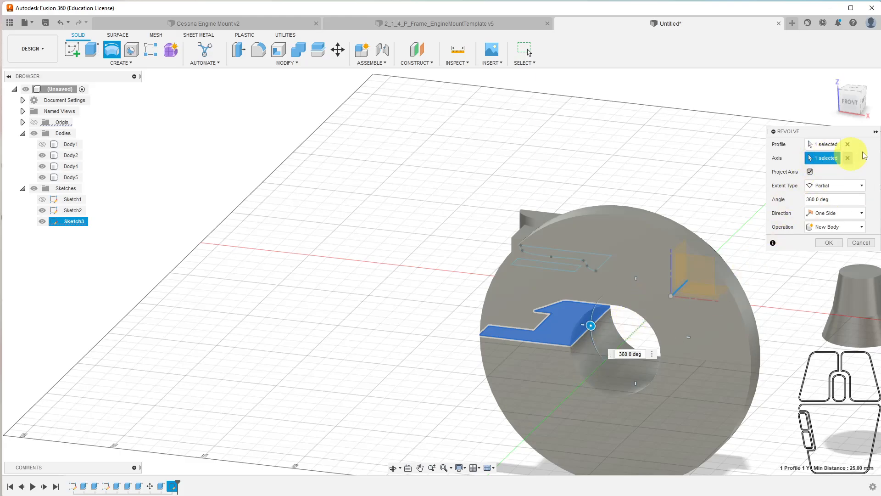
Replace the revolve axis with the profile's long straight edge and inspect the solid preview
{"action": "left_click", "coordinate": [847, 158]}
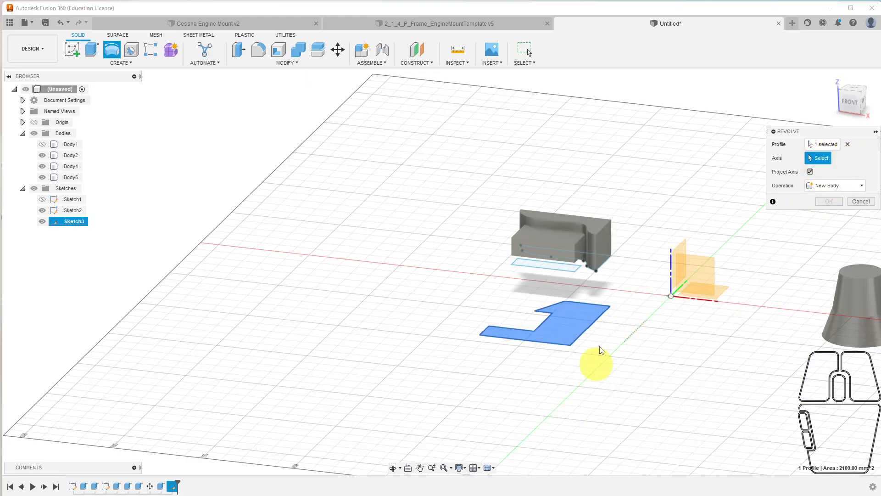
{"action": "scroll", "coordinate": [558, 332], "scroll_direction": "up", "scroll_amount": 2}
{"action": "scroll", "coordinate": [558, 332], "scroll_direction": "up", "scroll_amount": 3}
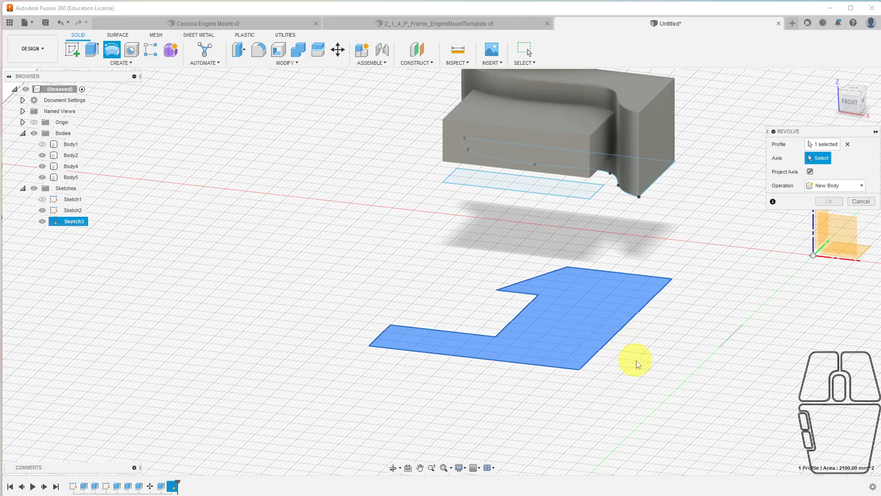
{"action": "left_click", "coordinate": [610, 344]}
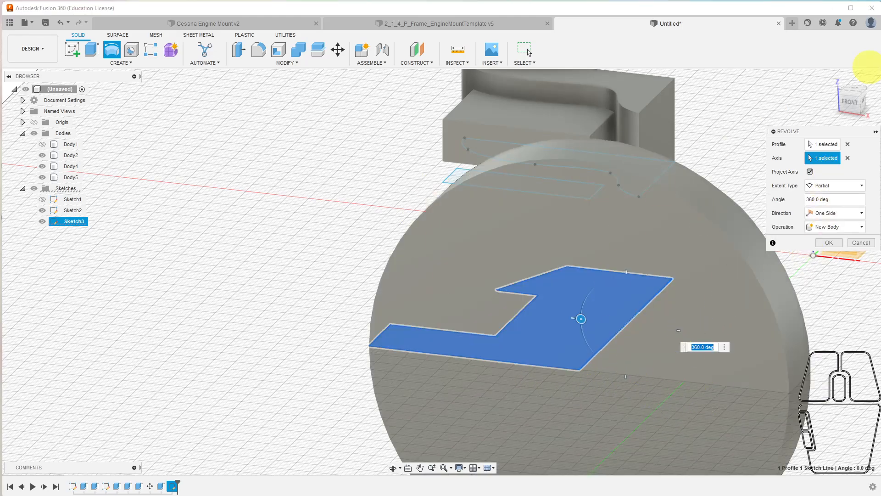
{"action": "mouse_move", "coordinate": [831, 106]}
{"action": "left_mouse_down"}
{"action": "mouse_move", "coordinate": [877, 124]}
{"action": "mouse_move", "coordinate": [862, 94]}
{"action": "mouse_move", "coordinate": [704, 79]}
{"action": "mouse_move", "coordinate": [868, 130]}
{"action": "mouse_move", "coordinate": [843, 97]}
{"action": "left_mouse_up"}
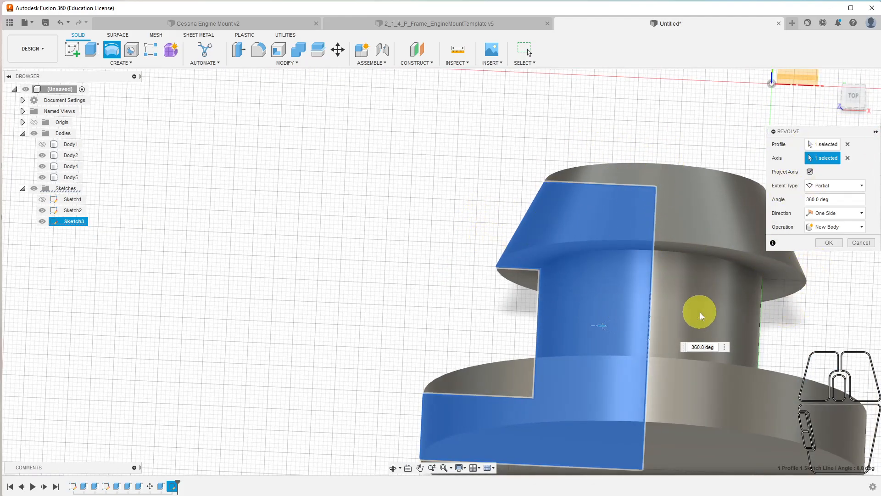
{"action": "scroll", "coordinate": [715, 308], "scroll_direction": "down", "scroll_amount": 4}
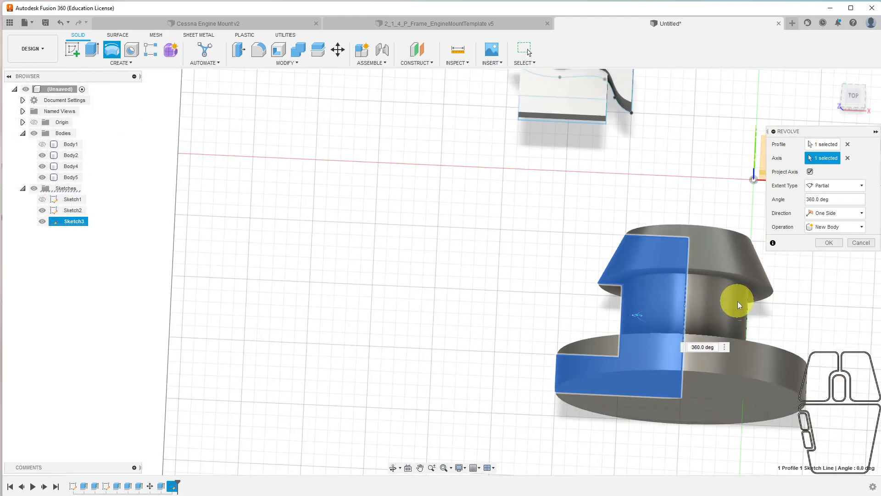
Replace the revolve axis with the profile's wide base edge and examine the resulting wheel shape
{"action": "left_click", "coordinate": [848, 160]}
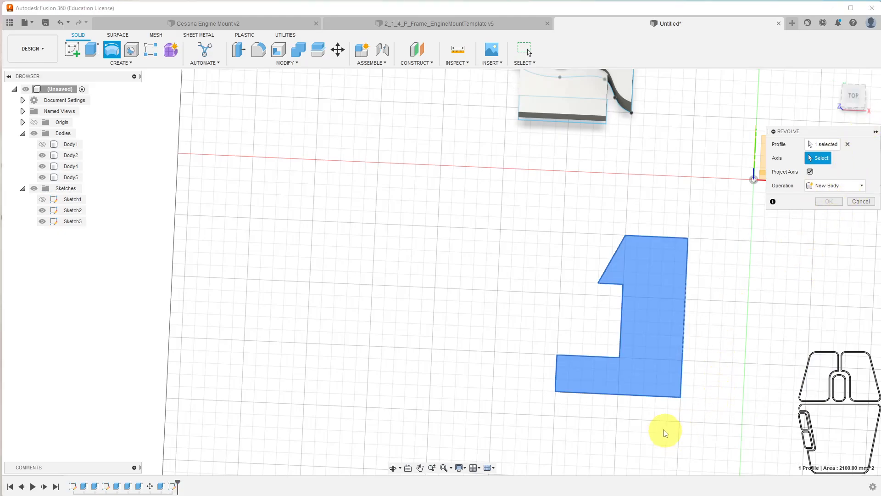
{"action": "left_click", "coordinate": [626, 393]}
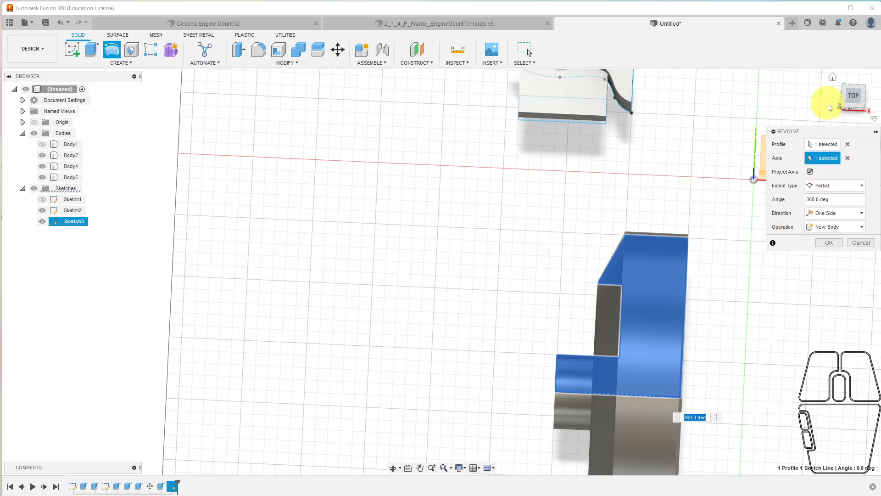
{"action": "left_click_drag", "start_coordinate": [850, 106], "coordinate": [857, 87]}
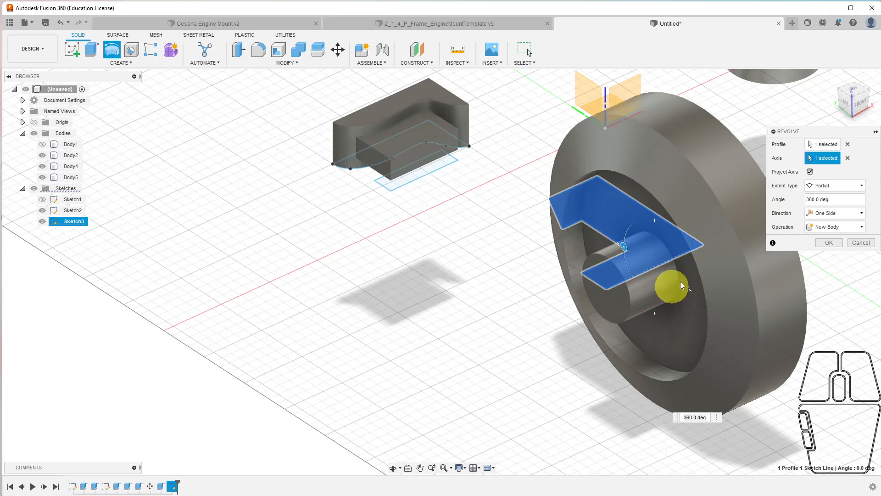
{"action": "mouse_move", "coordinate": [854, 96]}
{"action": "left_mouse_down"}
{"action": "mouse_move", "coordinate": [780, 117]}
{"action": "mouse_move", "coordinate": [655, 105]}
{"action": "mouse_move", "coordinate": [622, 151]}
{"action": "mouse_move", "coordinate": [731, 184]}
{"action": "mouse_move", "coordinate": [833, 184]}
{"action": "mouse_move", "coordinate": [839, 110]}
{"action": "mouse_move", "coordinate": [830, 107]}
{"action": "mouse_move", "coordinate": [863, 101]}
{"action": "mouse_move", "coordinate": [843, 77]}
{"action": "mouse_move", "coordinate": [827, 78]}
{"action": "mouse_move", "coordinate": [856, 100]}
{"action": "left_mouse_up"}
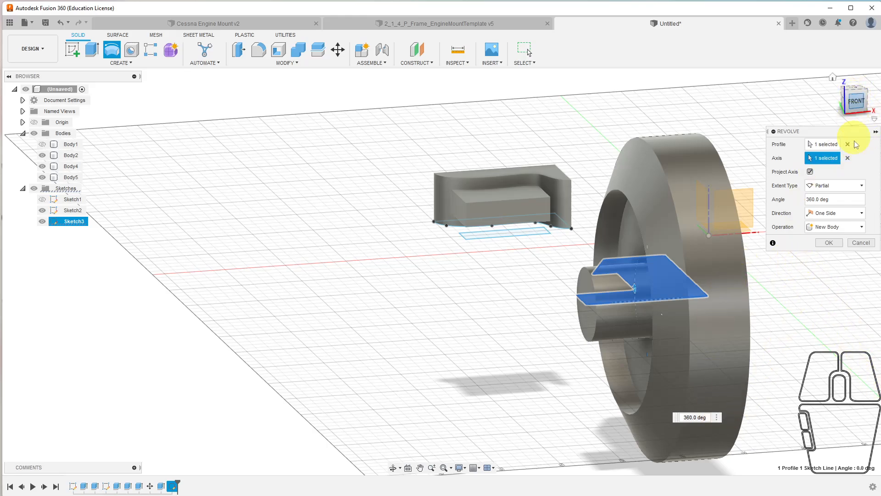
Try the profile's short slanted edge as the revolve axis and cancel the Revolve
{"action": "left_click", "coordinate": [847, 158]}
{"action": "mouse_move", "coordinate": [855, 95]}
{"action": "left_mouse_down"}
{"action": "mouse_move", "coordinate": [827, 135]}
{"action": "mouse_move", "coordinate": [854, 92]}
{"action": "left_mouse_up"}
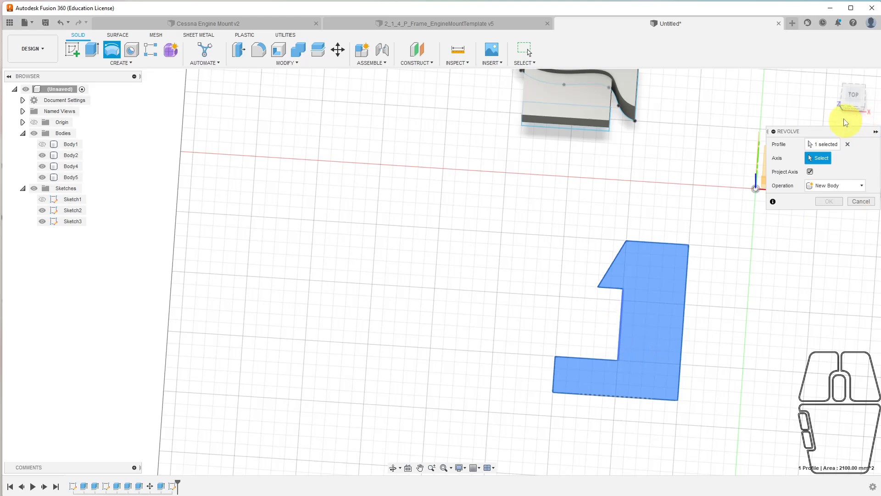
{"action": "left_click_drag", "start_coordinate": [852, 104], "coordinate": [879, 93]}
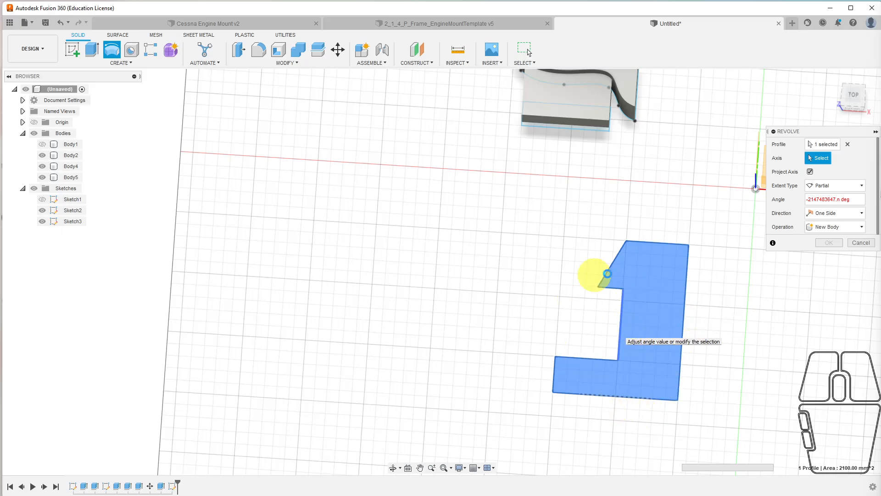
{"action": "left_click", "coordinate": [612, 270]}
{"action": "middle_click_drag", "start_coordinate": [617, 273], "coordinate": [569, 289], "text": "shift"}
{"action": "key", "text": "Escape"}
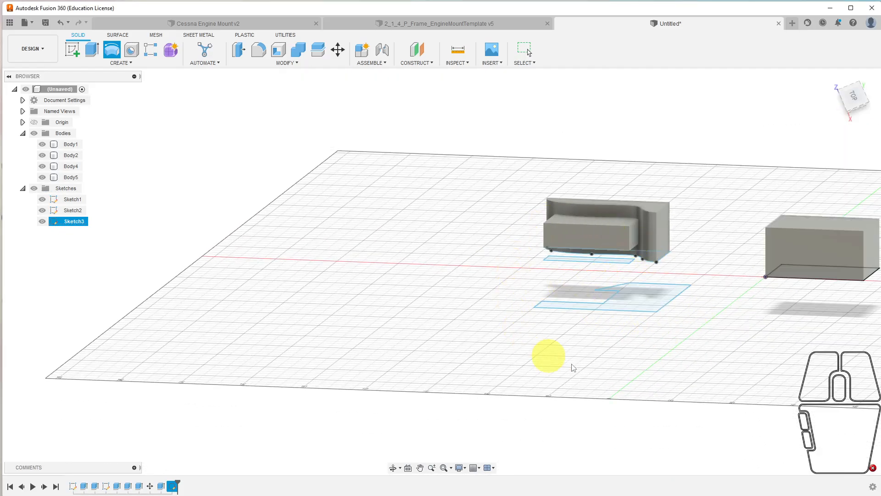
{"action": "mouse_move", "coordinate": [571, 367]}
{"action": "middle_mouse_down", "text": "shift"}
{"action": "mouse_move", "coordinate": [611, 324]}
{"action": "mouse_move", "coordinate": [618, 300]}
{"action": "mouse_move", "coordinate": [564, 276]}
{"action": "mouse_move", "coordinate": [590, 291]}
{"action": "mouse_move", "coordinate": [688, 299]}
{"action": "mouse_move", "coordinate": [716, 317]}
{"action": "middle_mouse_up", "text": "shift"}
{"action": "left_click", "coordinate": [605, 294]}
{"action": "right_click", "coordinate": [589, 292]}
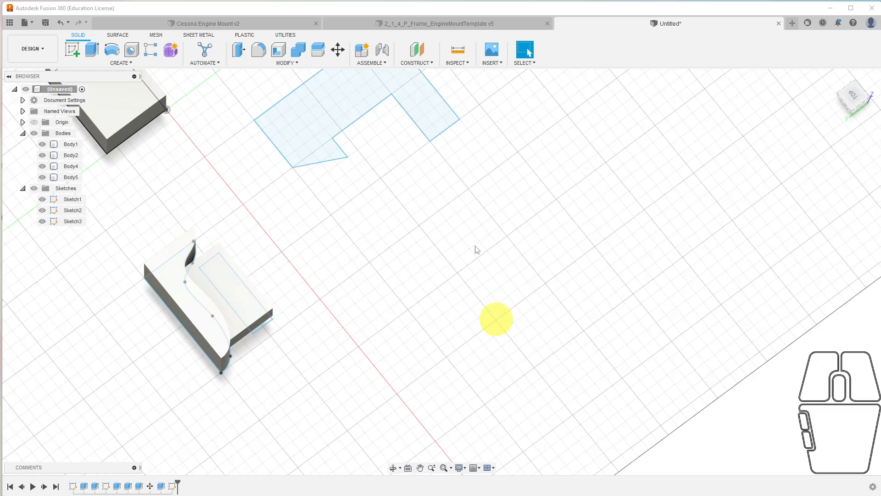
{"action": "middle_click_drag", "start_coordinate": [476, 249], "coordinate": [197, 280], "text": "shift"}
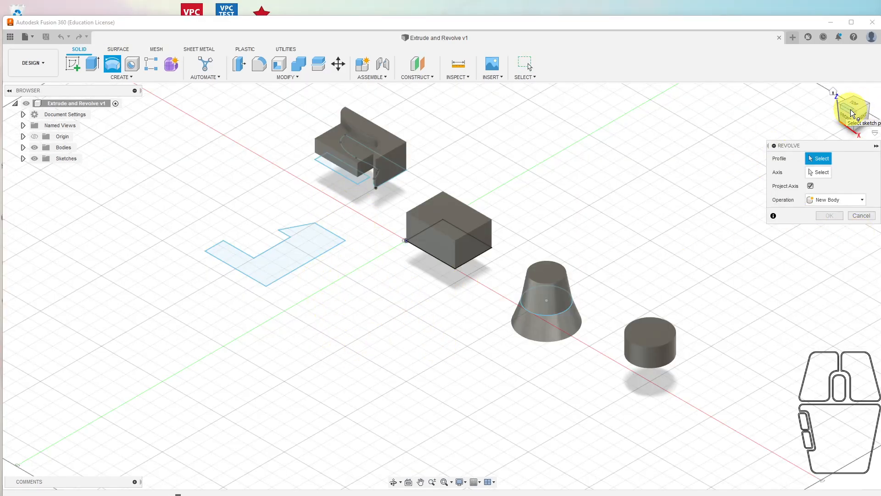
Hide Body1 and revolve the 1-shaped profile 360 degrees as a new body about the rectangle sketch's edge along the green Y axis
{"action": "left_click_drag", "start_coordinate": [854, 114], "coordinate": [872, 108]}
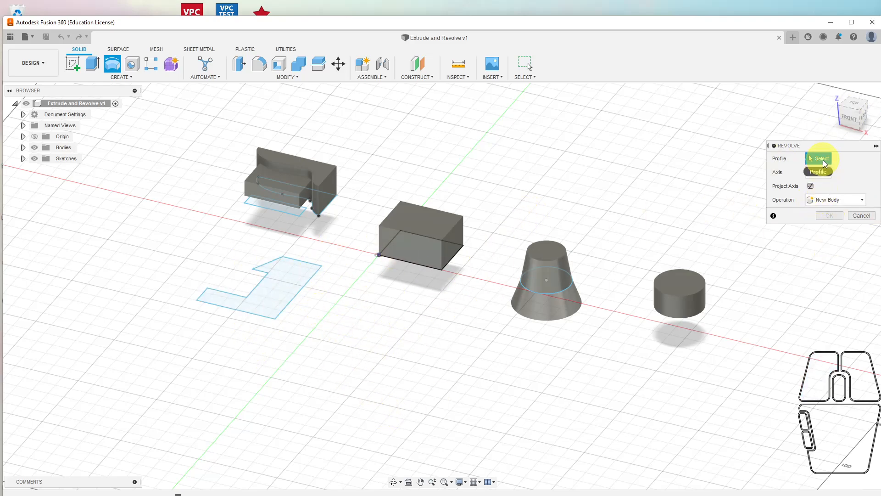
{"action": "left_click", "coordinate": [272, 296]}
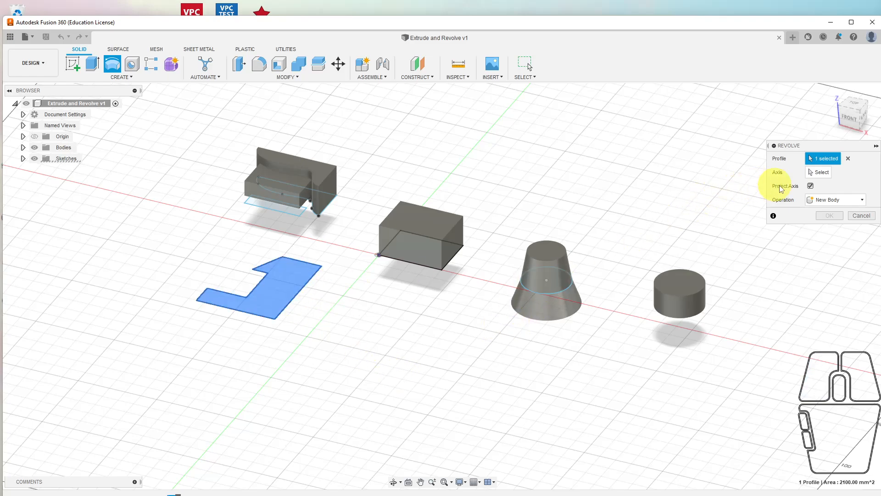
{"action": "left_click", "coordinate": [819, 178]}
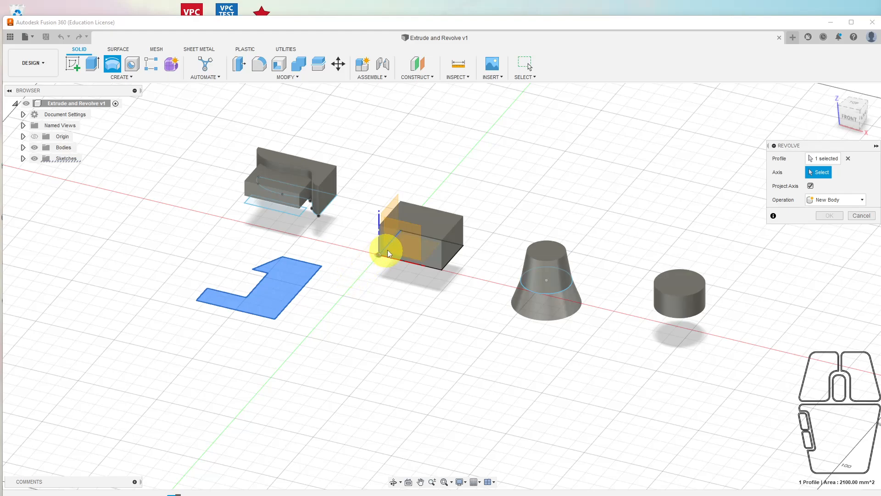
{"action": "left_click", "coordinate": [22, 147]}
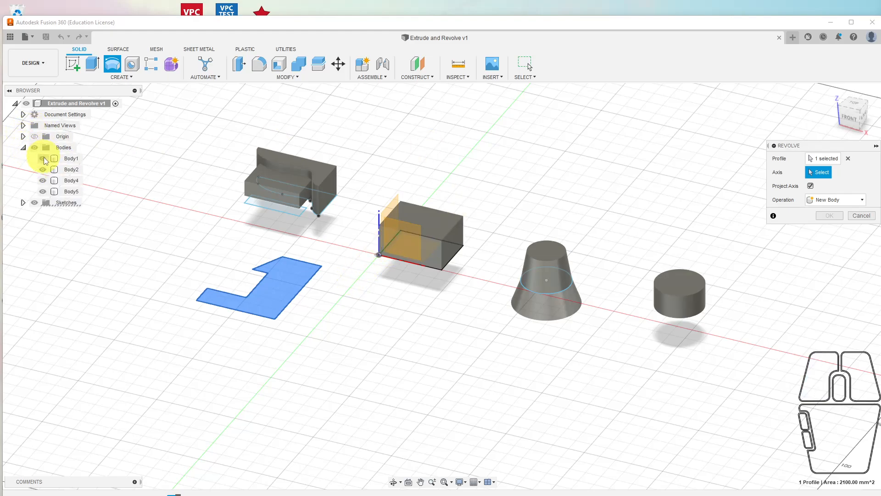
{"action": "left_click", "coordinate": [43, 159]}
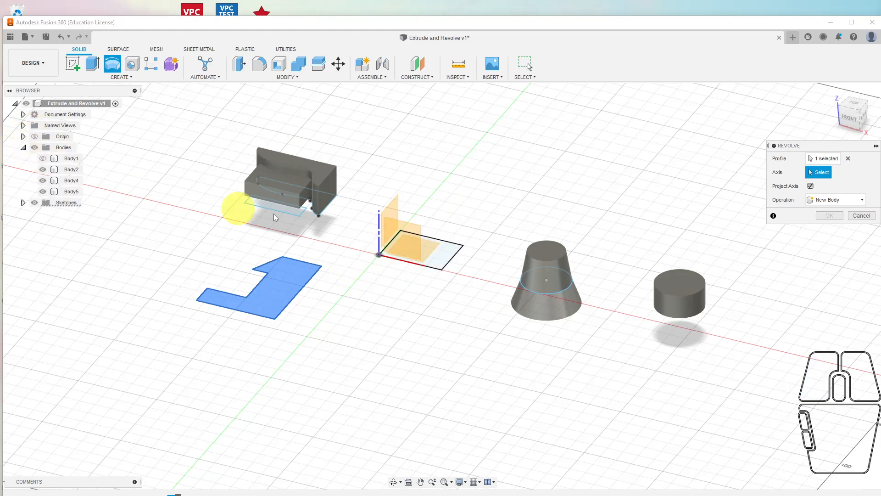
{"action": "left_click", "coordinate": [396, 241]}
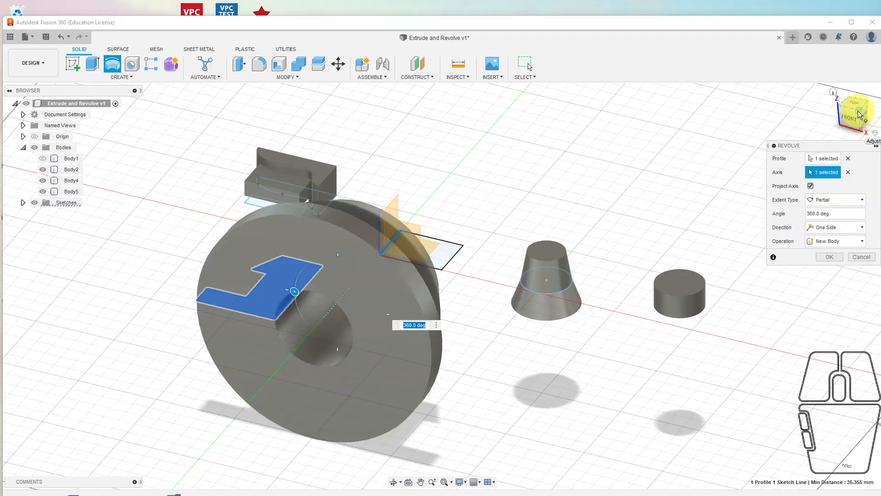
{"action": "left_click_drag", "start_coordinate": [858, 111], "coordinate": [656, 118]}
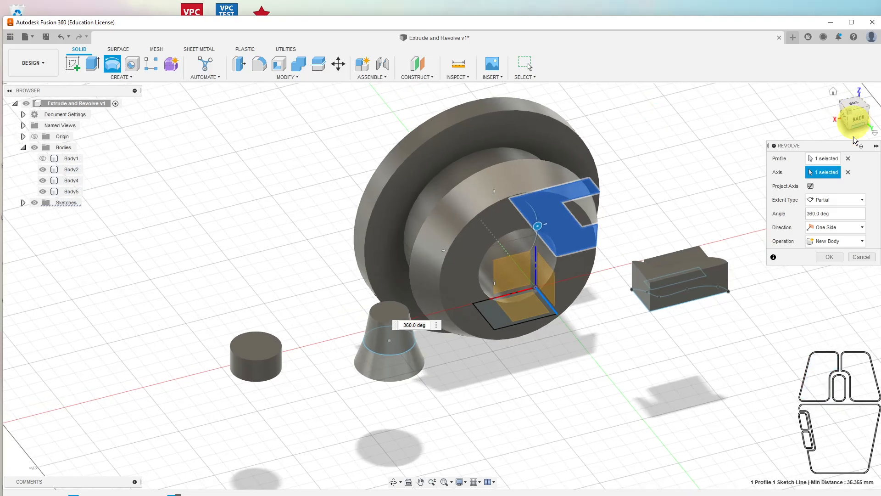
{"action": "left_click", "coordinate": [830, 256]}
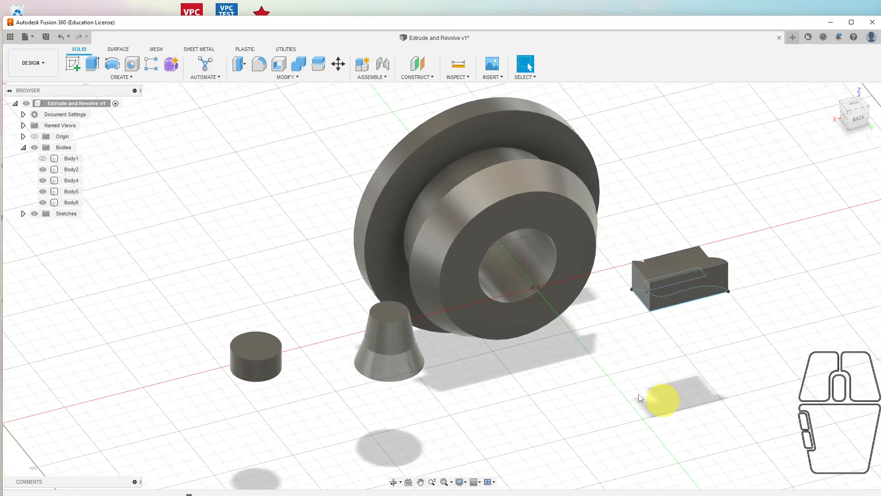
Show Body1 again and inspect the revolved body alongside the other bodies
{"action": "left_click", "coordinate": [42, 169]}
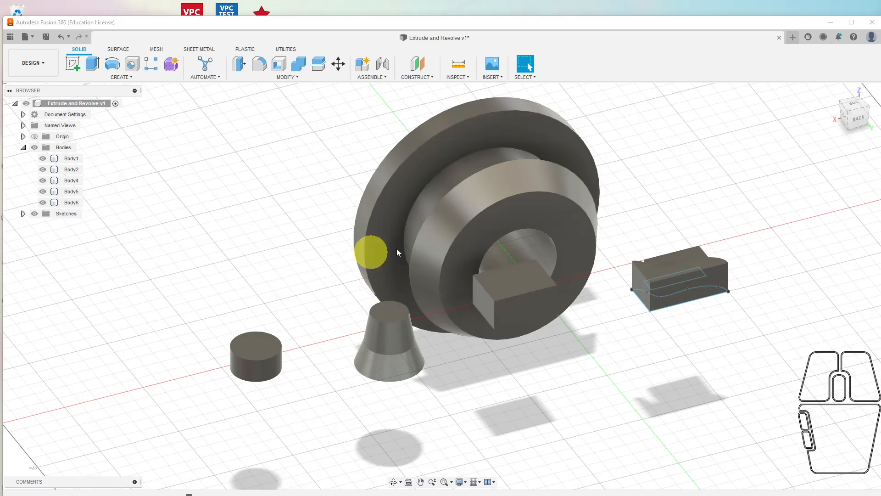
{"action": "left_click_drag", "start_coordinate": [850, 109], "coordinate": [775, 115]}
{"action": "left_click_drag", "start_coordinate": [513, 206], "coordinate": [559, 226]}
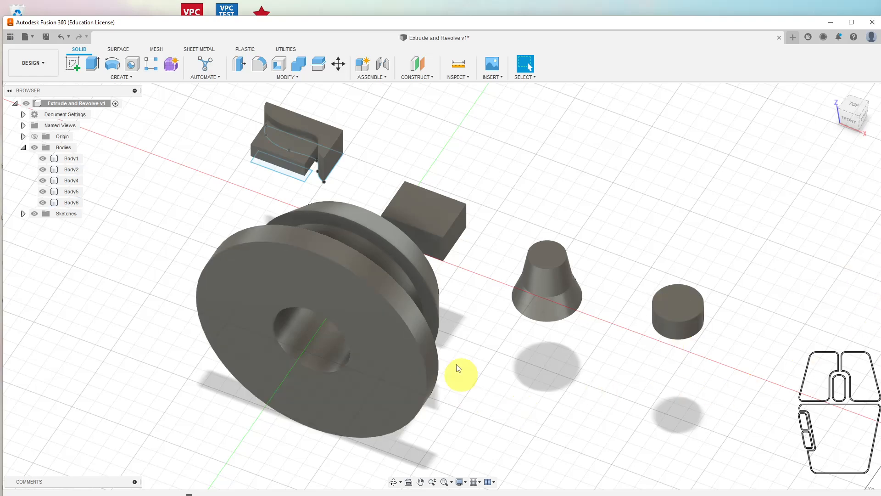
{"action": "left_click", "coordinate": [324, 260]}
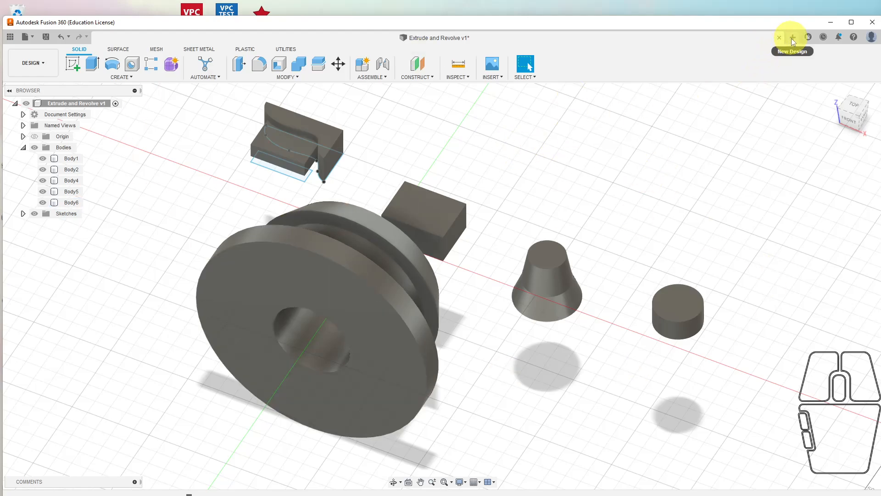
Save a new version of the Extrude and Revolve design and create a new empty design
{"action": "left_click", "coordinate": [46, 38]}
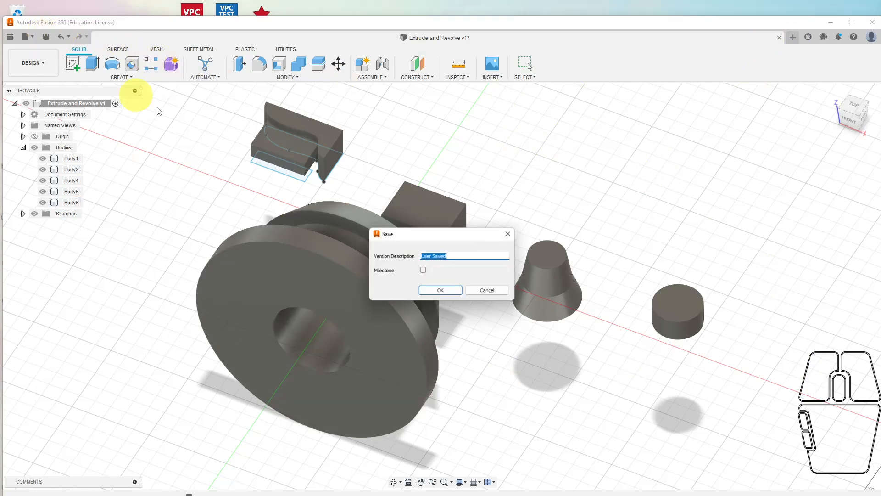
{"action": "left_click", "coordinate": [445, 291]}
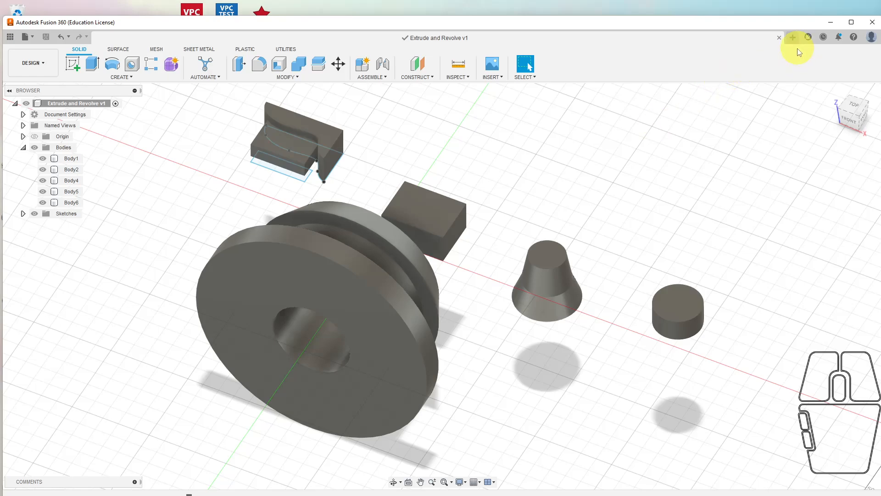
{"action": "left_click", "coordinate": [792, 38]}
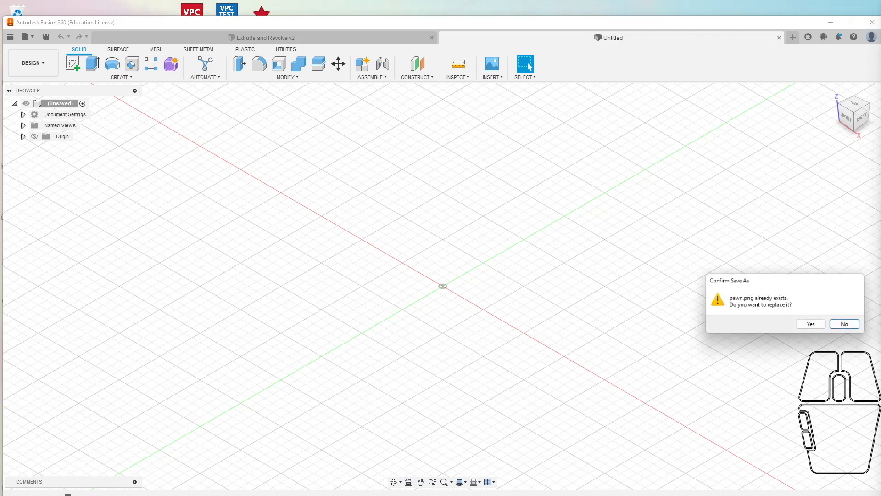
Overwrite the existing pawn.png image file and load it from the Downloads folder as a canvas
{"action": "left_click", "coordinate": [812, 324]}
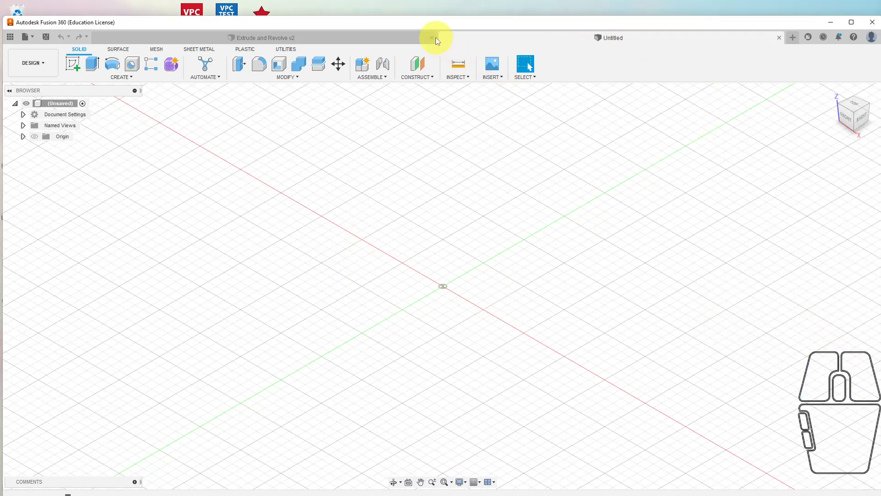
{"action": "left_click_drag", "start_coordinate": [423, 17], "coordinate": [430, 1]}
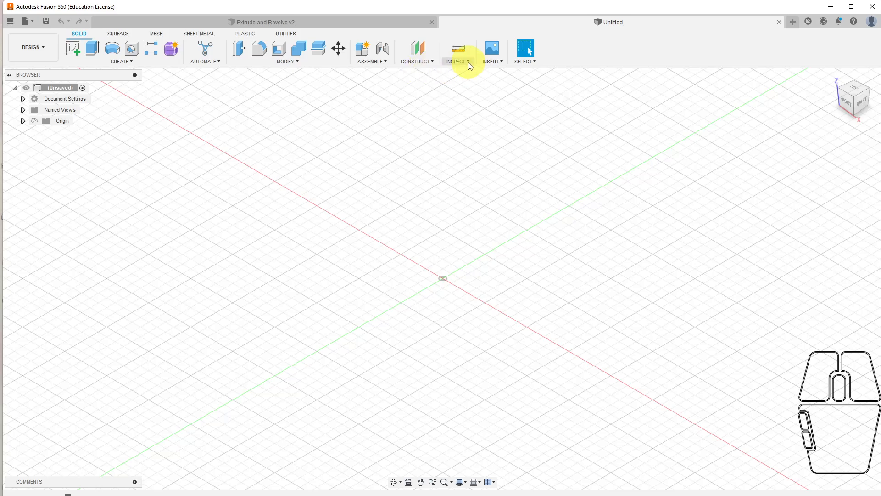
{"action": "left_click", "coordinate": [490, 62]}
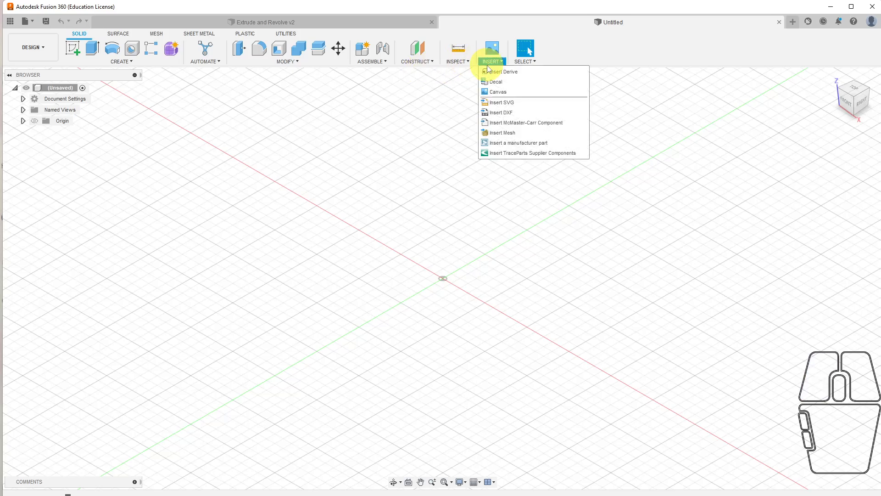
{"action": "left_click", "coordinate": [511, 91]}
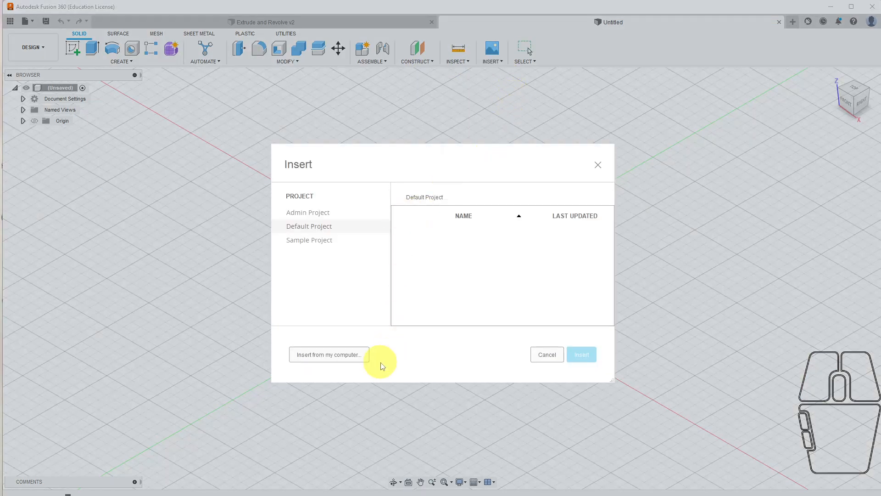
{"action": "left_click", "coordinate": [344, 354]}
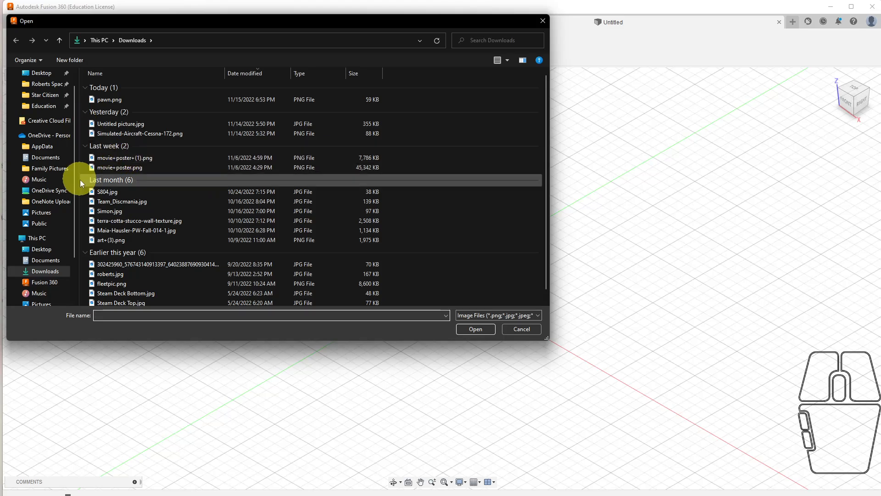
{"action": "left_click", "coordinate": [102, 101]}
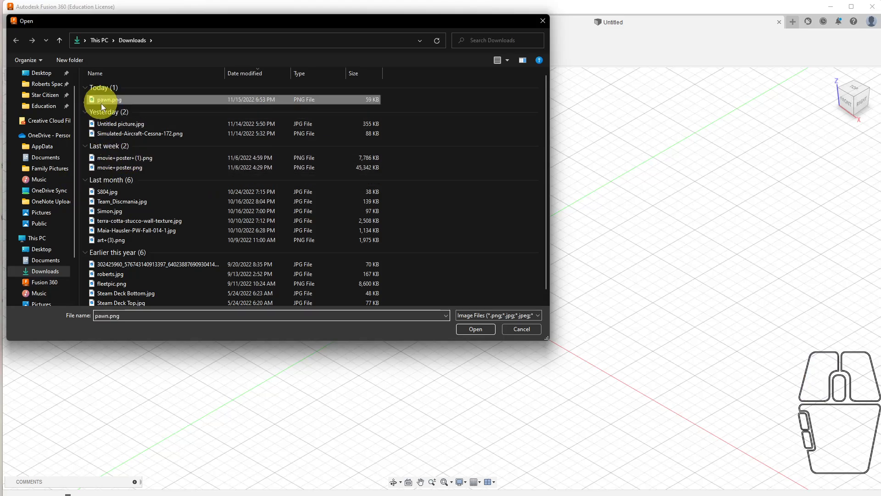
{"action": "left_click", "coordinate": [476, 328]}
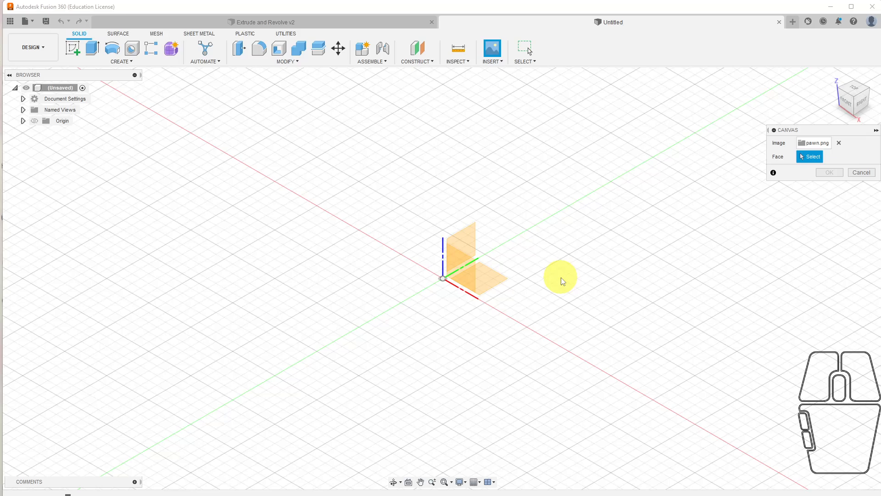
Place the pawn canvas on the XY plane at the origin with opacity 50 and scale 1.00
{"action": "left_click", "coordinate": [493, 286]}
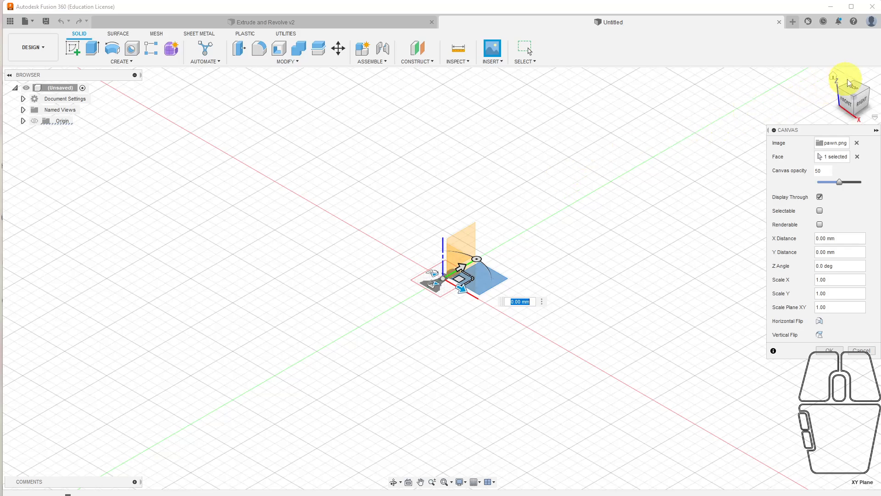
{"action": "left_click", "coordinate": [853, 89]}
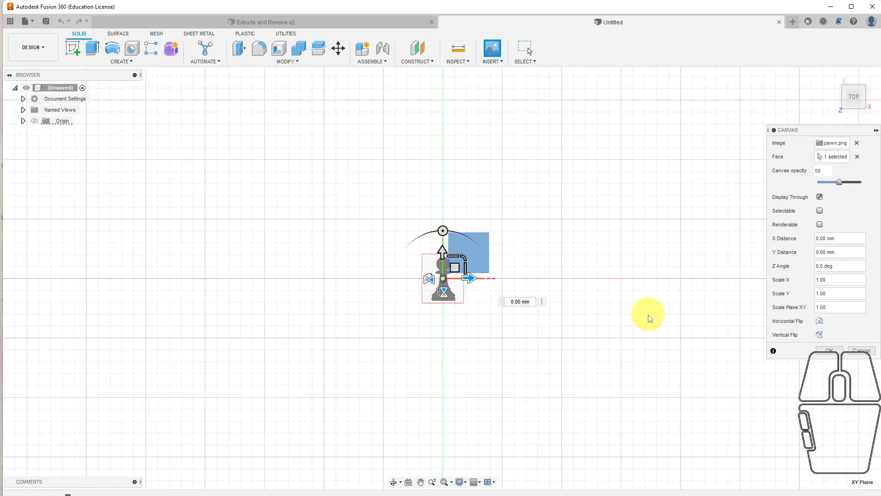
{"action": "scroll", "coordinate": [433, 312], "scroll_direction": "up", "scroll_amount": 3}
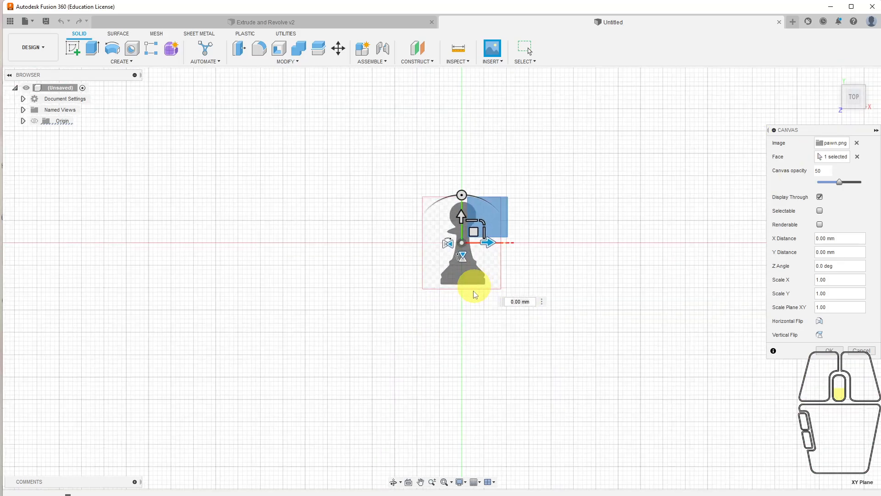
{"action": "scroll", "coordinate": [493, 183], "scroll_direction": "up", "scroll_amount": 2}
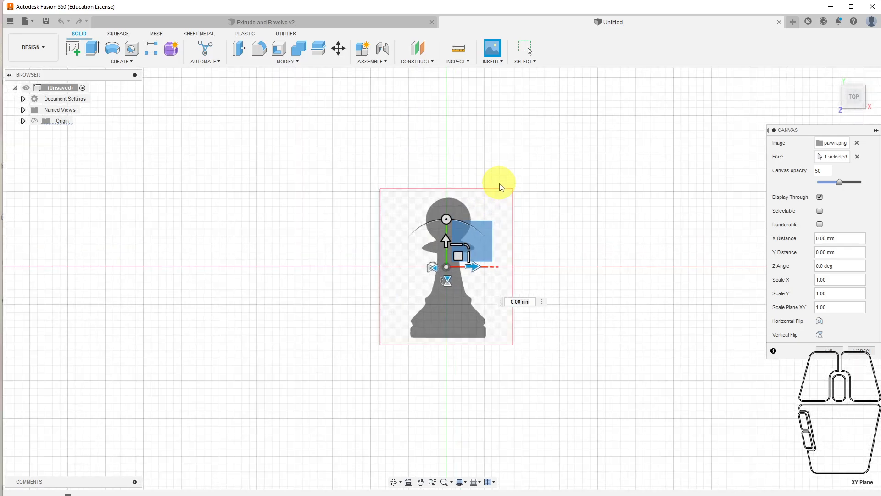
{"action": "scroll", "coordinate": [550, 176], "scroll_direction": "up", "scroll_amount": 2}
{"action": "scroll", "coordinate": [330, 305], "scroll_direction": "up", "scroll_amount": 1}
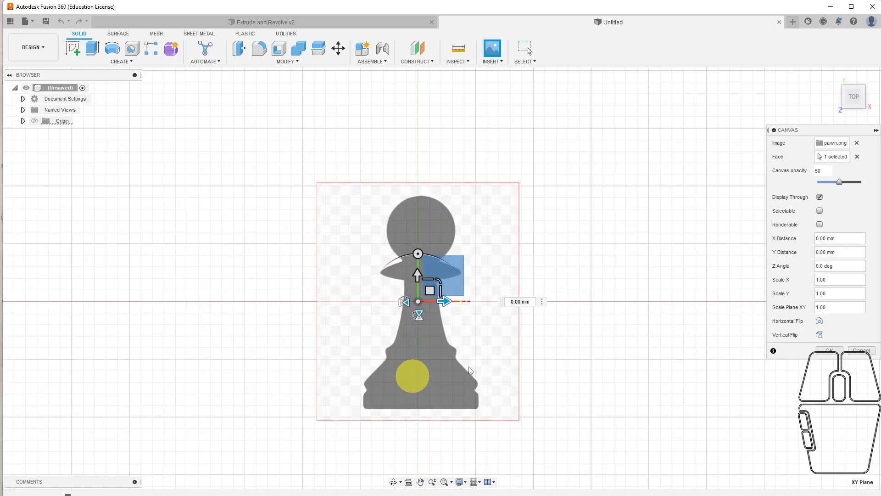
{"action": "left_click", "coordinate": [829, 354]}
Expand the browser's Canvases folder and Document Settings to examine the inserted canvas and the document units
{"action": "scroll", "coordinate": [537, 359], "scroll_direction": "down", "scroll_amount": 5}
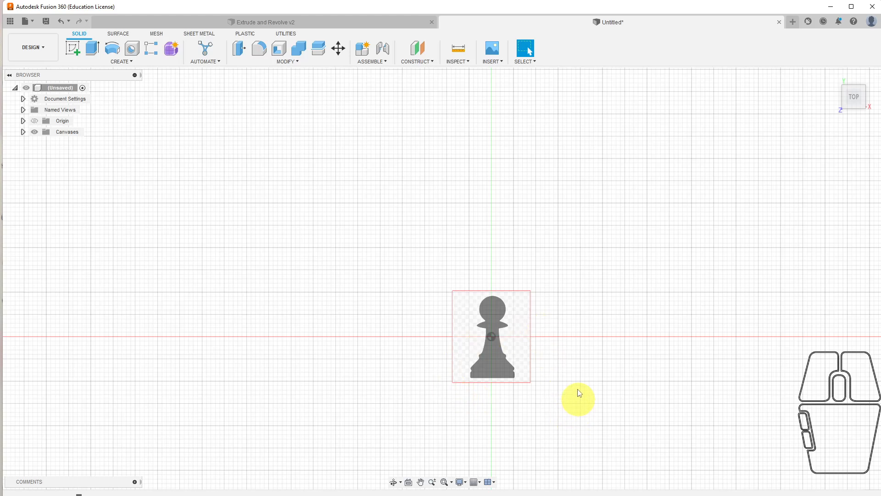
{"action": "middle_click_drag", "start_coordinate": [574, 399], "coordinate": [563, 340]}
{"action": "scroll", "coordinate": [564, 341], "scroll_direction": "up", "scroll_amount": 2}
{"action": "middle_click_drag", "start_coordinate": [538, 299], "coordinate": [574, 301]}
{"action": "scroll", "coordinate": [610, 314], "scroll_direction": "up", "scroll_amount": 2}
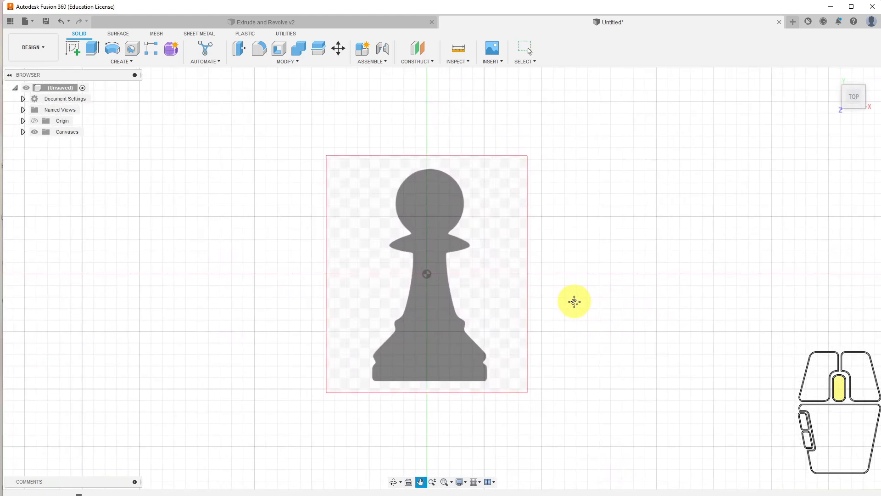
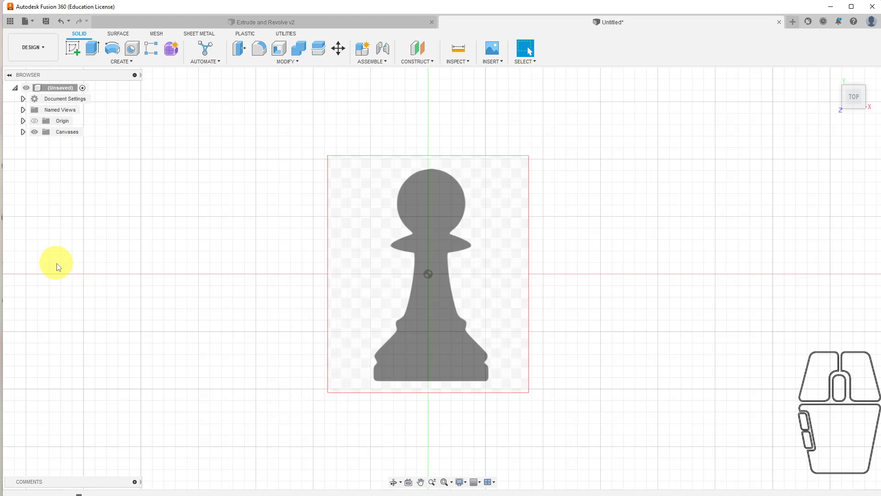
{"action": "left_click", "coordinate": [23, 132]}
{"action": "left_click", "coordinate": [23, 99]}
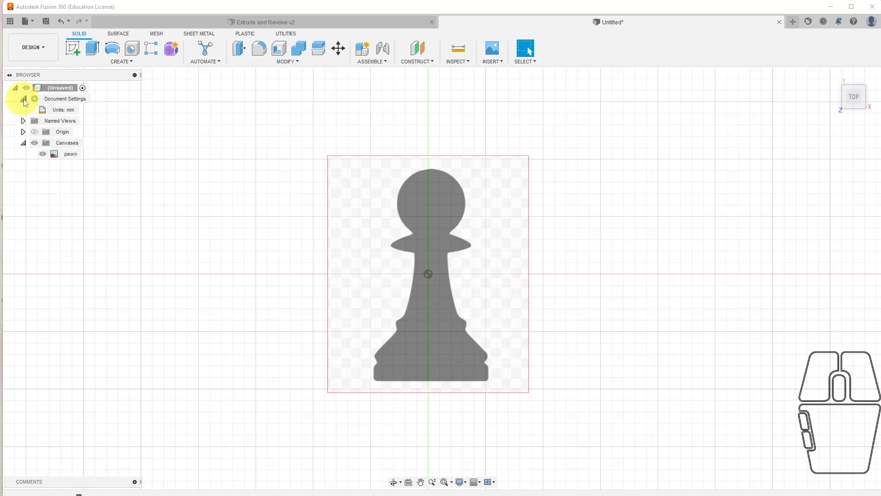
Calibrate the pawn canvas by picking the base's bottom edge and the top of the head, setting their distance to 1.5 in
{"action": "right_click", "coordinate": [69, 154]}
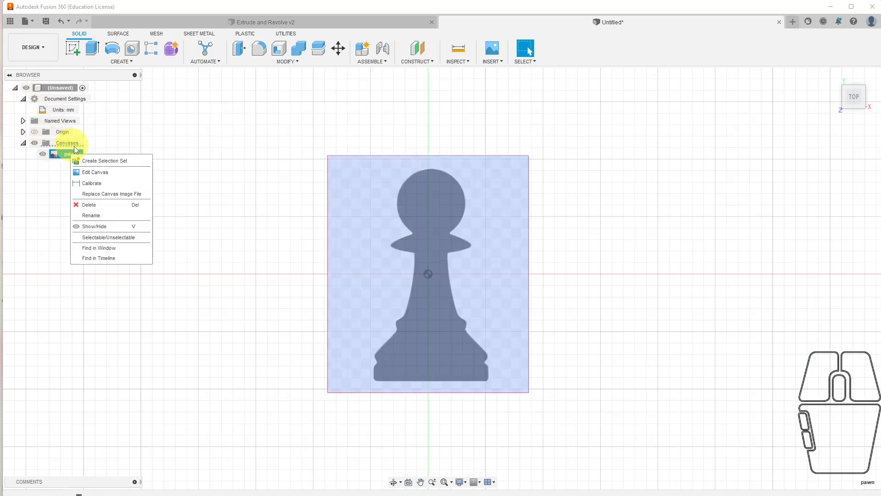
{"action": "left_click", "coordinate": [87, 183]}
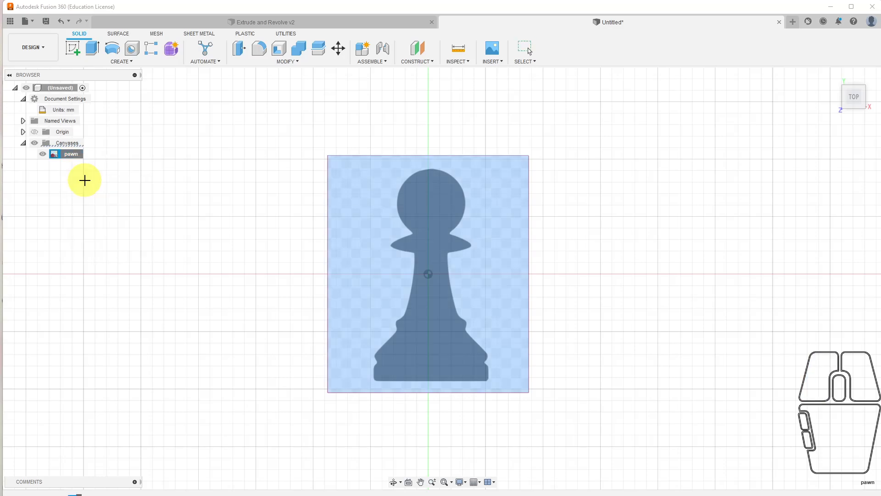
{"action": "scroll", "coordinate": [419, 368], "scroll_direction": "up", "scroll_amount": 2}
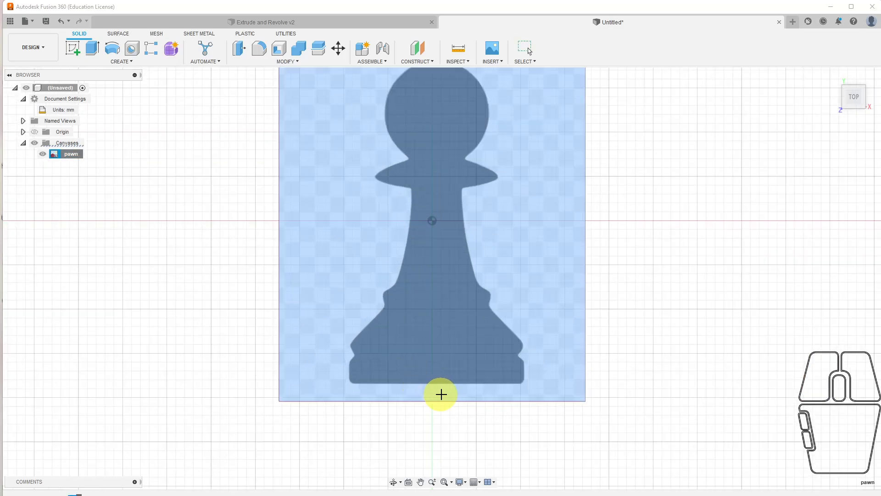
{"action": "left_click", "coordinate": [433, 383]}
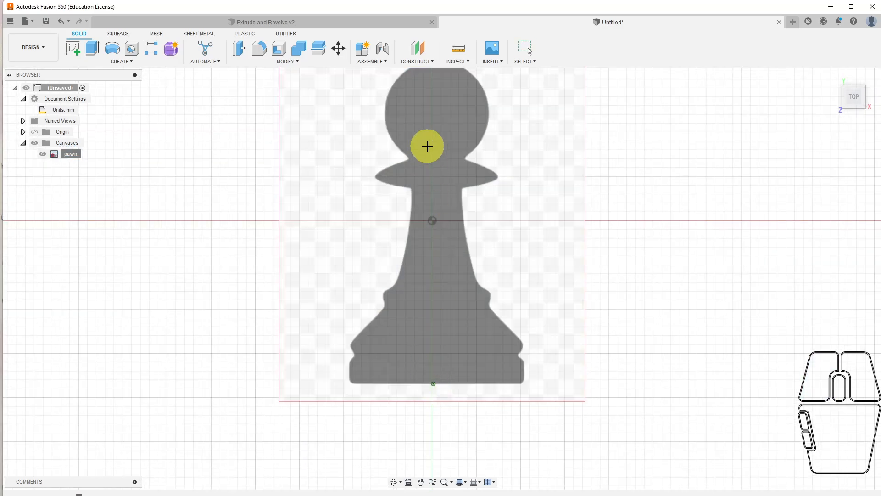
{"action": "middle_click_drag", "start_coordinate": [441, 138], "coordinate": [431, 219]}
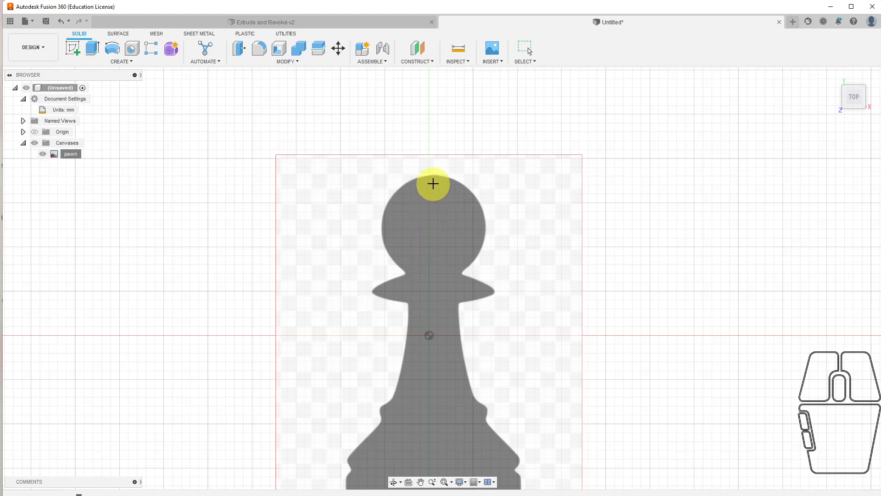
{"action": "left_click", "coordinate": [433, 174]}
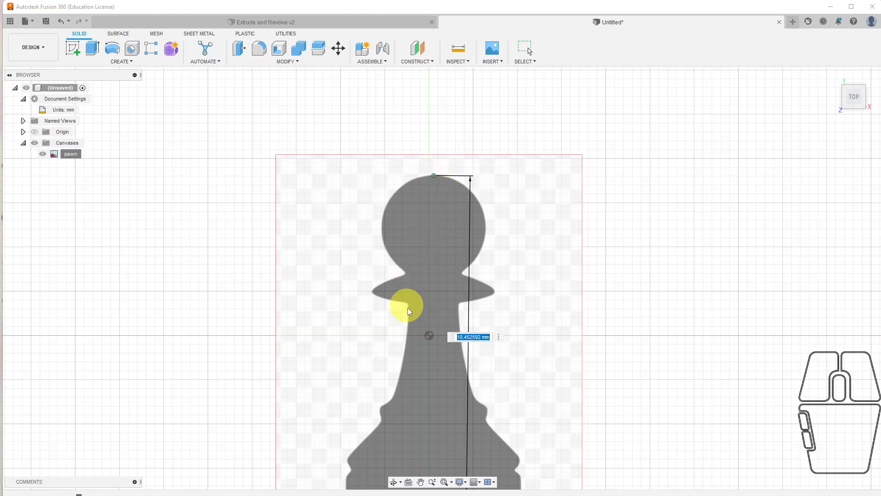
{"action": "middle_click_drag", "start_coordinate": [403, 305], "coordinate": [399, 230]}
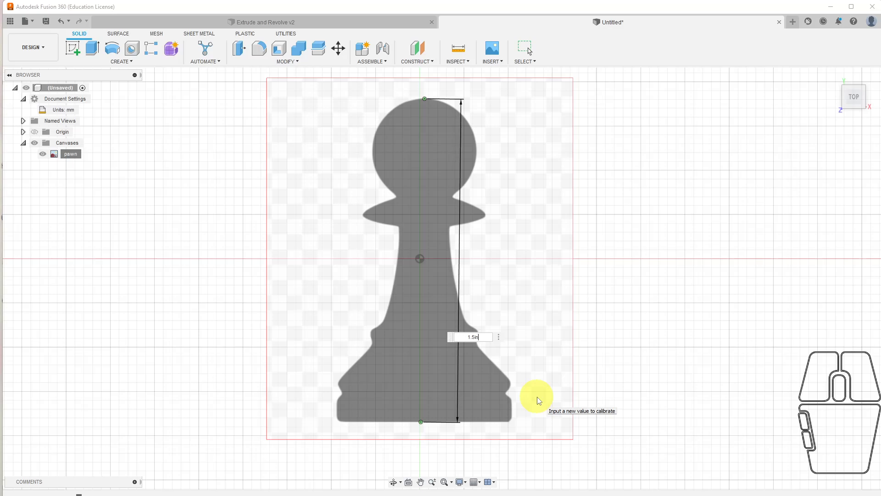
{"action": "key", "text": "Return"}
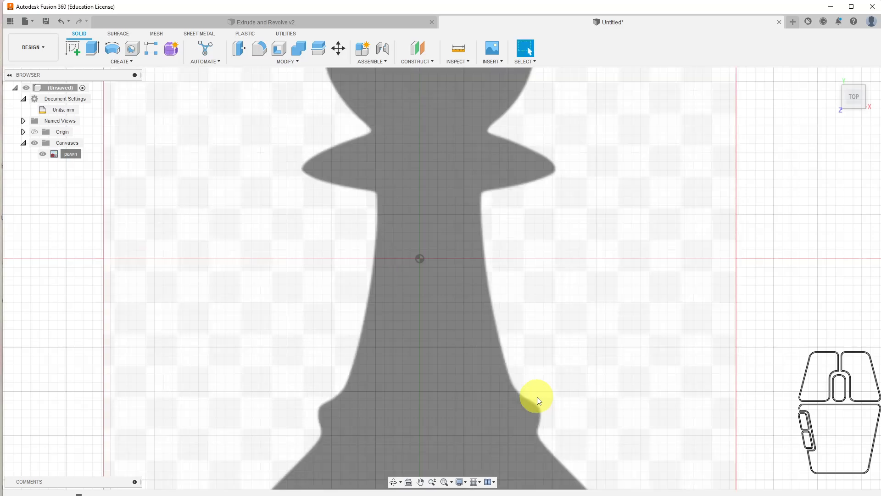
Start a new sketch on the XY plane over the pawn canvas
{"action": "scroll", "coordinate": [408, 356], "scroll_direction": "down", "scroll_amount": 5}
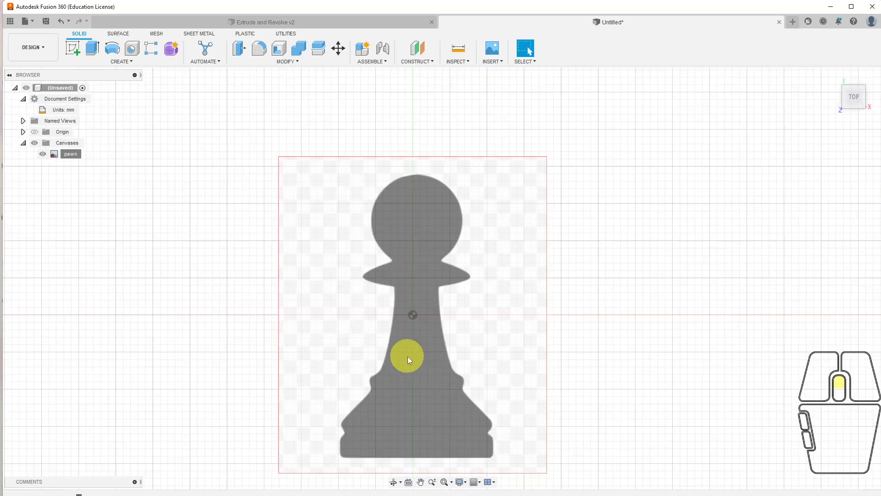
{"action": "scroll", "coordinate": [454, 335], "scroll_direction": "down", "scroll_amount": 2}
{"action": "middle_click_drag", "start_coordinate": [404, 359], "coordinate": [438, 344]}
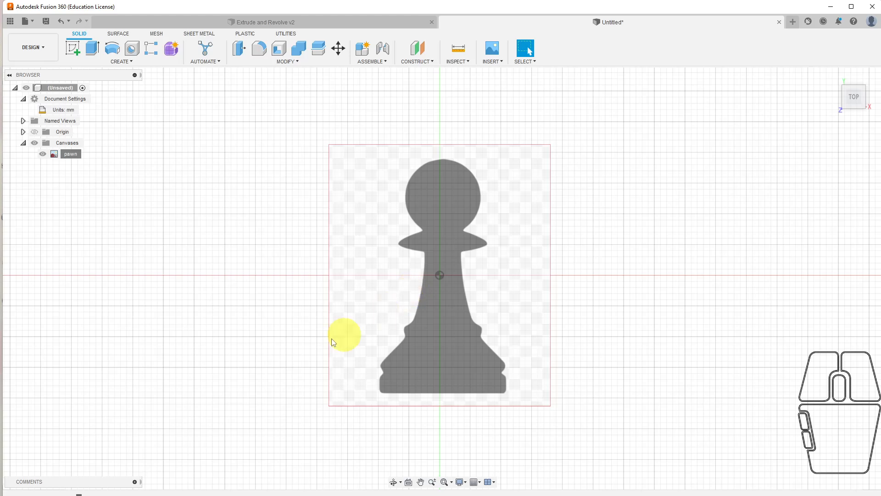
{"action": "left_click", "coordinate": [74, 52]}
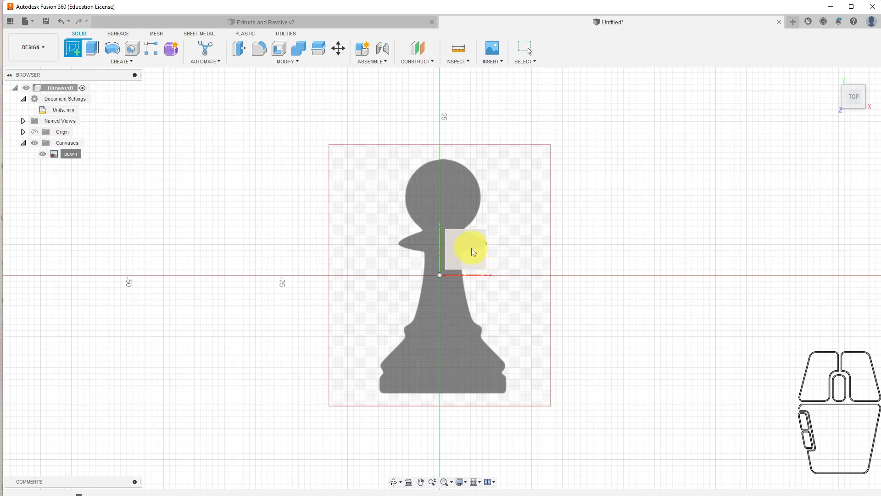
{"action": "left_click", "coordinate": [472, 252]}
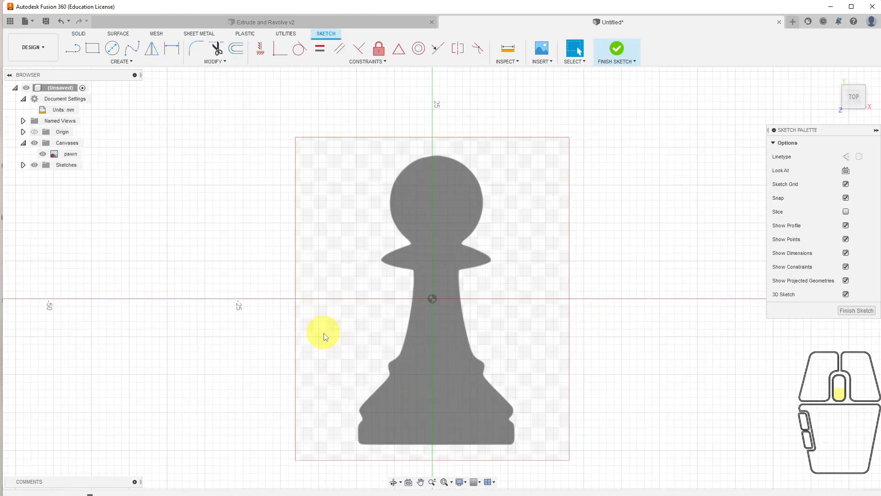
Draw a vertical centre line from the top of the pawn's head down to the bottom edge of its base
{"action": "scroll", "coordinate": [357, 334], "scroll_direction": "up", "scroll_amount": 1}
{"action": "mouse_move", "coordinate": [404, 347]}
{"action": "middle_mouse_down"}
{"action": "mouse_move", "coordinate": [395, 302]}
{"action": "mouse_move", "coordinate": [395, 325]}
{"action": "middle_mouse_up"}
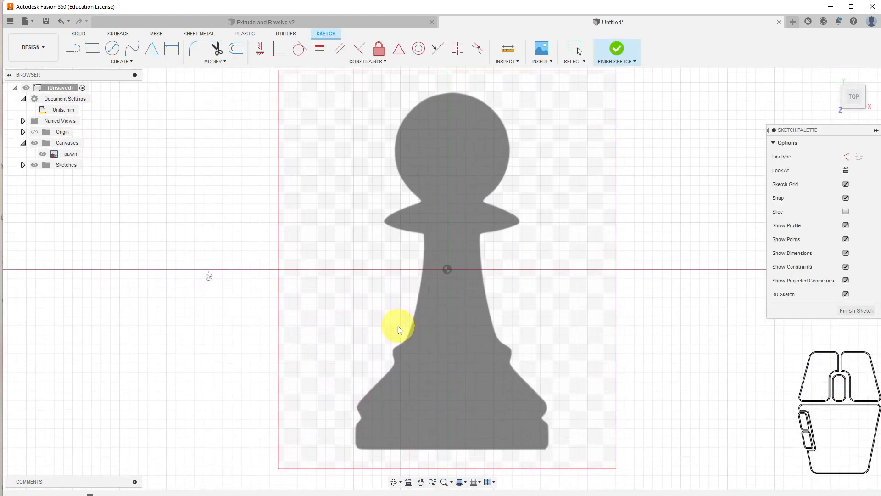
{"action": "left_click", "coordinate": [72, 49]}
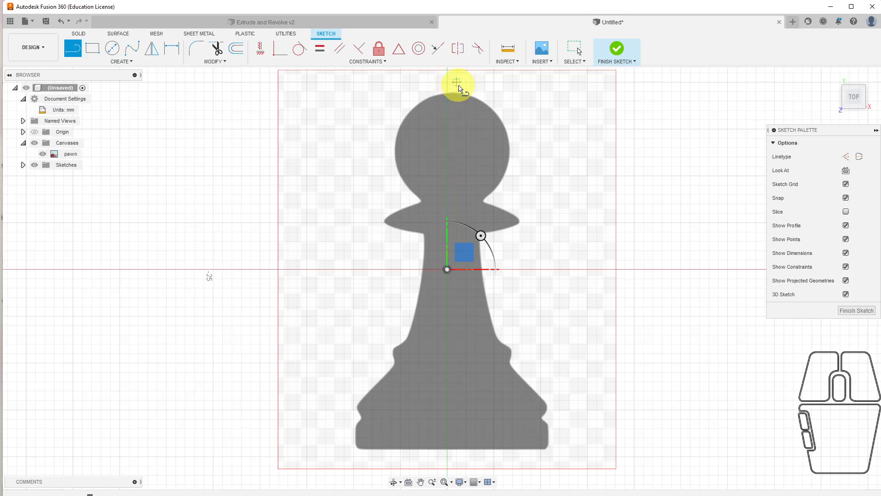
{"action": "scroll", "coordinate": [443, 103], "scroll_direction": "up", "scroll_amount": 5}
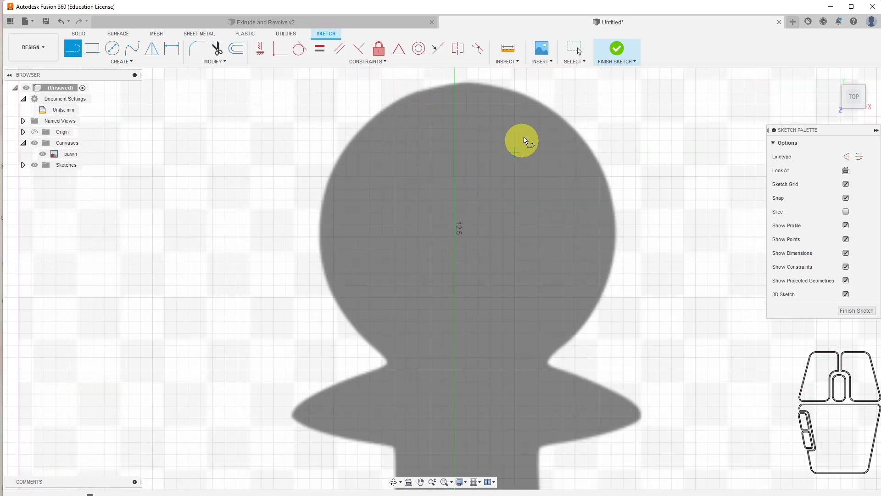
{"action": "scroll", "coordinate": [509, 201], "scroll_direction": "down", "scroll_amount": 5}
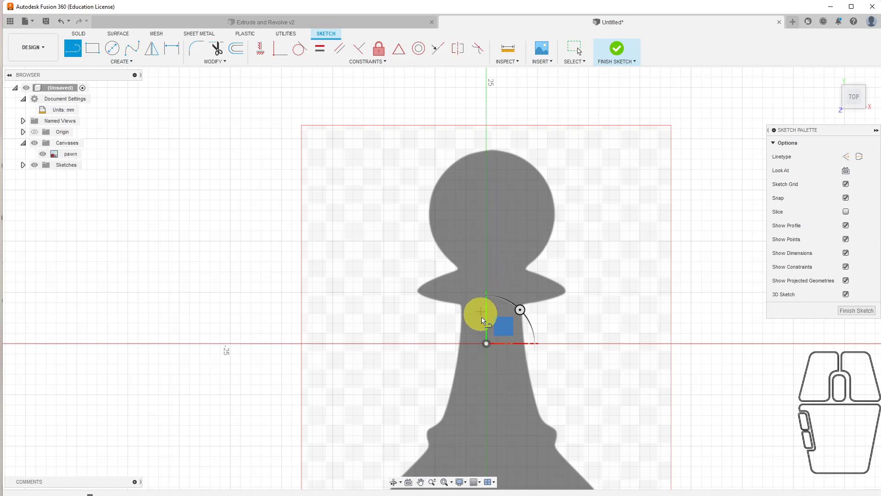
{"action": "mouse_move", "coordinate": [522, 440]}
{"action": "middle_mouse_down"}
{"action": "mouse_move", "coordinate": [513, 298]}
{"action": "mouse_move", "coordinate": [519, 449]}
{"action": "middle_mouse_up"}
{"action": "key", "text": "l"}
{"action": "scroll", "coordinate": [475, 151], "scroll_direction": "up", "scroll_amount": 5}
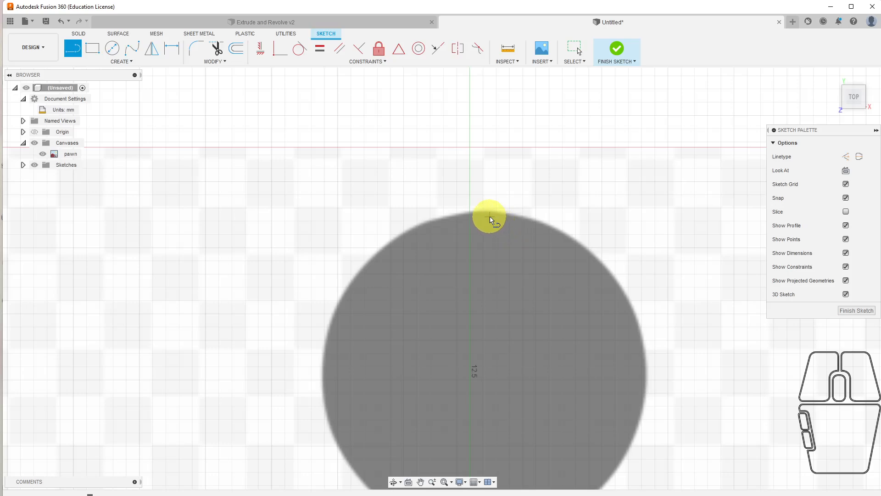
{"action": "left_click", "coordinate": [482, 209]}
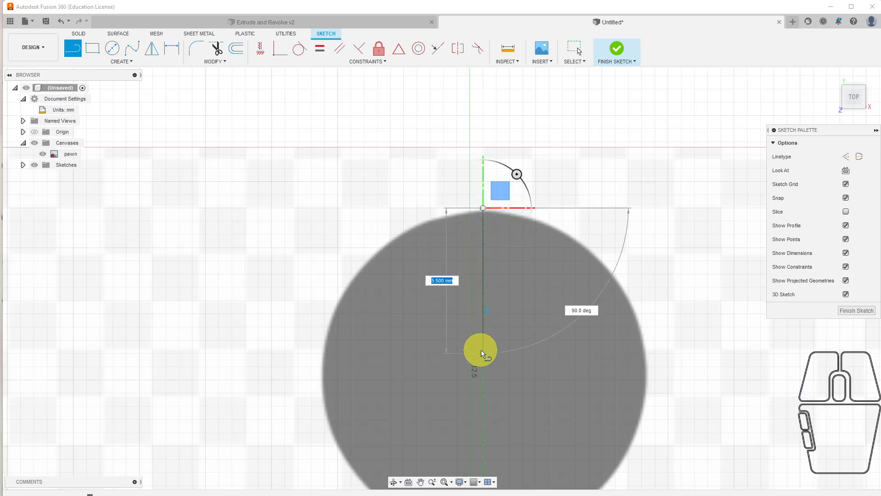
{"action": "scroll", "coordinate": [486, 360], "scroll_direction": "down", "scroll_amount": 5}
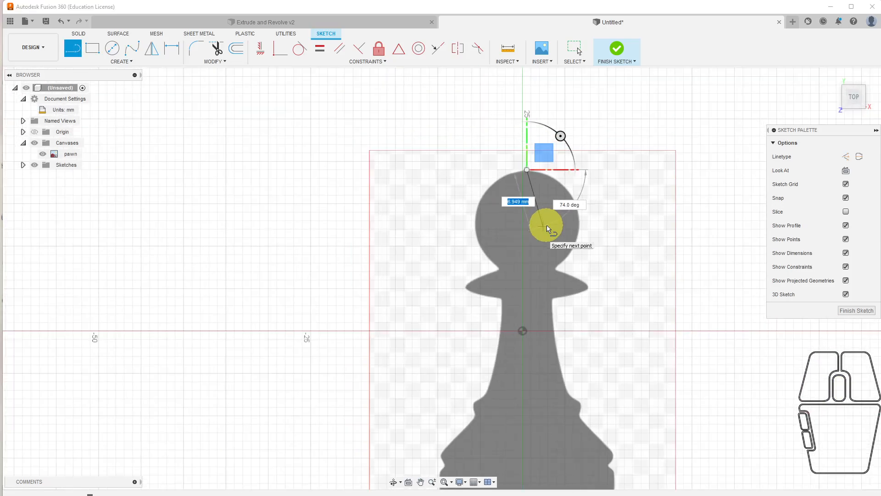
{"action": "scroll", "coordinate": [519, 413], "scroll_direction": "up", "scroll_amount": 6}
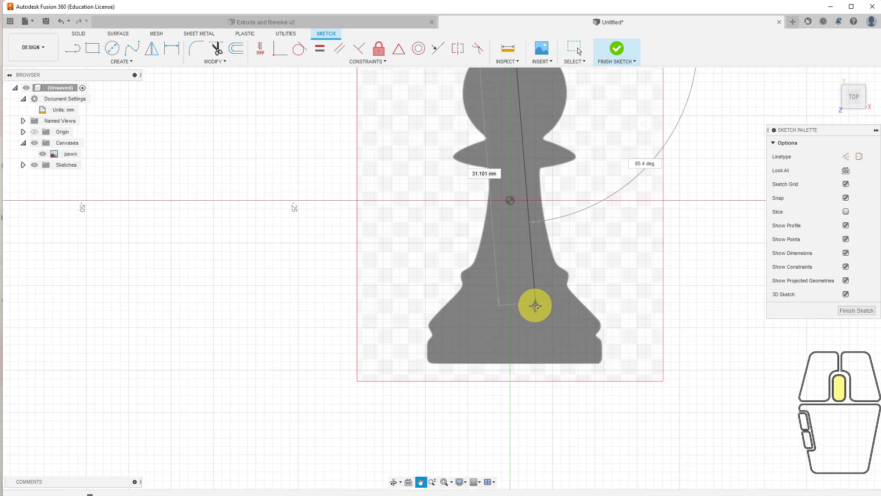
{"action": "scroll", "coordinate": [505, 363], "scroll_direction": "up", "scroll_amount": 4}
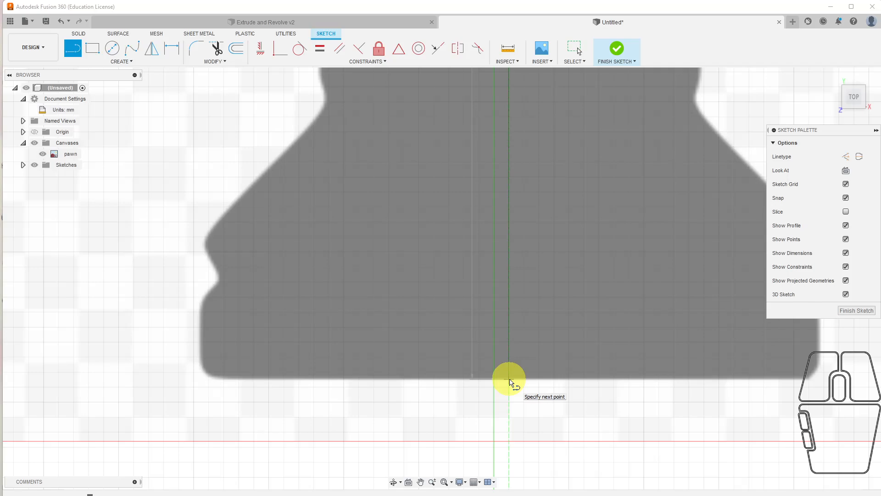
{"action": "left_click", "coordinate": [509, 379]}
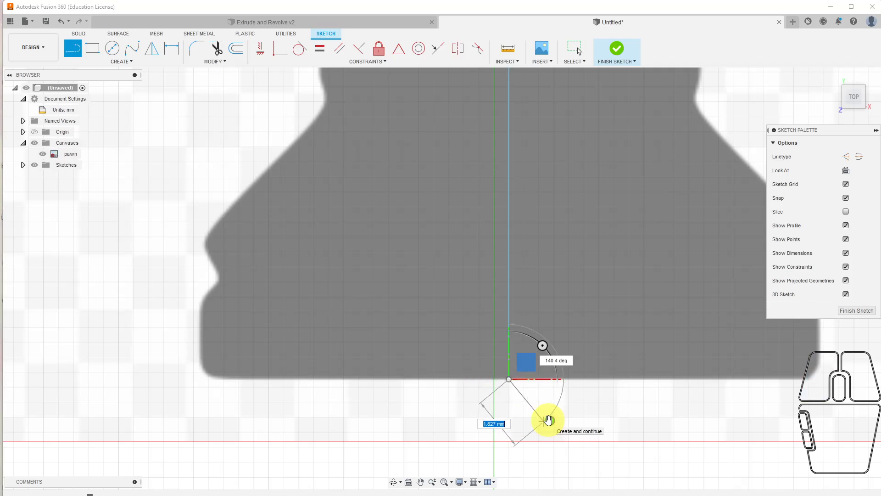
{"action": "scroll", "coordinate": [593, 384], "scroll_direction": "down", "scroll_amount": 5}
{"action": "mouse_move", "coordinate": [606, 216]}
{"action": "middle_mouse_down"}
{"action": "mouse_move", "coordinate": [625, 279]}
{"action": "mouse_move", "coordinate": [611, 366]}
{"action": "mouse_move", "coordinate": [620, 320]}
{"action": "middle_mouse_up"}
{"action": "scroll", "coordinate": [626, 279], "scroll_direction": "down", "scroll_amount": 2}
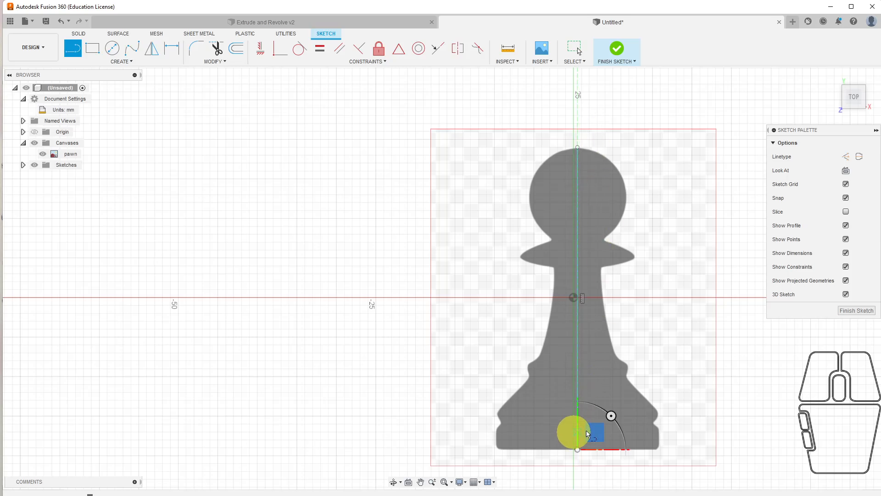
{"action": "mouse_move", "coordinate": [631, 197]}
{"action": "middle_mouse_down"}
{"action": "mouse_move", "coordinate": [646, 235]}
{"action": "mouse_move", "coordinate": [643, 214]}
{"action": "middle_mouse_up"}
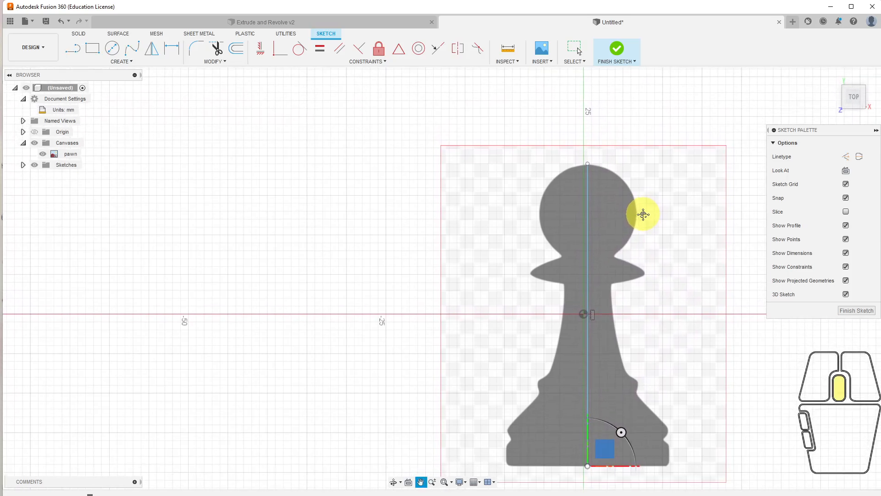
{"action": "key", "text": "l"}
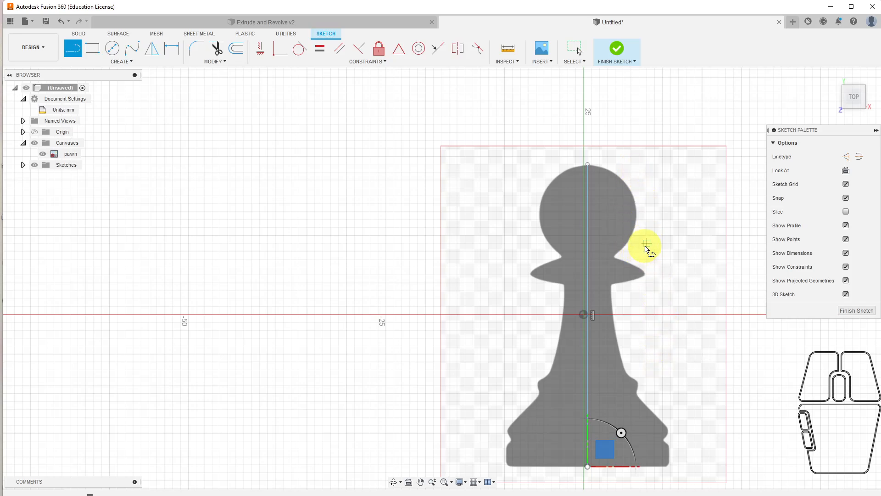
Start a fit point spline at the centre line's top end and trace the upper left curve of the pawn's head
{"action": "left_click", "coordinate": [134, 51]}
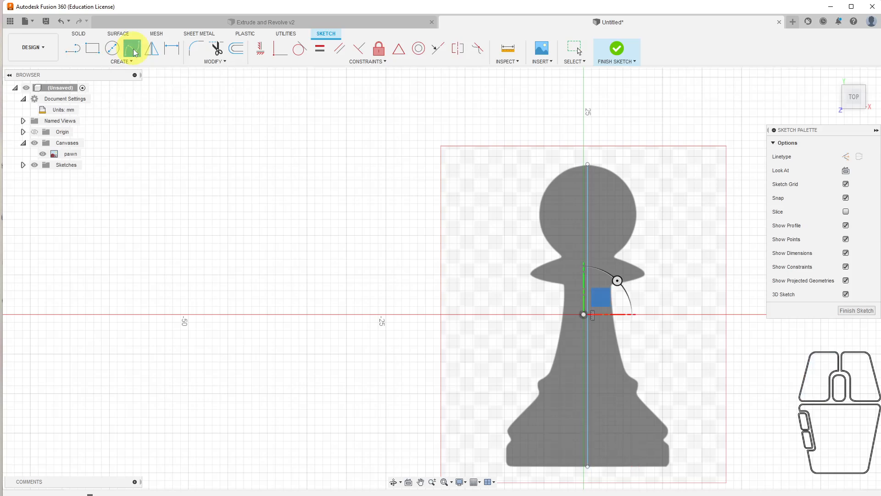
{"action": "scroll", "coordinate": [547, 321], "scroll_direction": "up", "scroll_amount": 5}
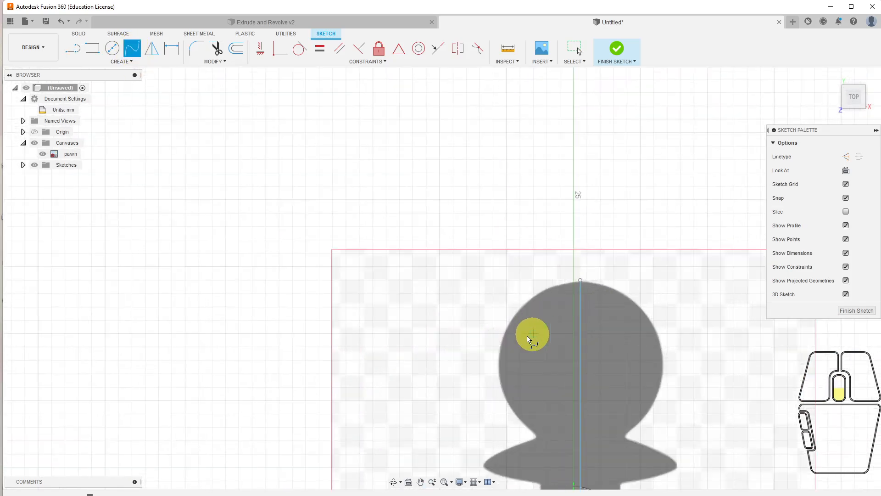
{"action": "scroll", "coordinate": [548, 284], "scroll_direction": "up", "scroll_amount": 3}
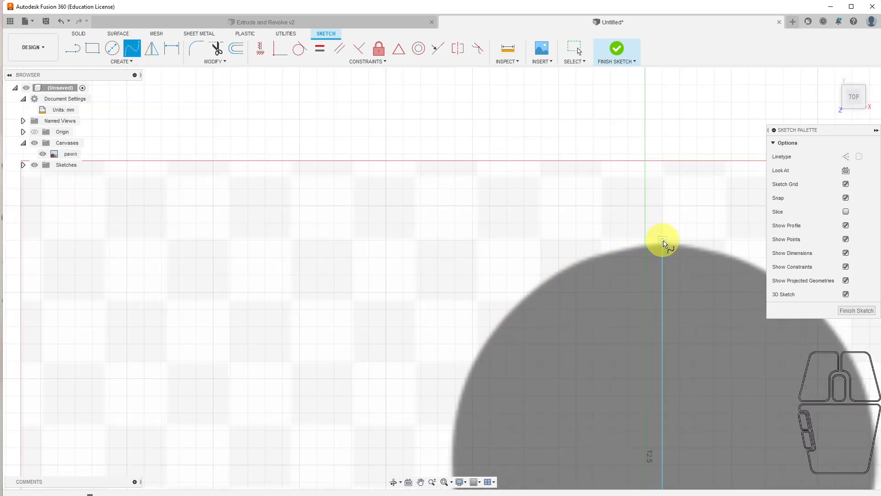
{"action": "left_click", "coordinate": [662, 240]}
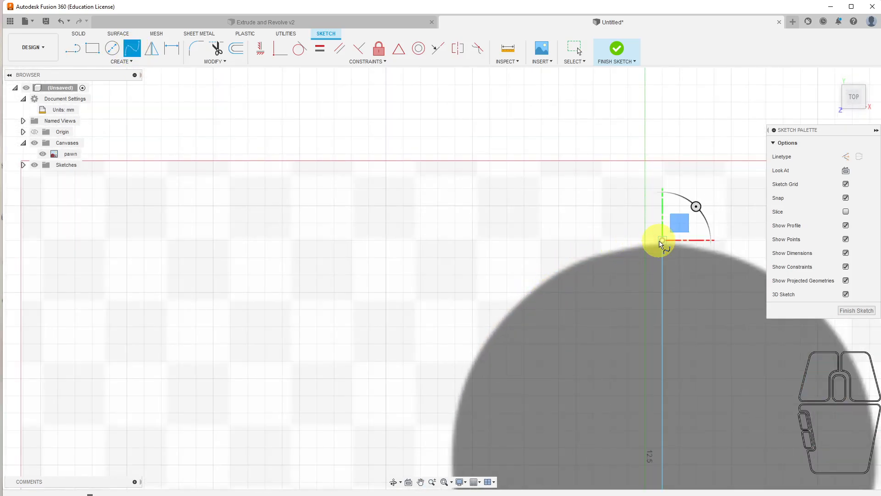
{"action": "left_click", "coordinate": [623, 248]}
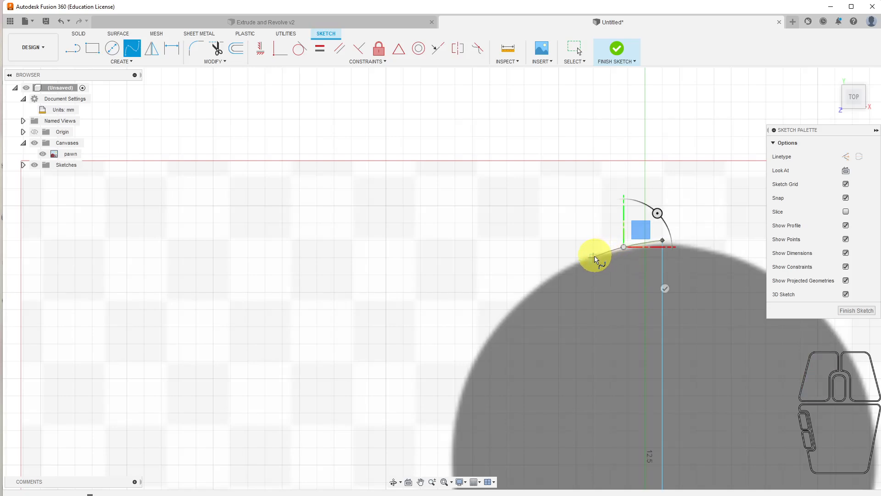
{"action": "left_click", "coordinate": [559, 274]}
{"action": "left_click", "coordinate": [488, 336]}
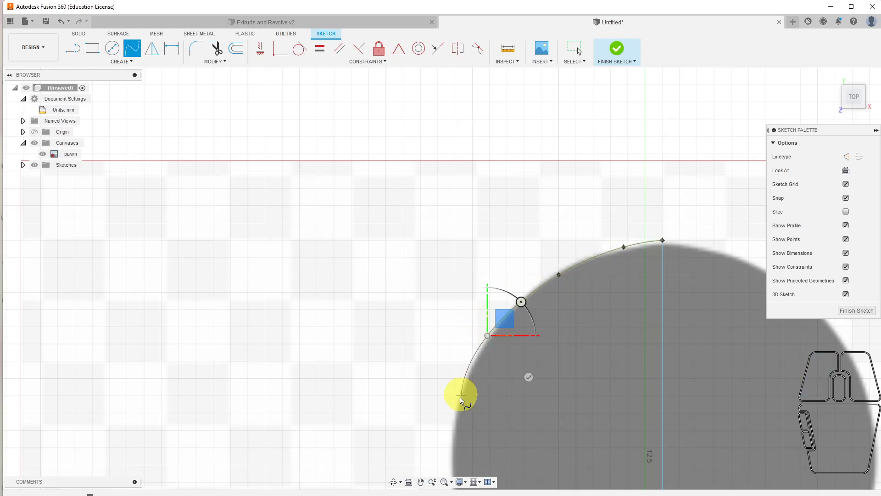
Continue the spline down the lower left of the head and around the notch above the collar
{"action": "mouse_move", "coordinate": [451, 425]}
{"action": "middle_mouse_down"}
{"action": "mouse_move", "coordinate": [494, 425]}
{"action": "mouse_move", "coordinate": [543, 132]}
{"action": "middle_mouse_up"}
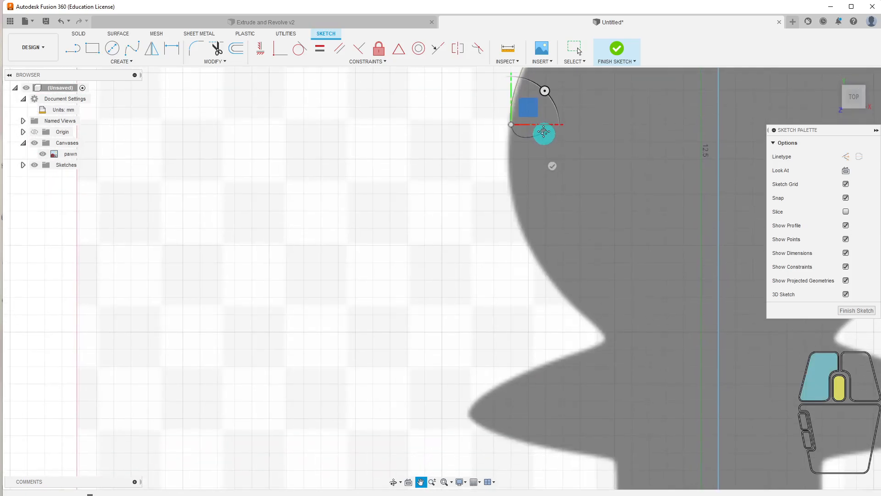
{"action": "left_click", "coordinate": [515, 207]}
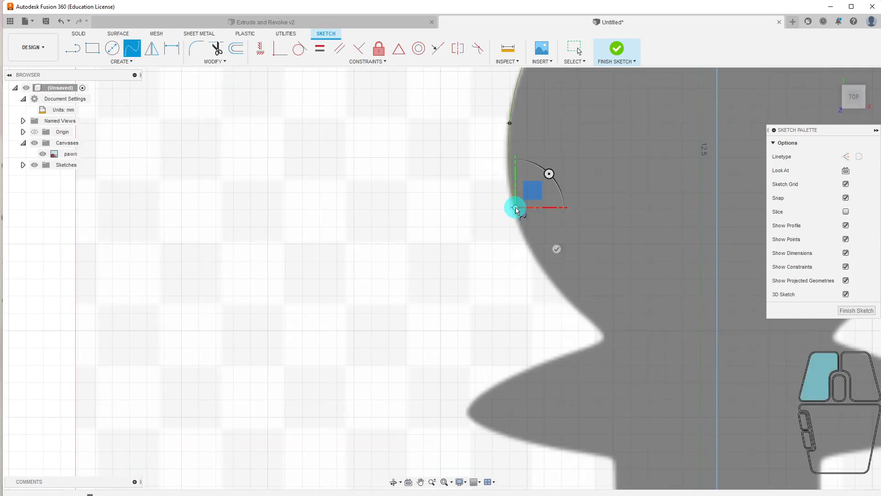
{"action": "left_click", "coordinate": [544, 269]}
{"action": "left_click", "coordinate": [567, 296]}
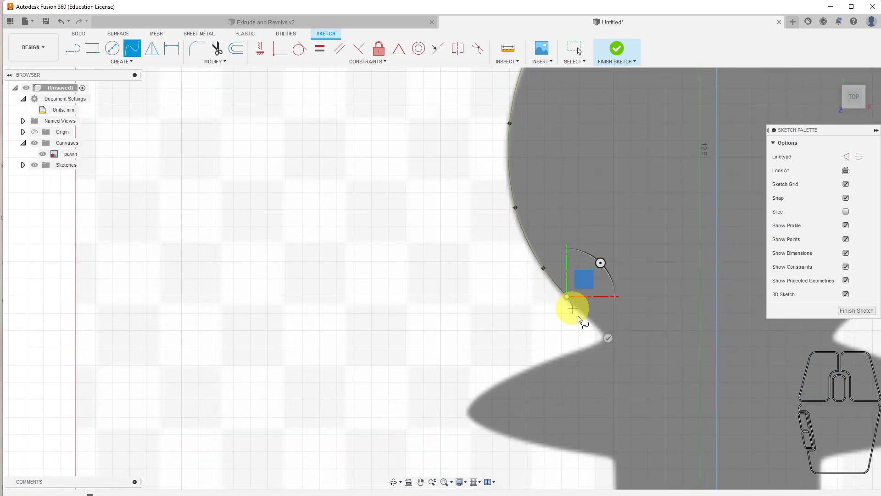
{"action": "left_click", "coordinate": [592, 320]}
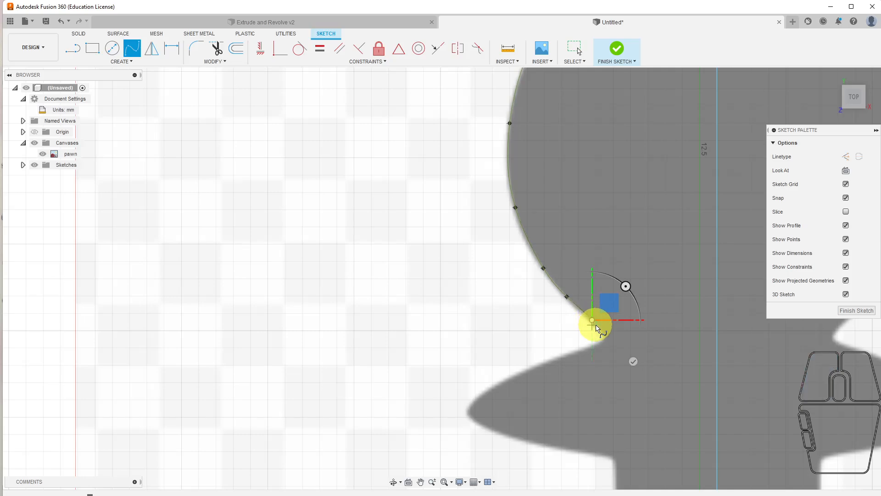
{"action": "left_click", "coordinate": [603, 330]}
{"action": "left_click", "coordinate": [598, 347]}
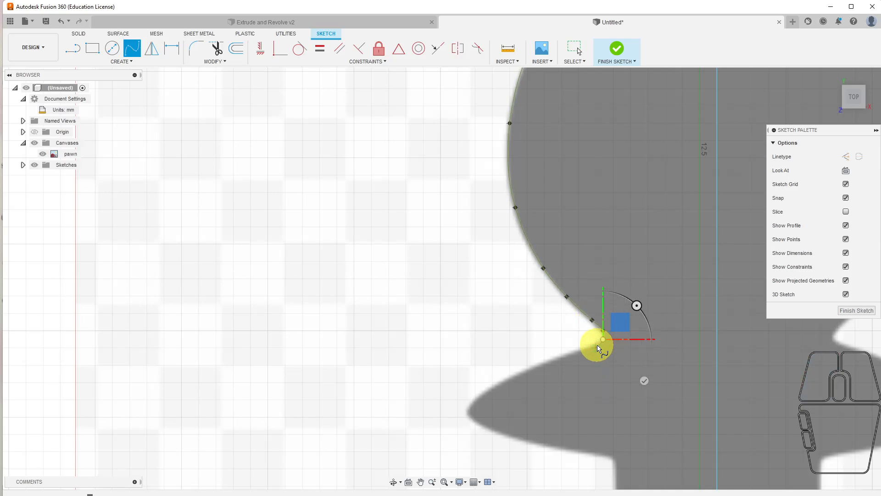
Trace the spline around the collar's upper edge, left tip and underside to the corner where the stem begins
{"action": "left_click", "coordinate": [592, 346]}
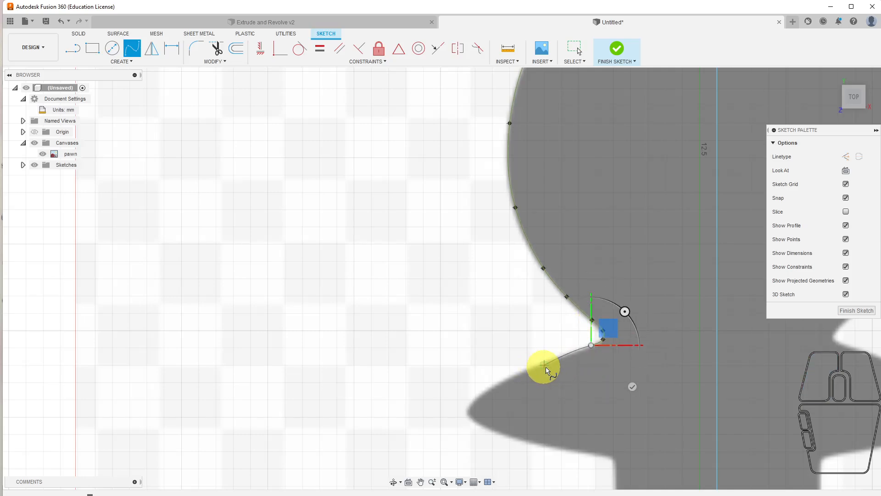
{"action": "left_click", "coordinate": [550, 360]}
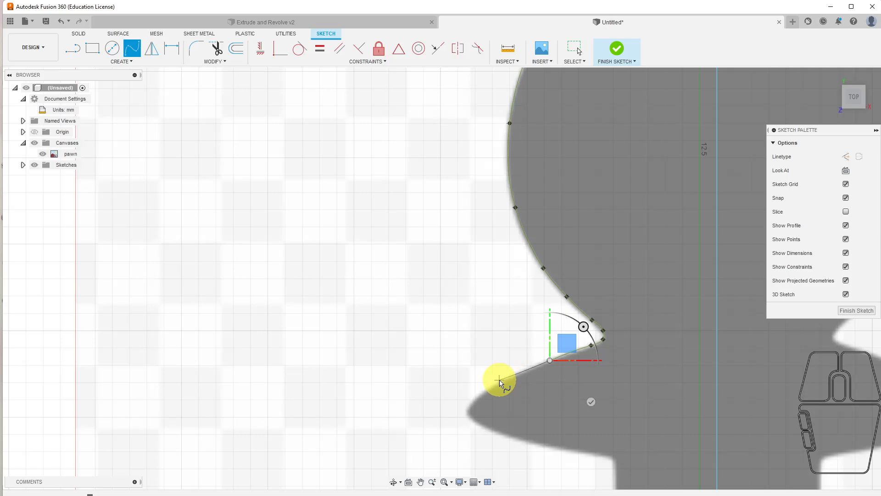
{"action": "left_click", "coordinate": [500, 380]}
{"action": "left_click", "coordinate": [468, 405]}
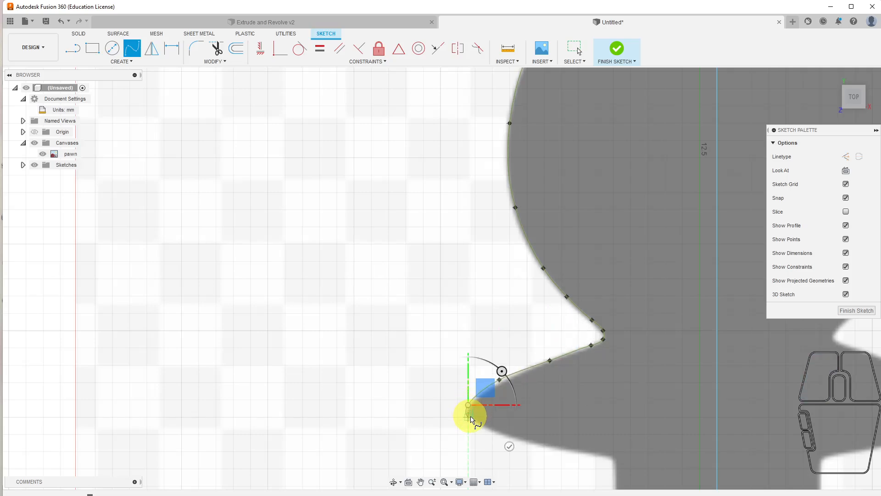
{"action": "left_click", "coordinate": [468, 416]}
{"action": "left_click", "coordinate": [486, 430]}
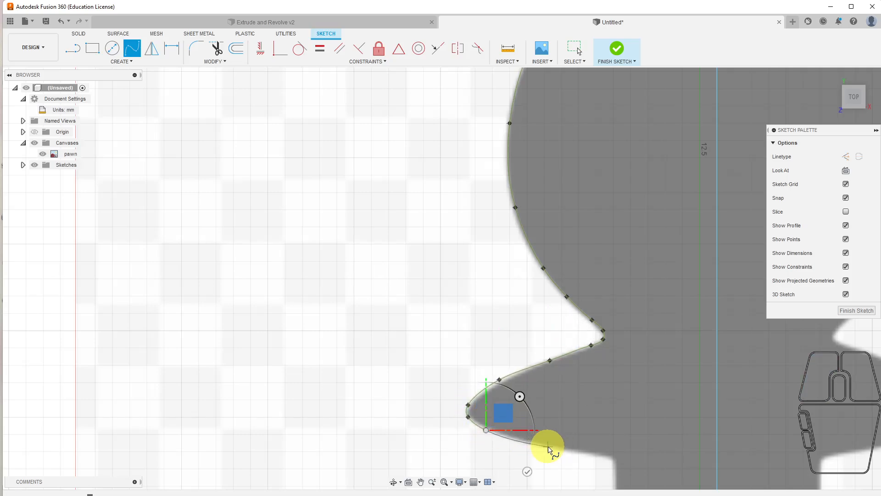
{"action": "left_click", "coordinate": [547, 446]}
{"action": "left_click", "coordinate": [599, 454]}
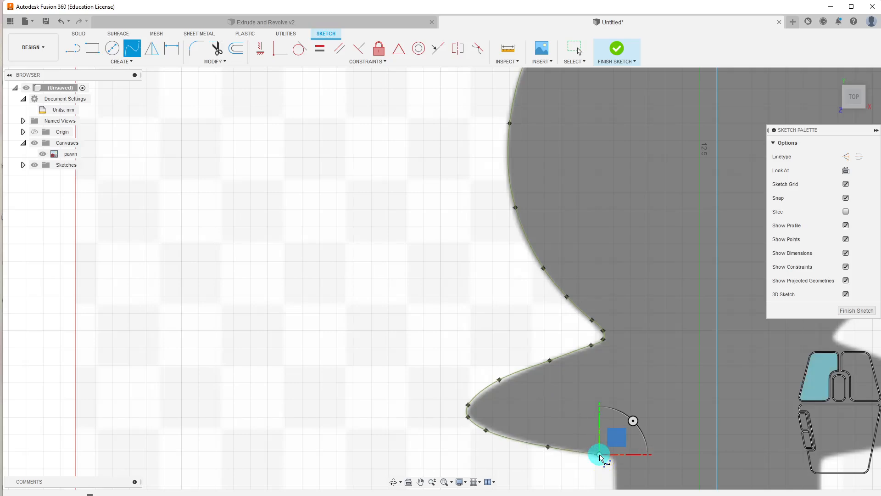
{"action": "left_click", "coordinate": [612, 460]}
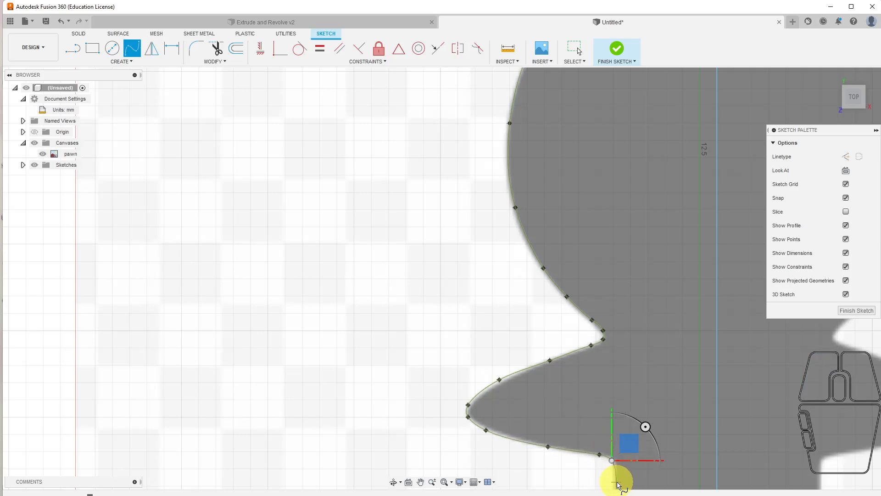
Continue the spline down the left side of the stem to where it flares out above the base
{"action": "left_click", "coordinate": [617, 482]}
{"action": "middle_click_drag", "start_coordinate": [714, 476], "coordinate": [689, 55]}
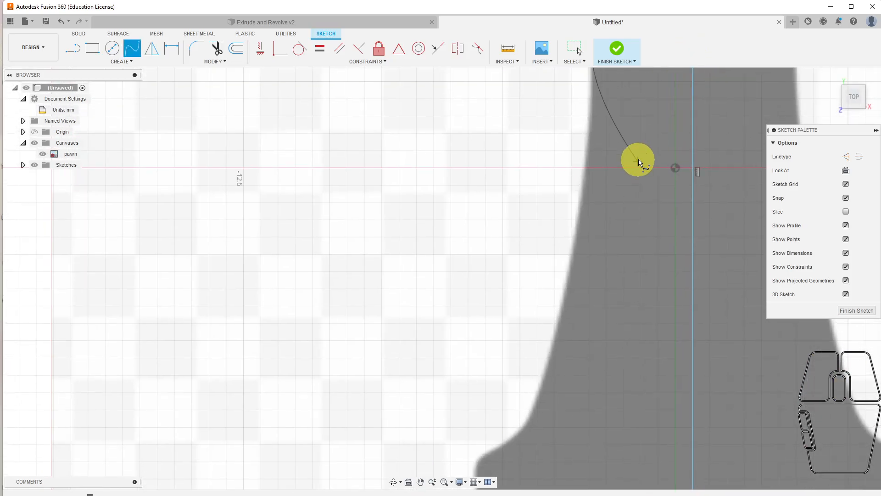
{"action": "middle_click_drag", "start_coordinate": [639, 162], "coordinate": [649, 258]}
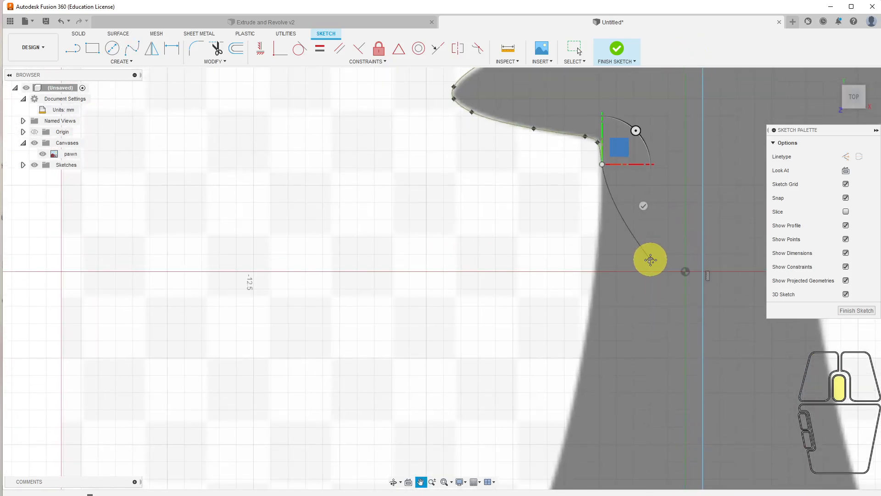
{"action": "left_click", "coordinate": [591, 280]}
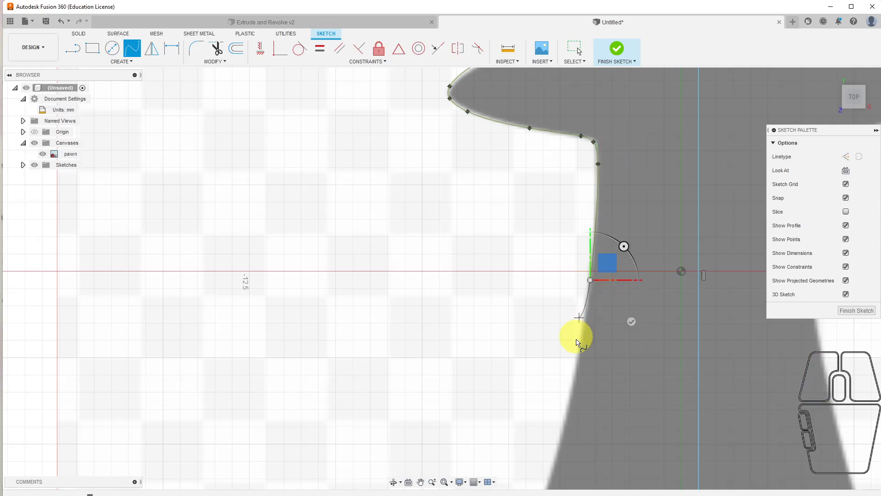
{"action": "left_click", "coordinate": [566, 417]}
{"action": "middle_click_drag", "start_coordinate": [627, 485], "coordinate": [672, 256]}
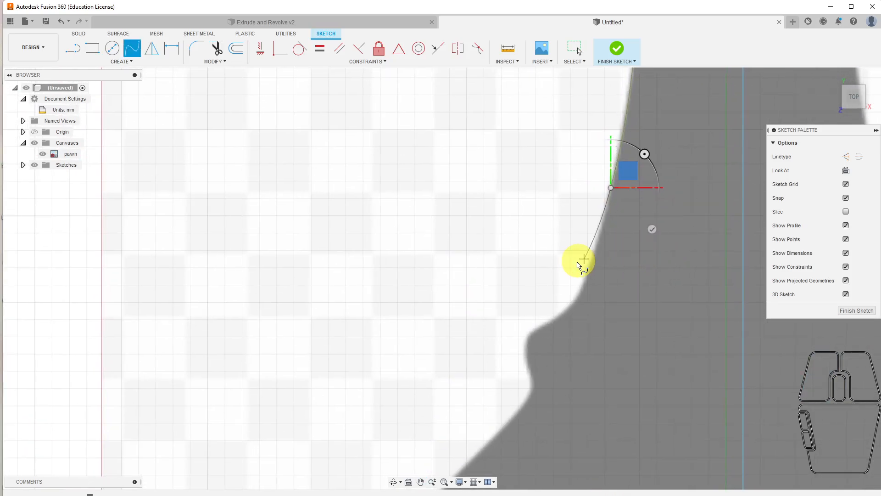
{"action": "left_click", "coordinate": [587, 273]}
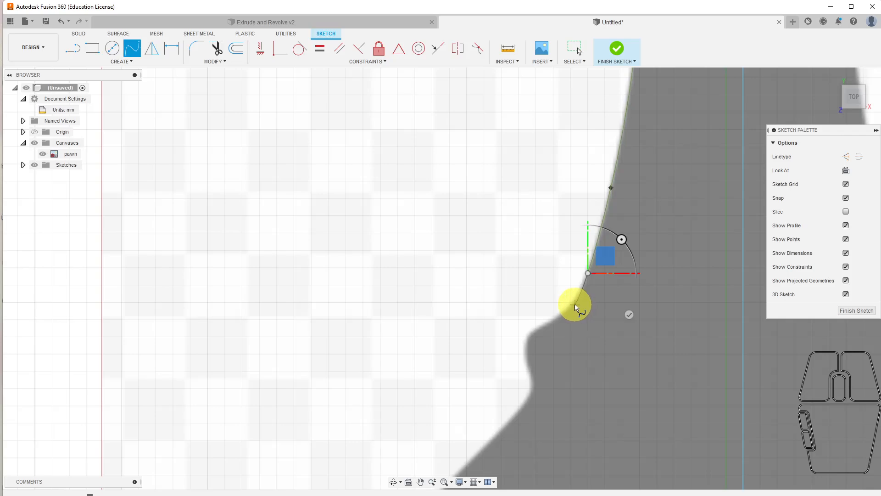
{"action": "left_click", "coordinate": [574, 304]}
Trace the spline around the small rounded ridge between the stem and the sloping base
{"action": "left_click", "coordinate": [531, 334]}
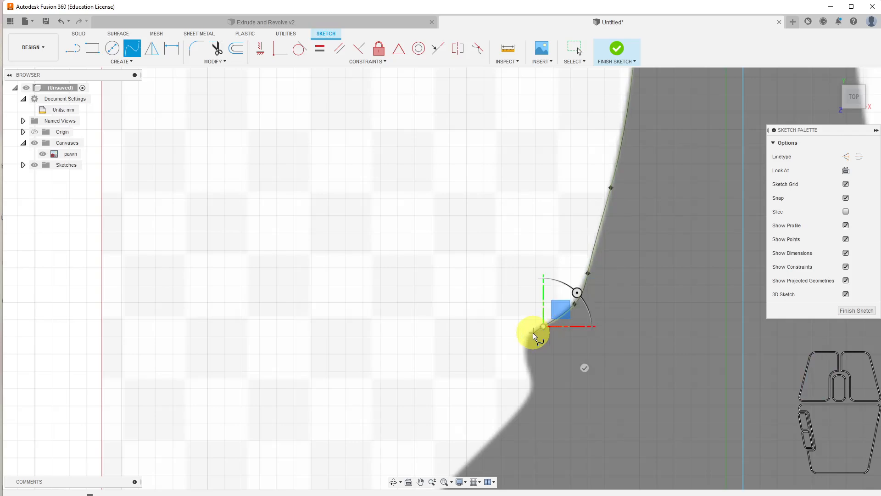
{"action": "left_click", "coordinate": [529, 364]}
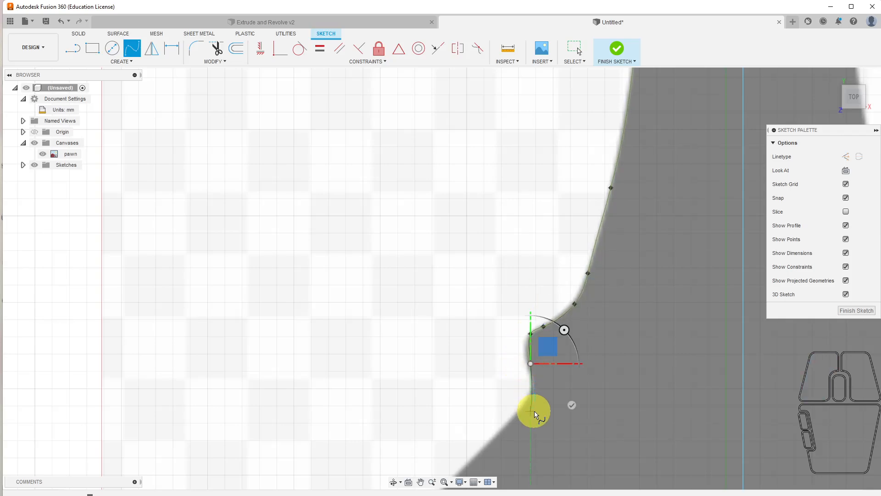
{"action": "left_click", "coordinate": [533, 388]}
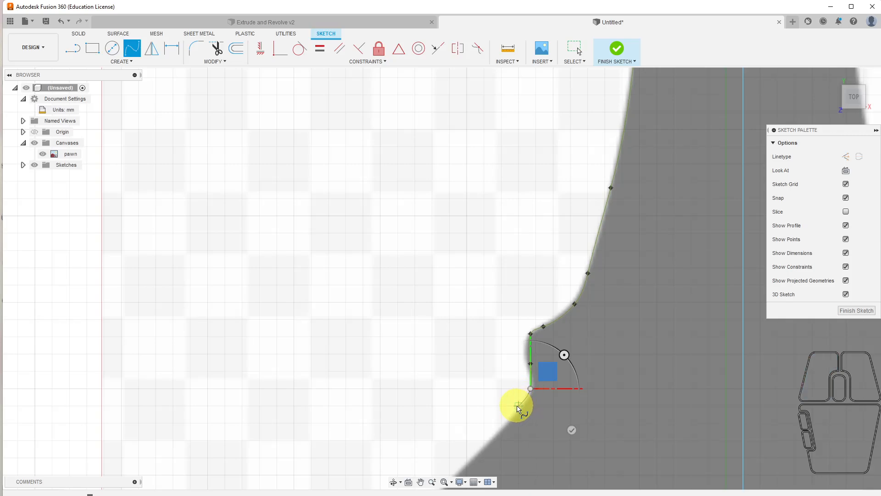
{"action": "middle_click_drag", "start_coordinate": [519, 432], "coordinate": [655, 188]}
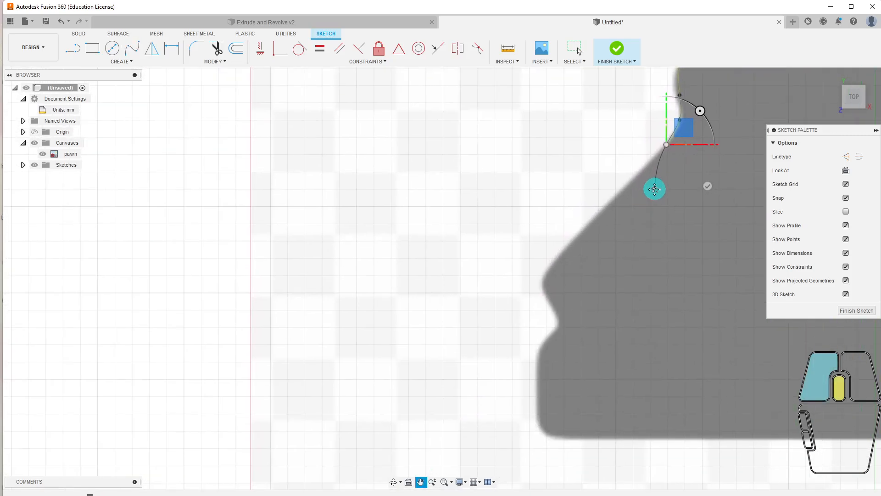
Trace the spline down the base's left slope, around its outer bulge and into the notch below
{"action": "left_click", "coordinate": [605, 205]}
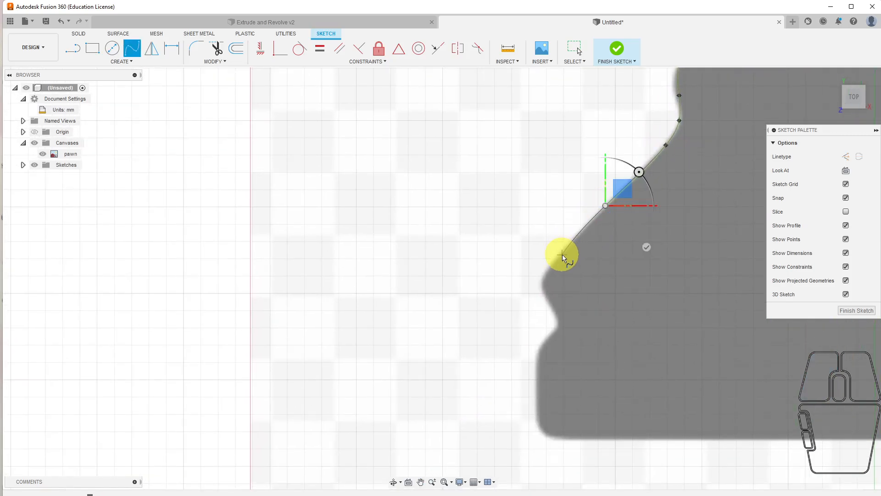
{"action": "left_click", "coordinate": [562, 255]}
{"action": "left_click", "coordinate": [540, 280]}
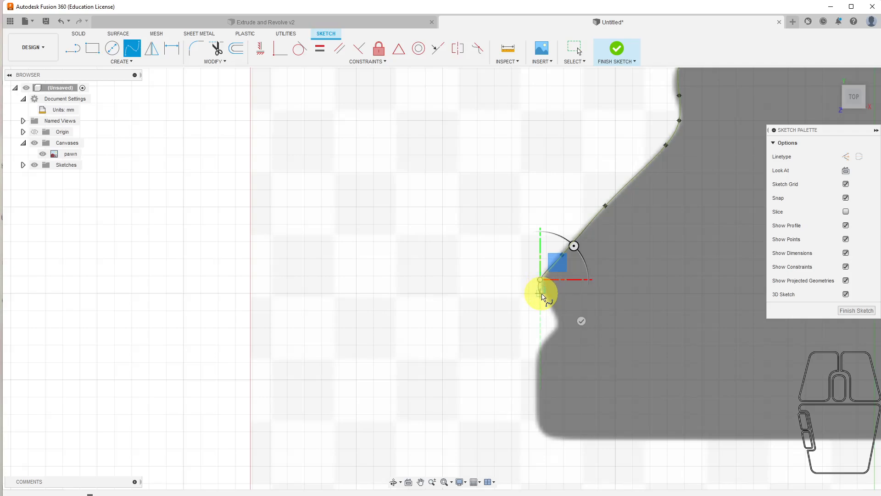
{"action": "left_click", "coordinate": [540, 293]}
{"action": "left_click", "coordinate": [555, 315]}
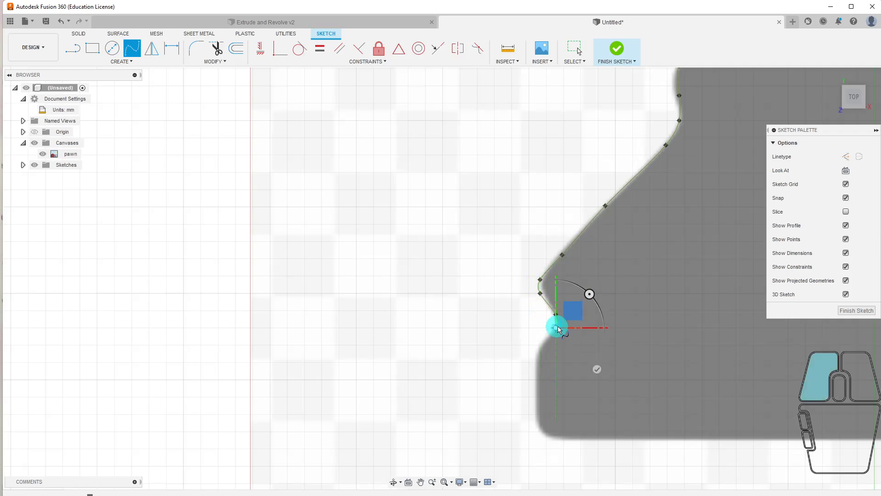
Trace the base's lower left side and rounded bottom corner, and finish the spline on the bottom edge
{"action": "left_click", "coordinate": [541, 346]}
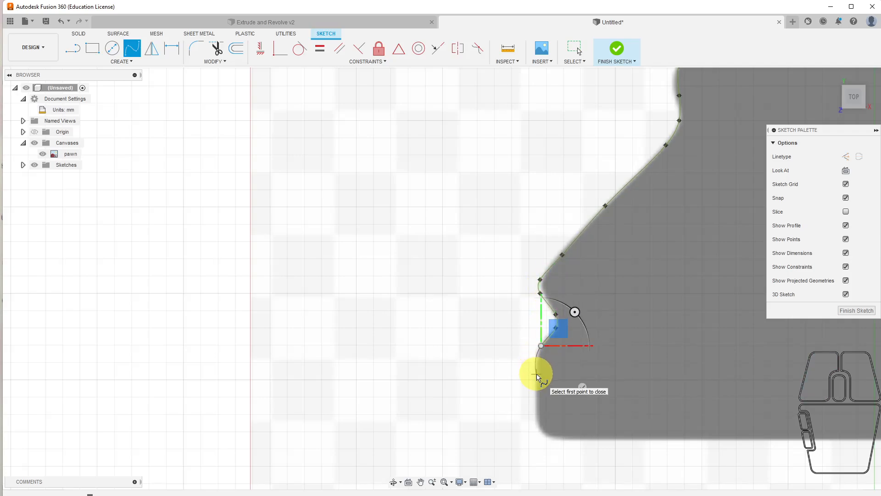
{"action": "left_click", "coordinate": [537, 374]}
{"action": "left_click", "coordinate": [537, 422]}
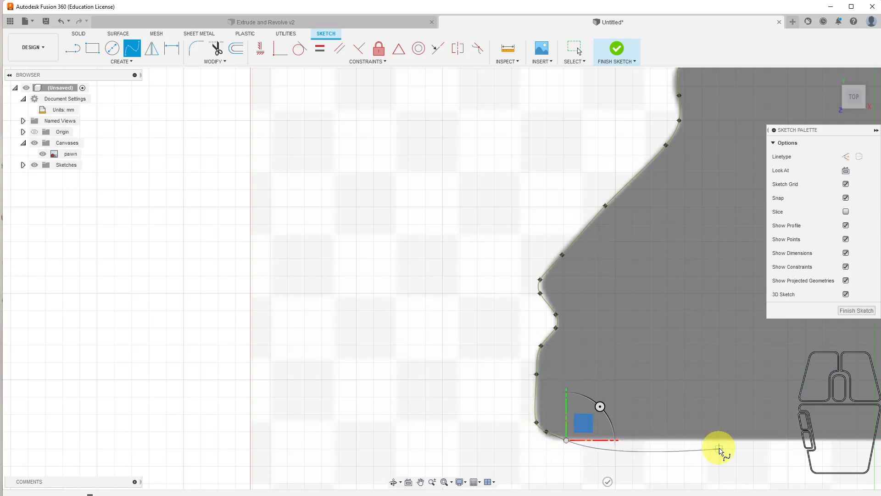
{"action": "mouse_move", "coordinate": [724, 446]}
{"action": "middle_mouse_down"}
{"action": "mouse_move", "coordinate": [710, 428]}
{"action": "mouse_move", "coordinate": [362, 380]}
{"action": "mouse_move", "coordinate": [480, 404]}
{"action": "middle_mouse_up"}
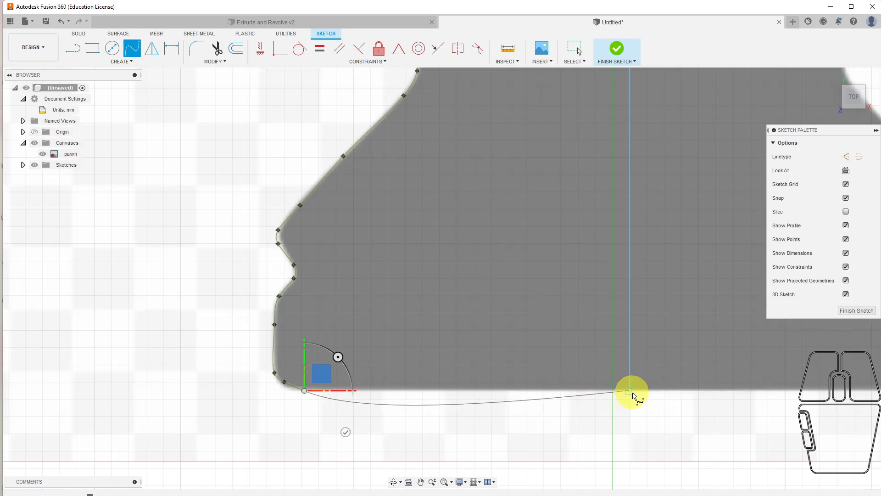
{"action": "left_click", "coordinate": [346, 429]}
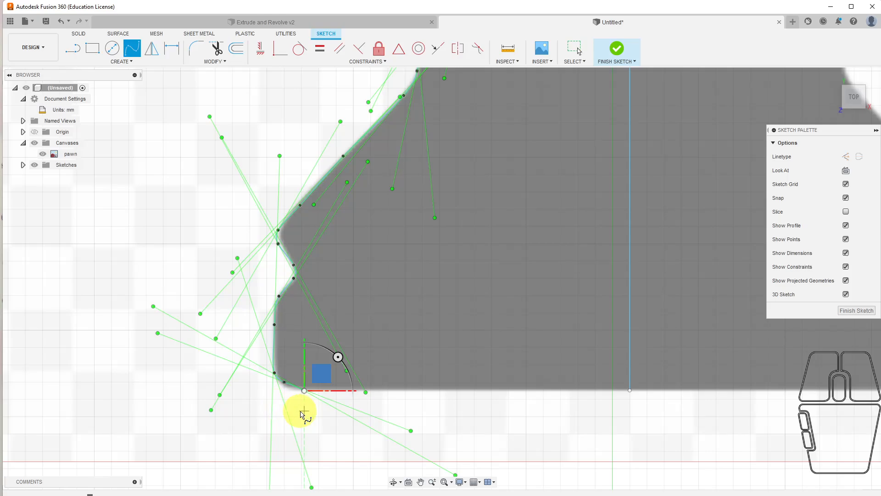
Close the profile with a line along the base's bottom edge, from the spline's end point to the centre line's lower end
{"action": "left_click", "coordinate": [73, 52]}
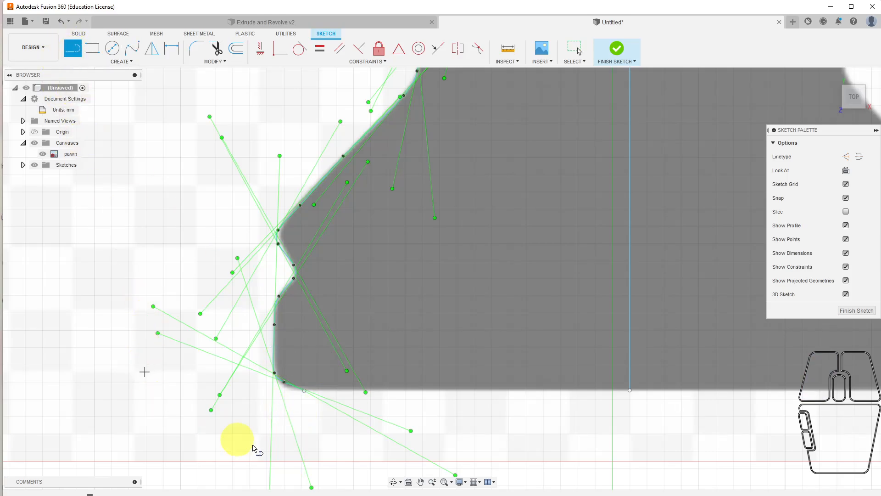
{"action": "left_click", "coordinate": [304, 391]}
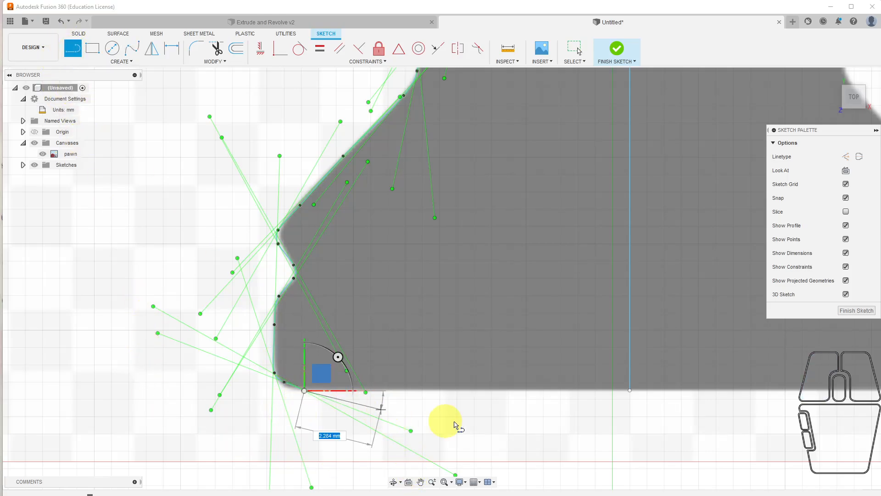
{"action": "left_click", "coordinate": [630, 390]}
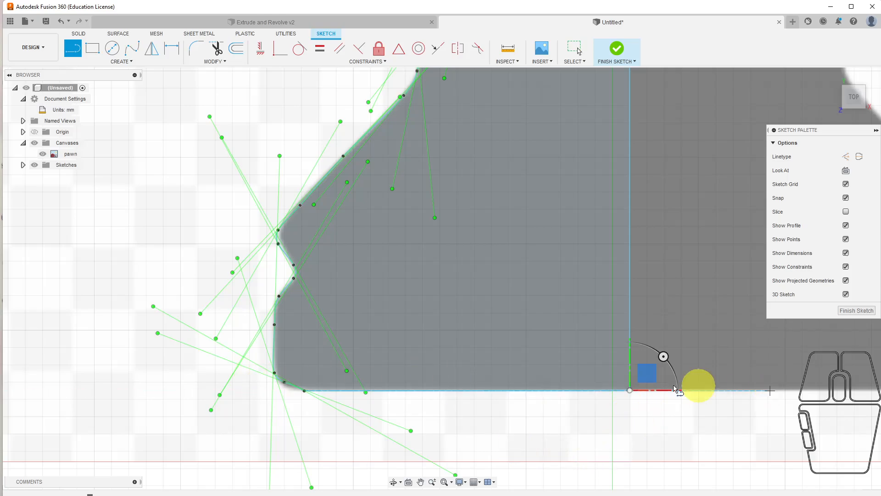
Swing the tangent handle at the spline's bottom end point to nearly horizontal, smoothing the curve into the bottom edge
{"action": "middle_click_drag", "start_coordinate": [275, 396], "coordinate": [371, 385]}
{"action": "scroll", "coordinate": [360, 387], "scroll_direction": "up", "scroll_amount": 8}
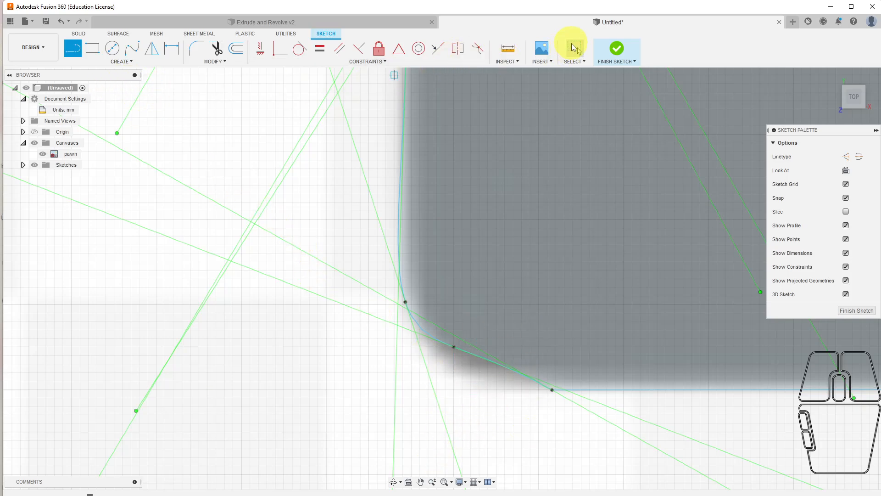
{"action": "left_click", "coordinate": [574, 47]}
{"action": "left_click", "coordinate": [579, 404]}
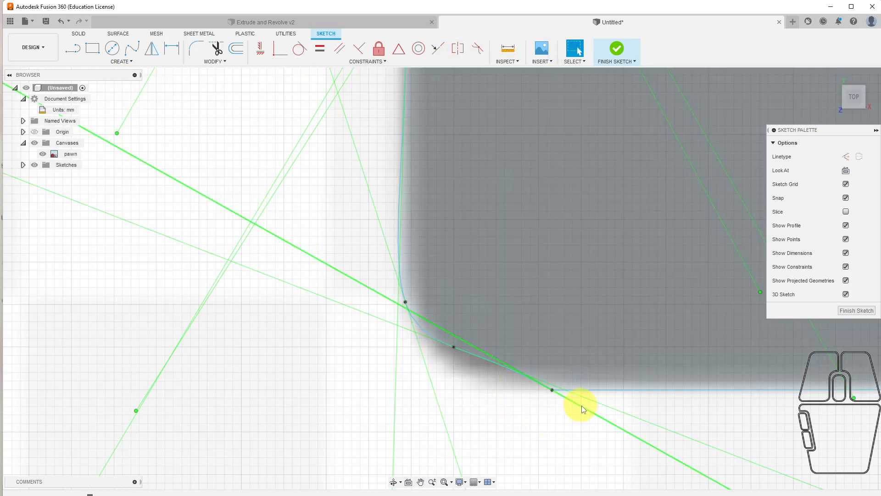
{"action": "scroll", "coordinate": [574, 481], "scroll_direction": "down", "scroll_amount": 3}
{"action": "mouse_move", "coordinate": [574, 481]}
{"action": "middle_mouse_down"}
{"action": "mouse_move", "coordinate": [541, 349]}
{"action": "mouse_move", "coordinate": [557, 337]}
{"action": "mouse_move", "coordinate": [421, 242]}
{"action": "middle_mouse_up"}
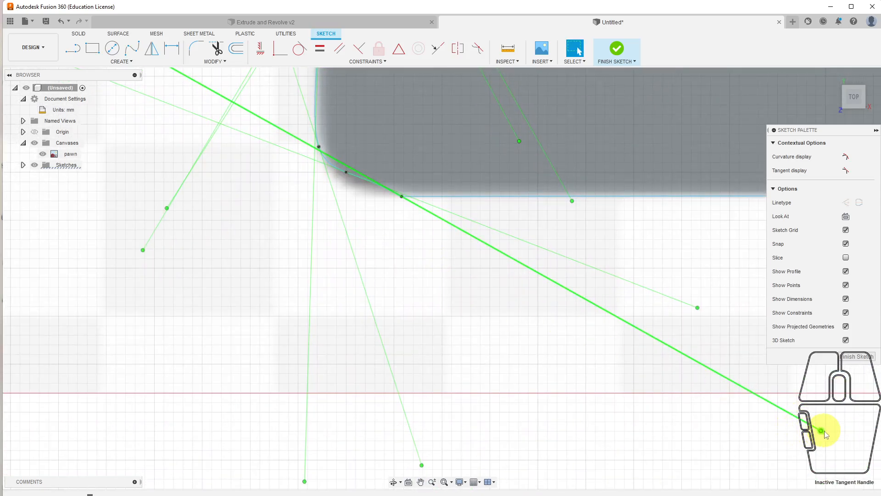
{"action": "left_click_drag", "start_coordinate": [822, 430], "coordinate": [604, 173]}
Try to flatten the tangent handle of the neighbouring fit point on the base's lower left corner
{"action": "left_click", "coordinate": [351, 175]}
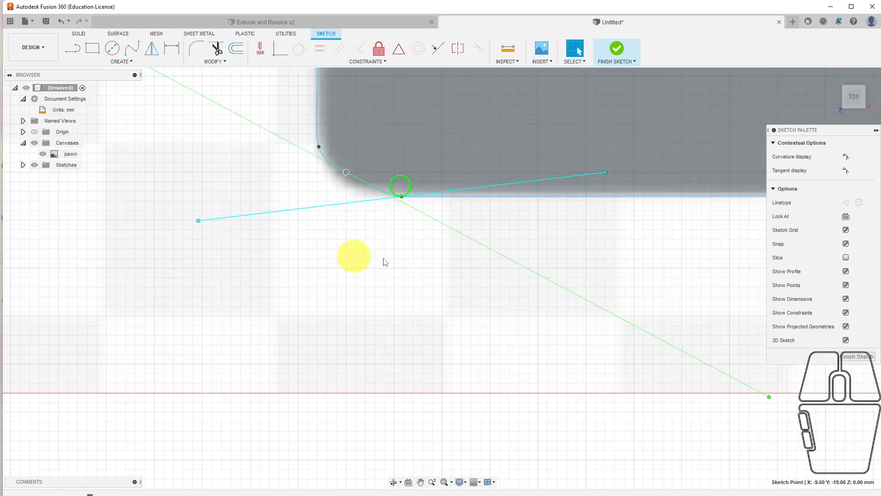
{"action": "left_click_drag", "start_coordinate": [771, 402], "coordinate": [644, 147]}
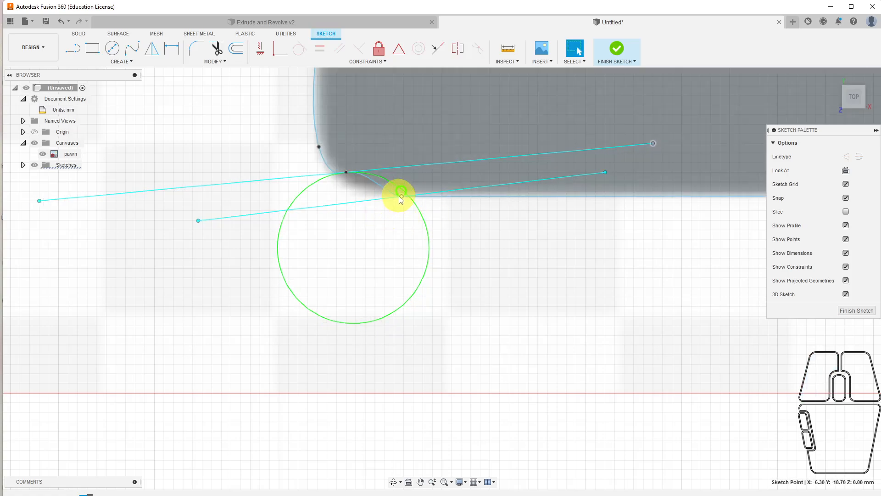
{"action": "left_click", "coordinate": [573, 351]}
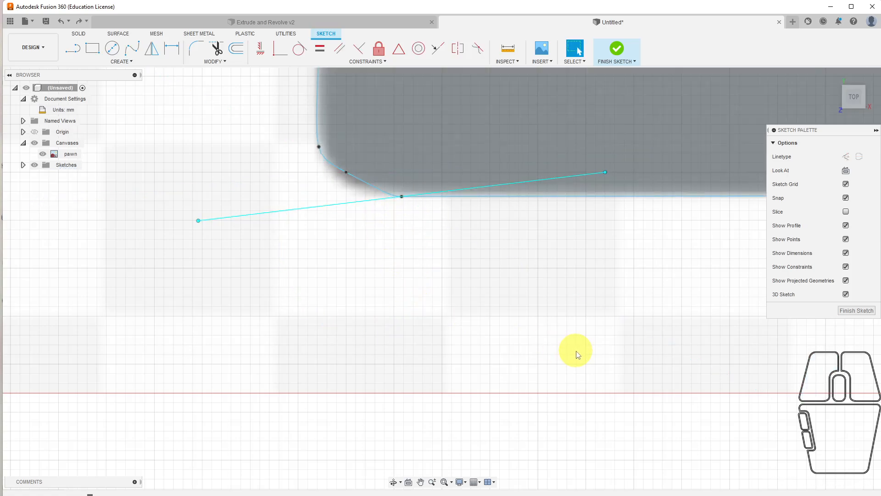
Reposition the spline fit point at the base's rounded lower left corner so the curve follows the canvas outline
{"action": "scroll", "coordinate": [537, 282], "scroll_direction": "down", "scroll_amount": 3}
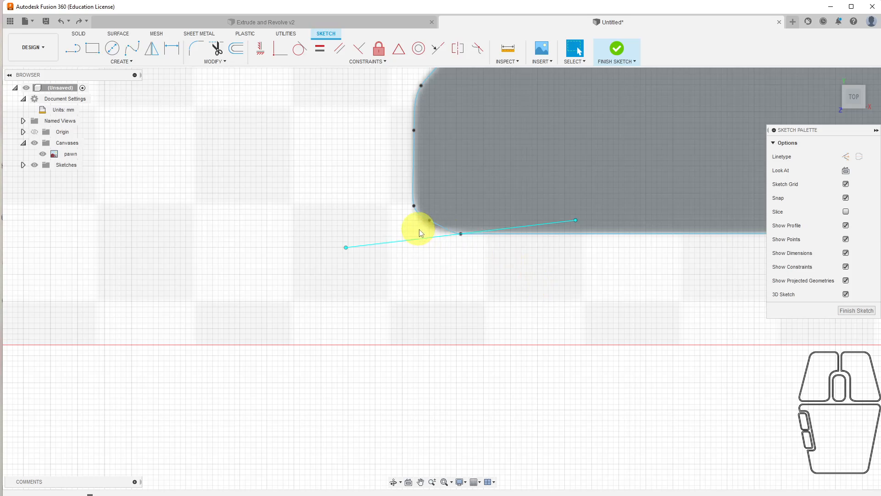
{"action": "left_click_drag", "start_coordinate": [429, 220], "coordinate": [431, 228]}
{"action": "scroll", "coordinate": [427, 248], "scroll_direction": "up", "scroll_amount": 5}
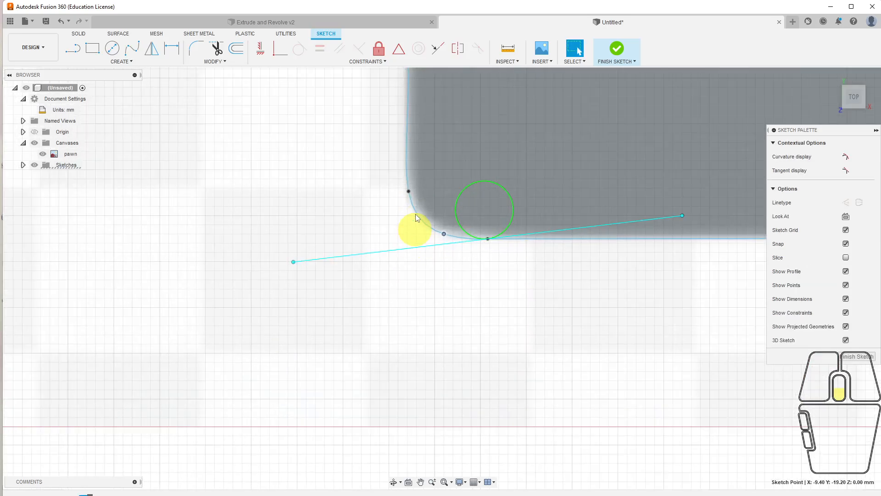
{"action": "left_click_drag", "start_coordinate": [488, 256], "coordinate": [462, 237]}
{"action": "scroll", "coordinate": [569, 389], "scroll_direction": "down", "scroll_amount": 5}
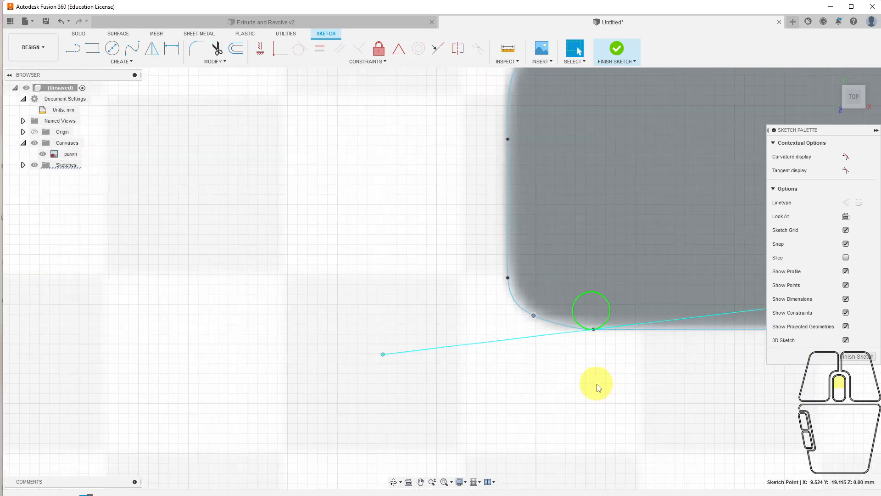
{"action": "left_click", "coordinate": [674, 419]}
Finish the profile sketch and hide the canvases so only the sketch is shown
{"action": "scroll", "coordinate": [534, 410], "scroll_direction": "down", "scroll_amount": 8}
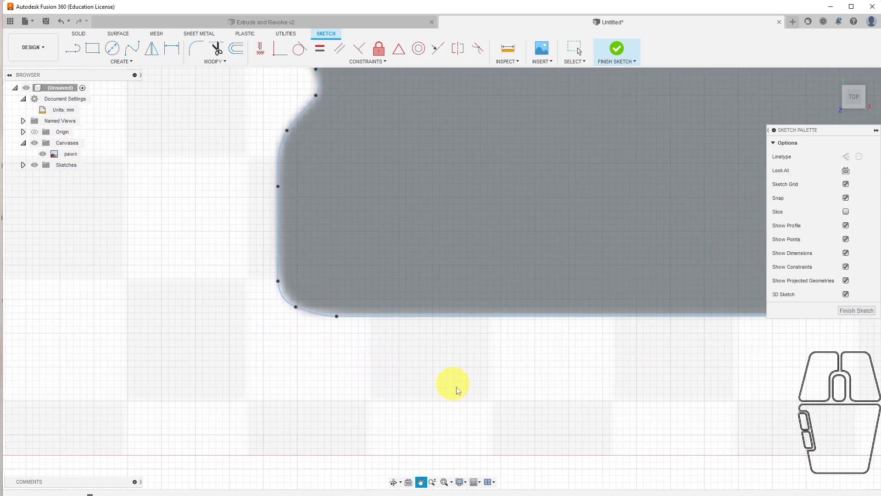
{"action": "scroll", "coordinate": [534, 410], "scroll_direction": "down", "scroll_amount": 3}
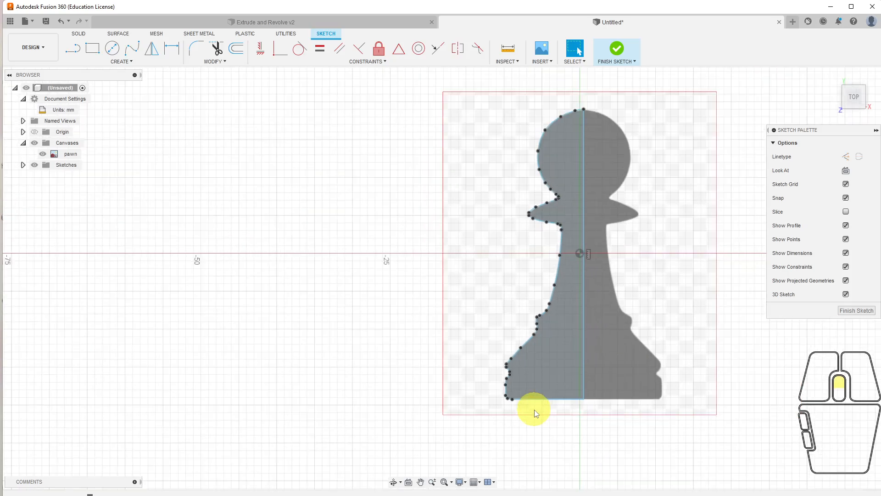
{"action": "middle_click_drag", "start_coordinate": [475, 229], "coordinate": [407, 257]}
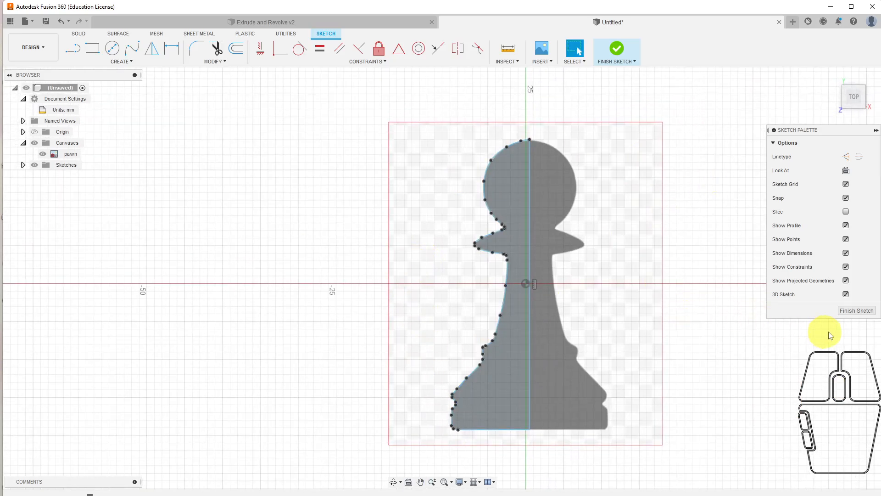
{"action": "left_click", "coordinate": [856, 311]}
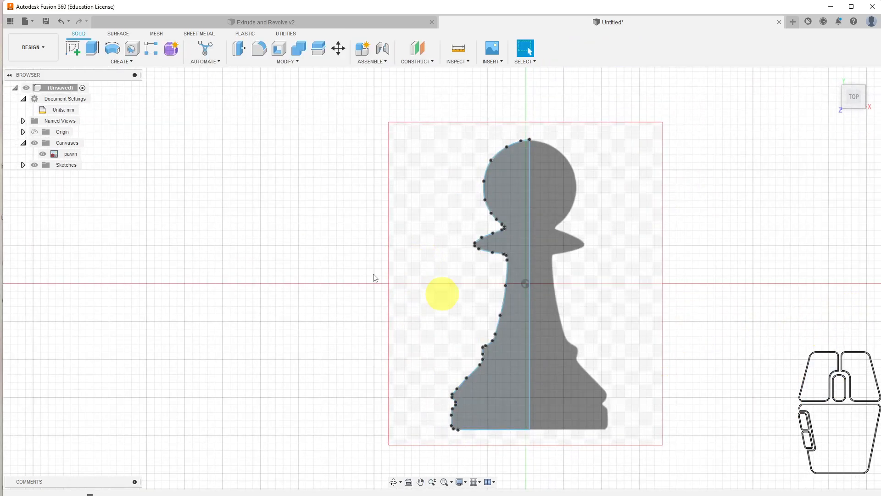
{"action": "left_click", "coordinate": [23, 165]}
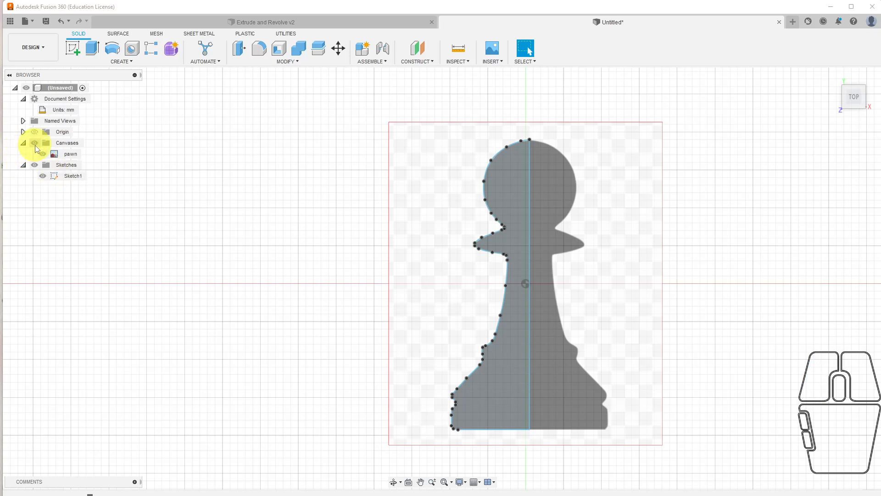
{"action": "left_click", "coordinate": [35, 144]}
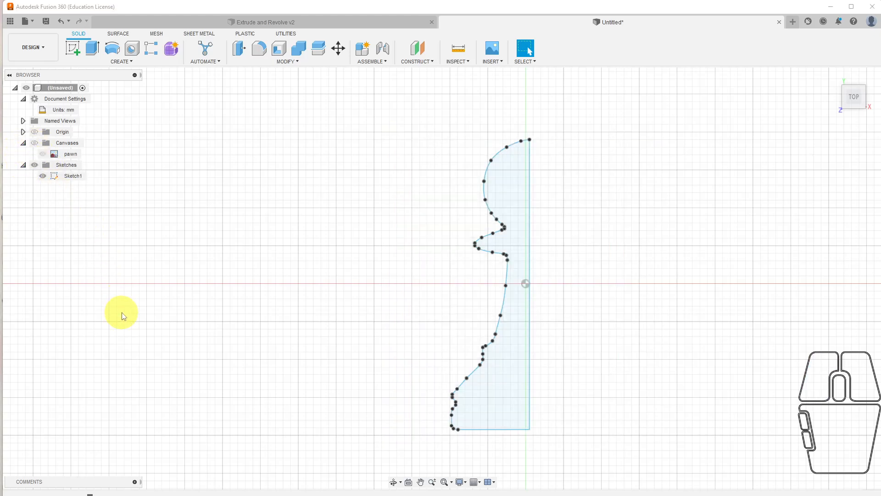
Revolve the half profile 360 degrees about its vertical centre line as a new body
{"action": "left_click", "coordinate": [113, 49]}
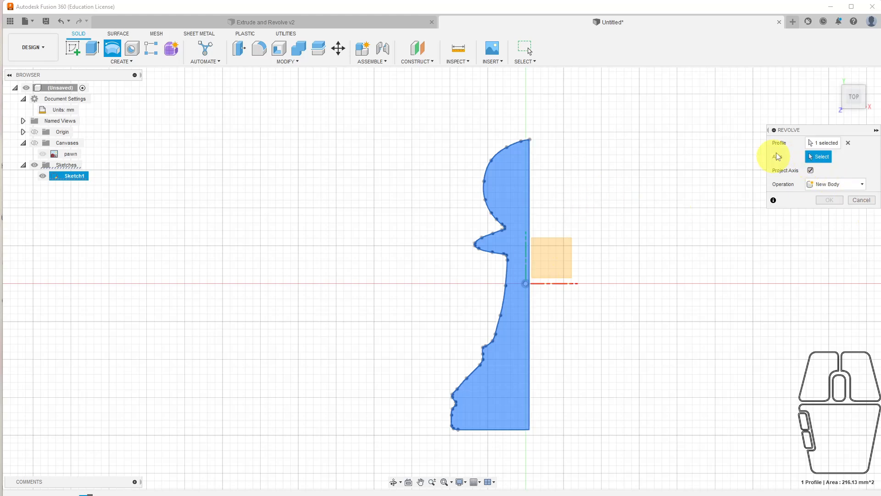
{"action": "left_click", "coordinate": [848, 144]}
{"action": "left_click", "coordinate": [511, 304]}
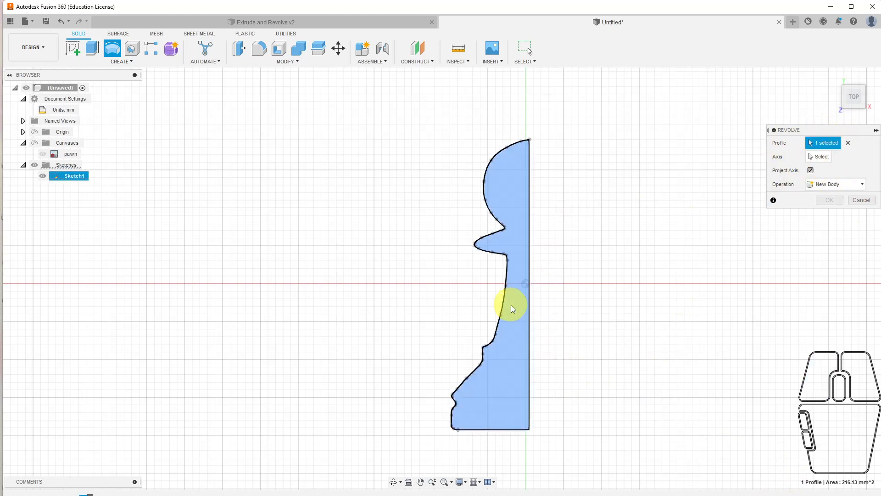
{"action": "left_click", "coordinate": [819, 156]}
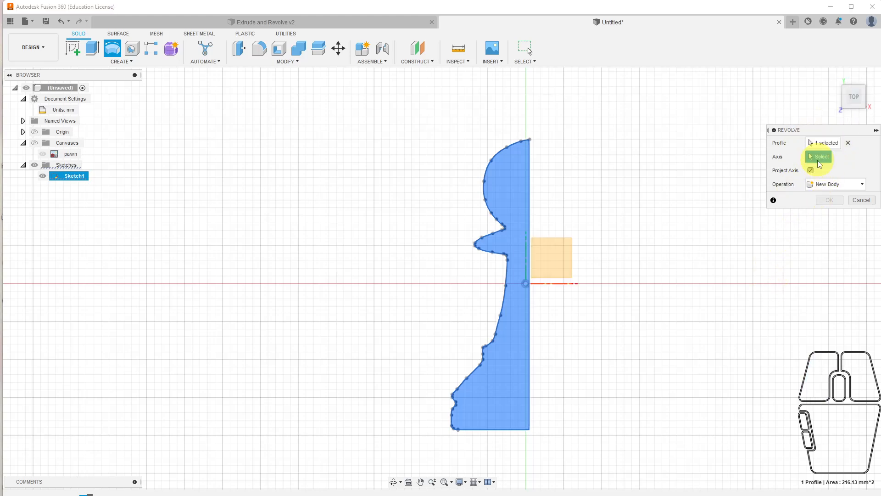
{"action": "left_click", "coordinate": [530, 359]}
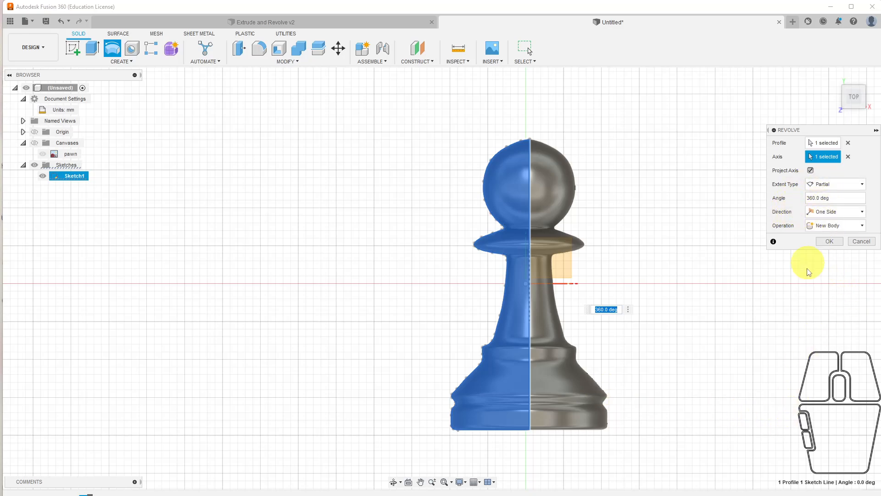
{"action": "left_click", "coordinate": [825, 243]}
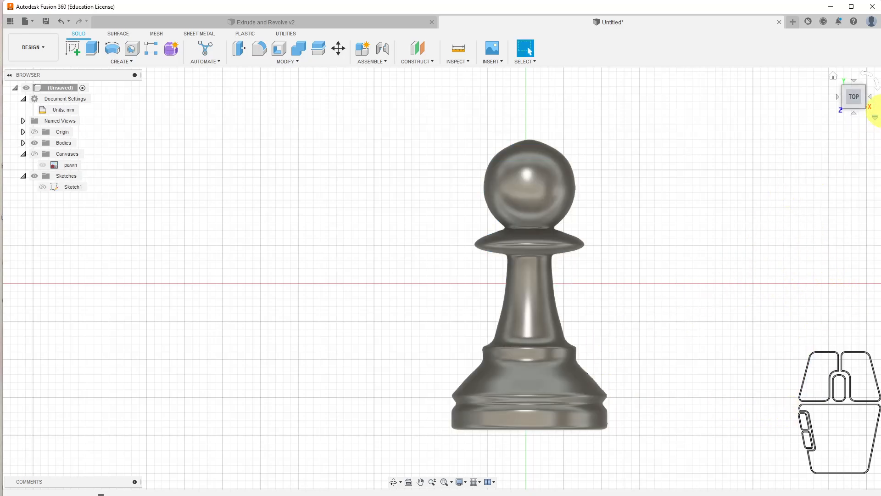
Examine the revolved pawn body from the home view and several other angles
{"action": "left_click", "coordinate": [834, 78]}
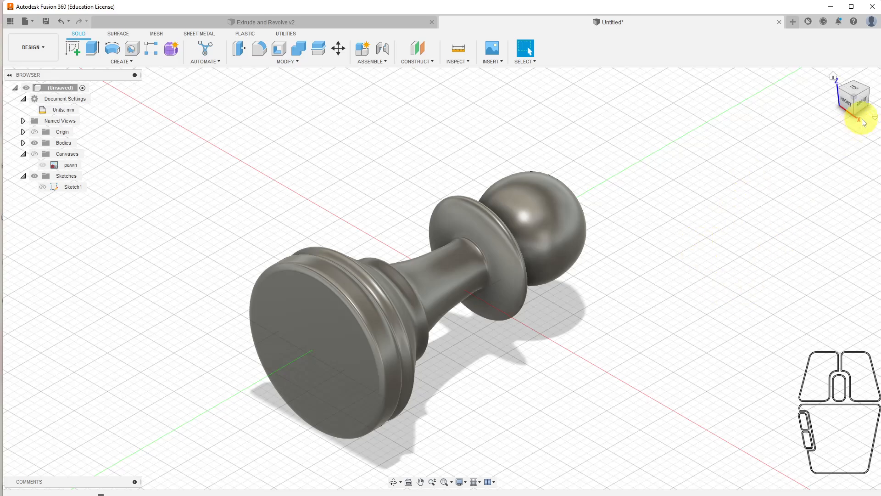
{"action": "left_click", "coordinate": [850, 96]}
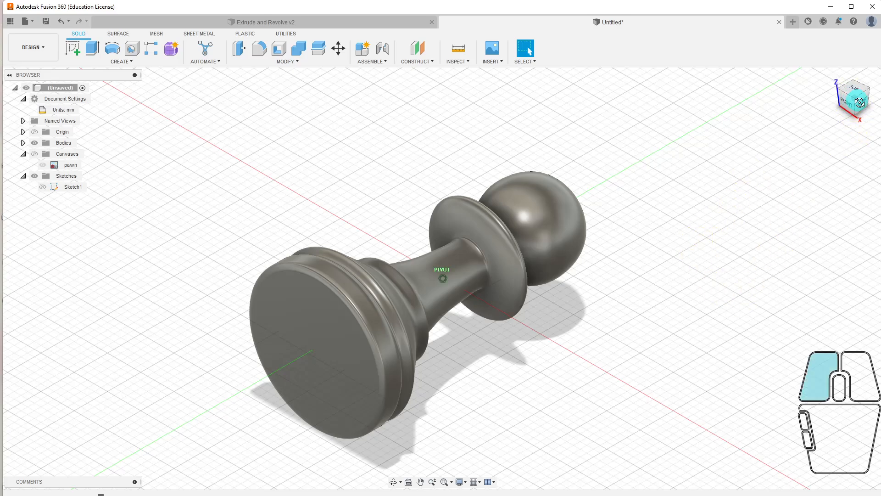
{"action": "left_click_drag", "start_coordinate": [597, 257], "coordinate": [584, 287]}
{"action": "scroll", "coordinate": [580, 295], "scroll_direction": "down", "scroll_amount": 3}
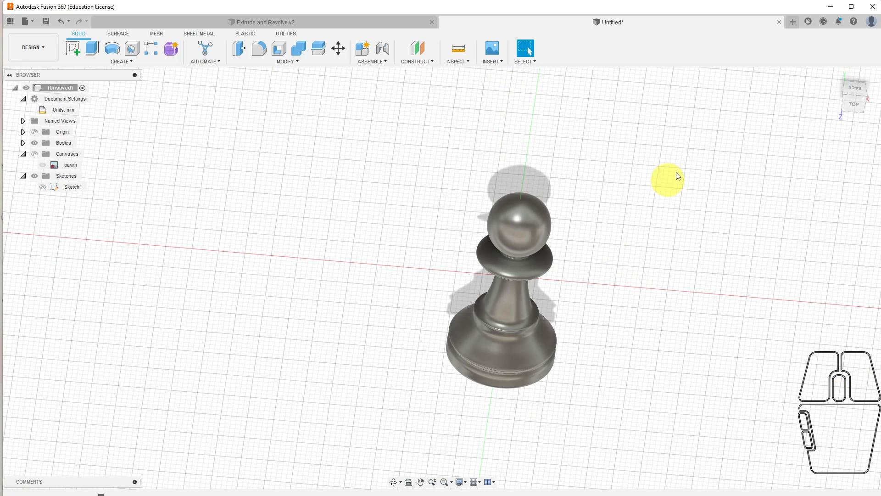
{"action": "left_click_drag", "start_coordinate": [853, 87], "coordinate": [846, 69]}
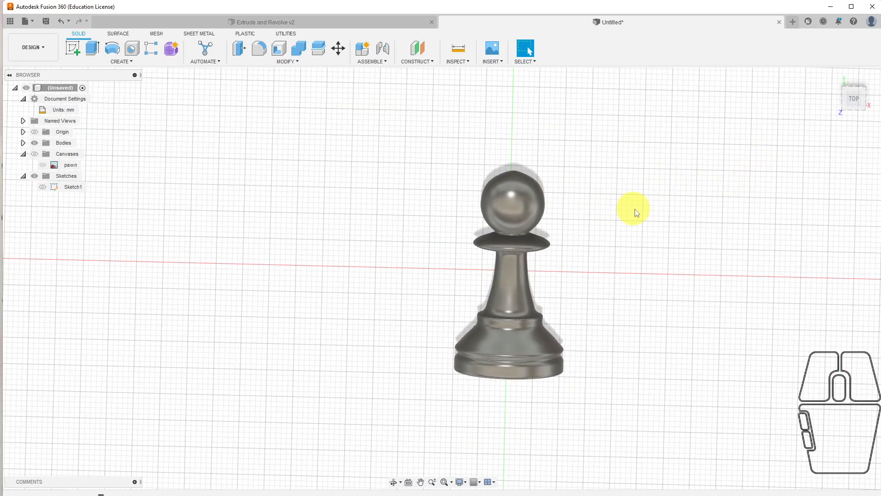
{"action": "middle_click_drag", "start_coordinate": [629, 211], "coordinate": [553, 210]}
{"action": "scroll", "coordinate": [630, 293], "scroll_direction": "down", "scroll_amount": 1}
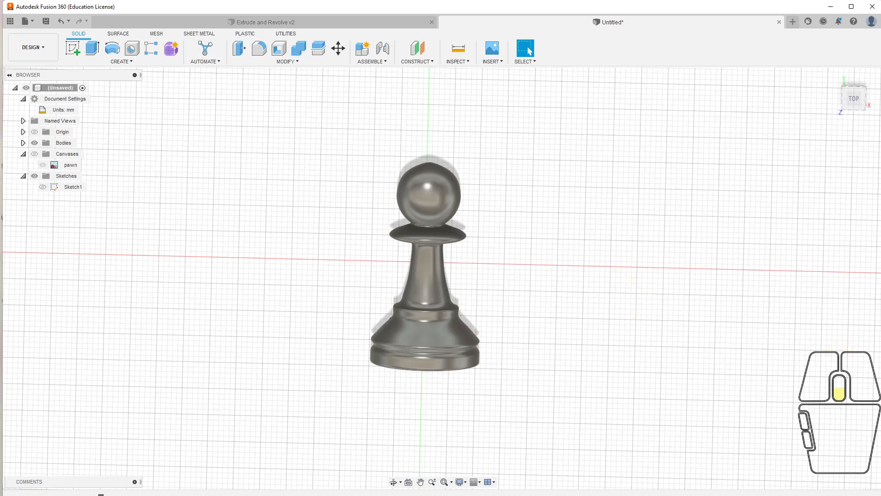